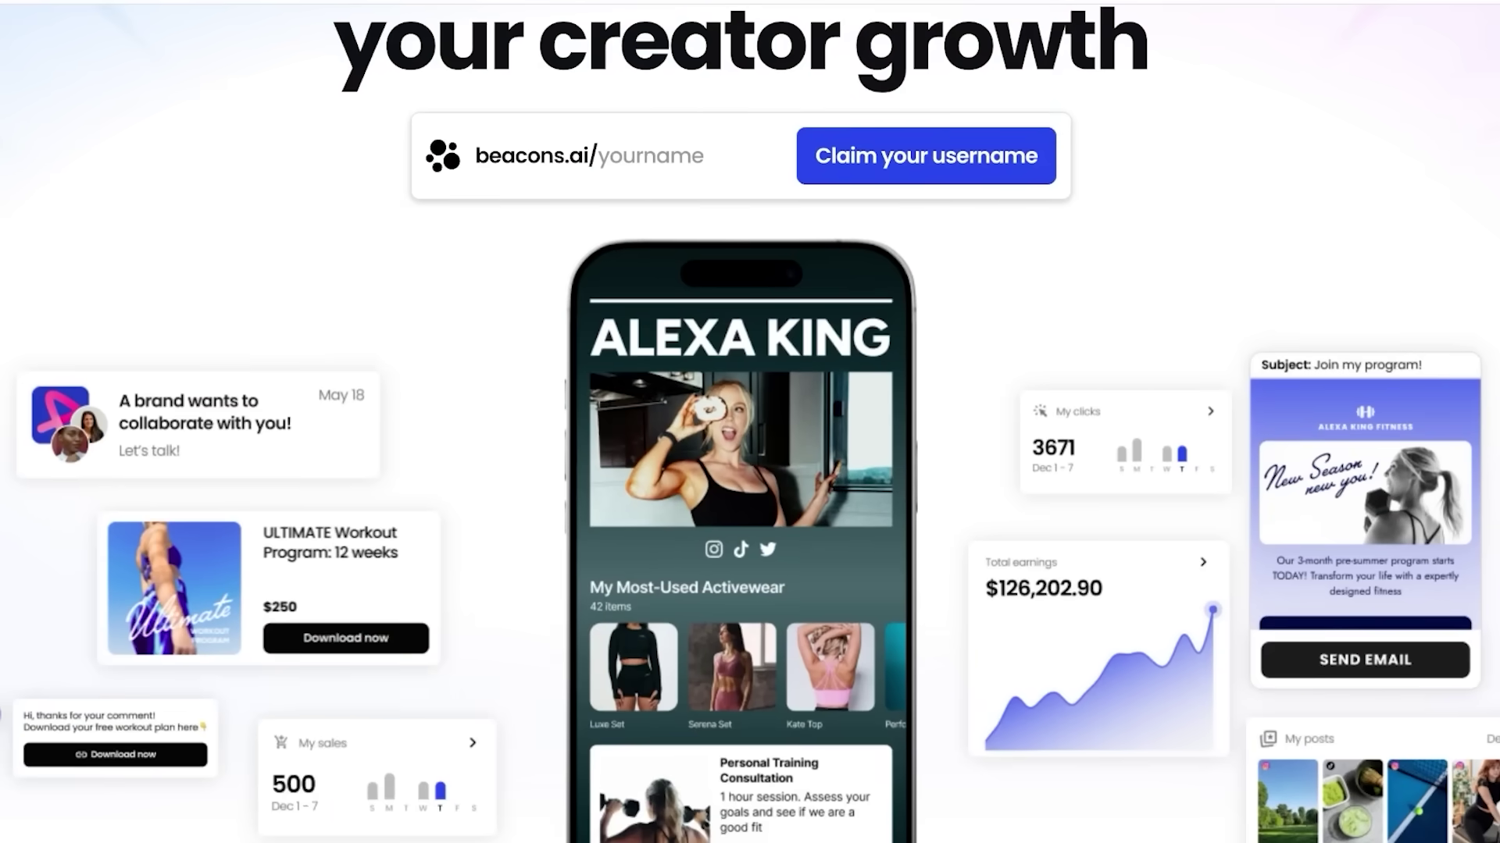
Look through the Beacons landing page, including the creator examples and the page customization section.
scroll(749, 422, down, 3)
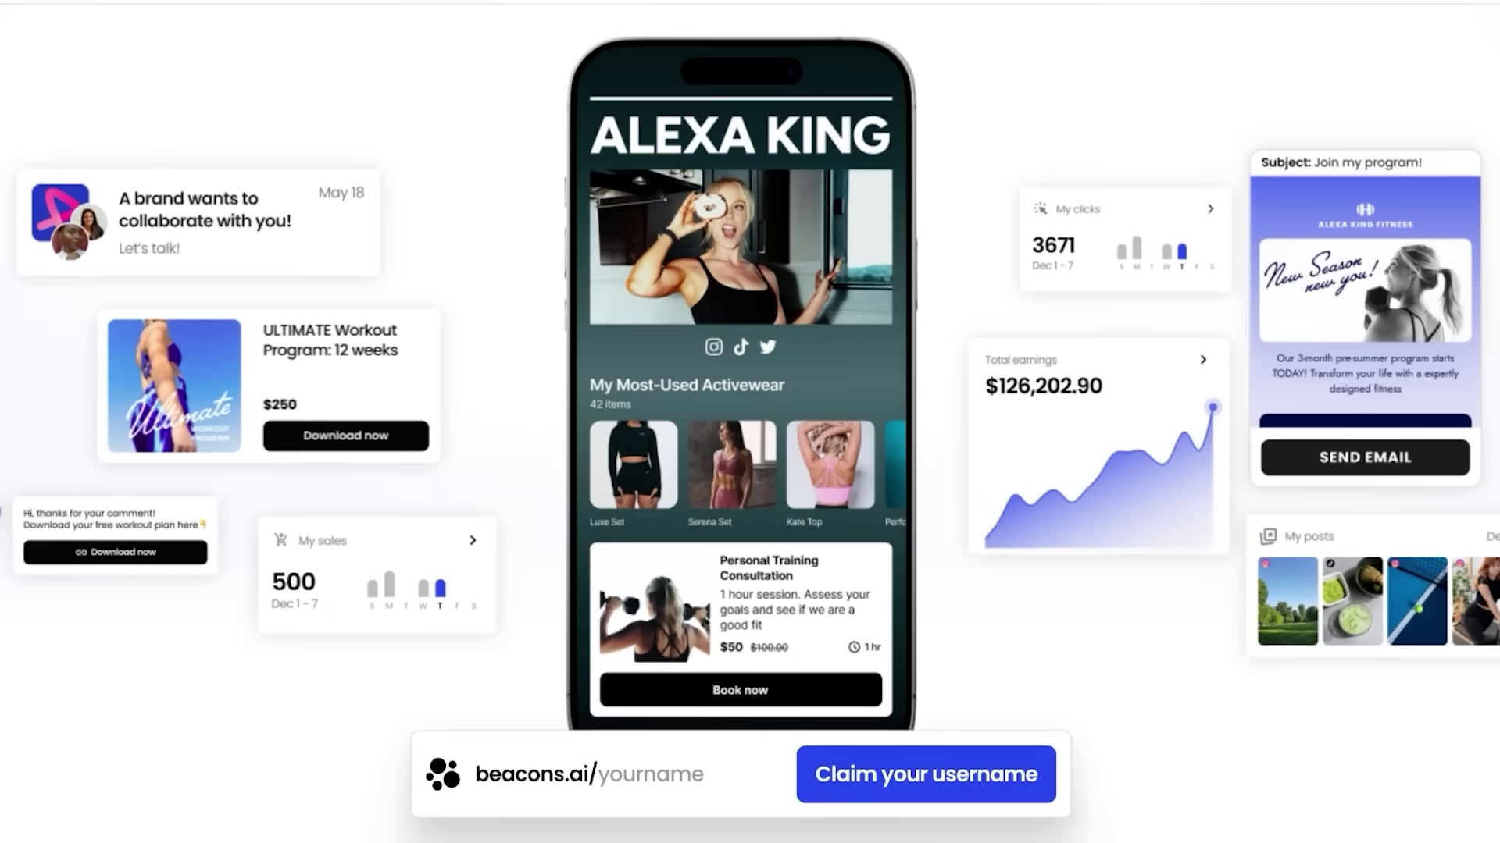
scroll(750, 422, down, 2)
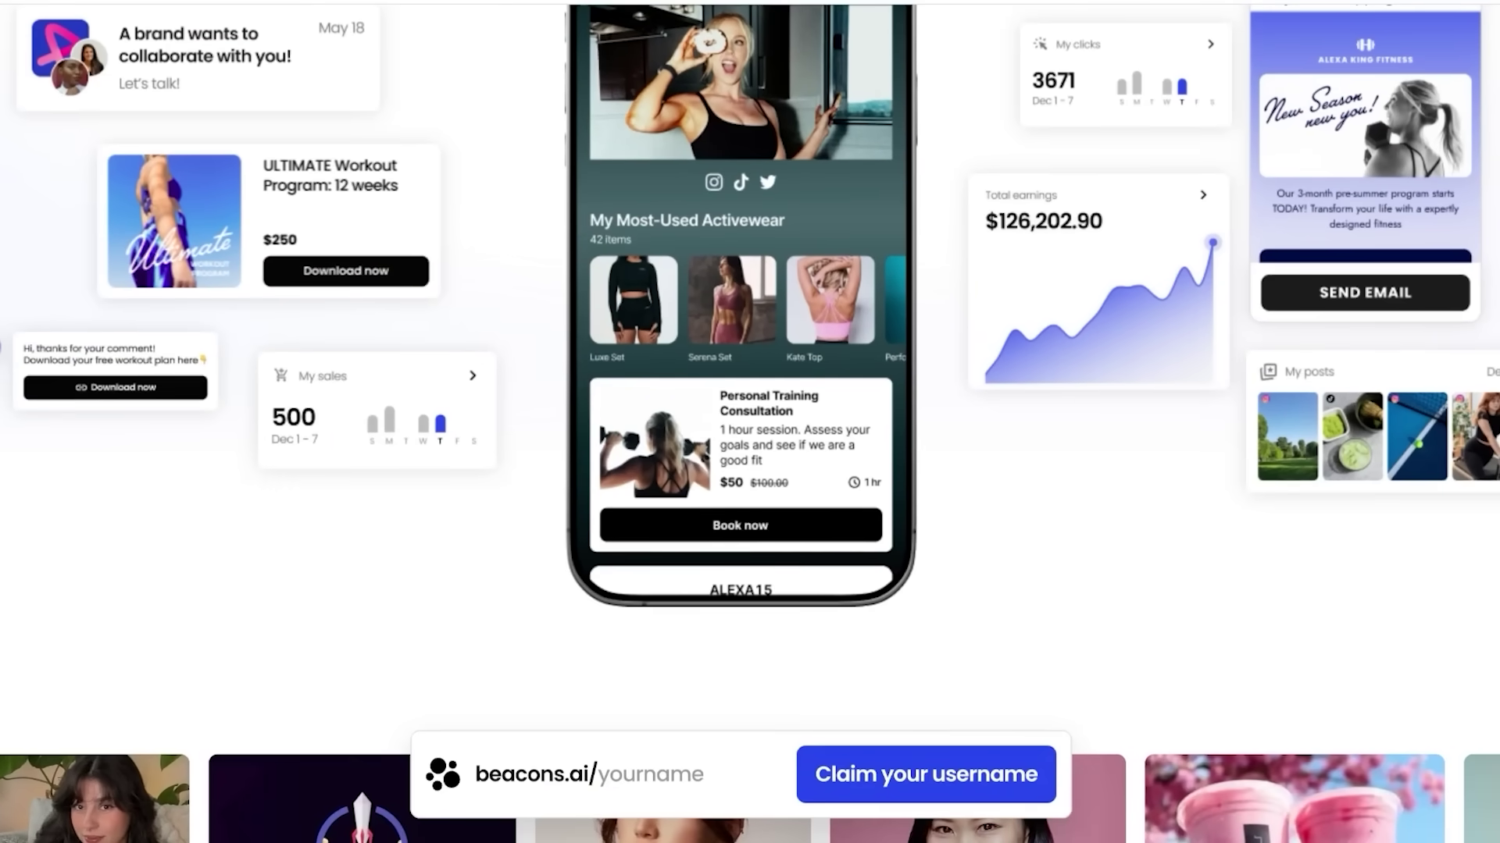
scroll(750, 422, down, 1)
scroll(750, 422, down, 2)
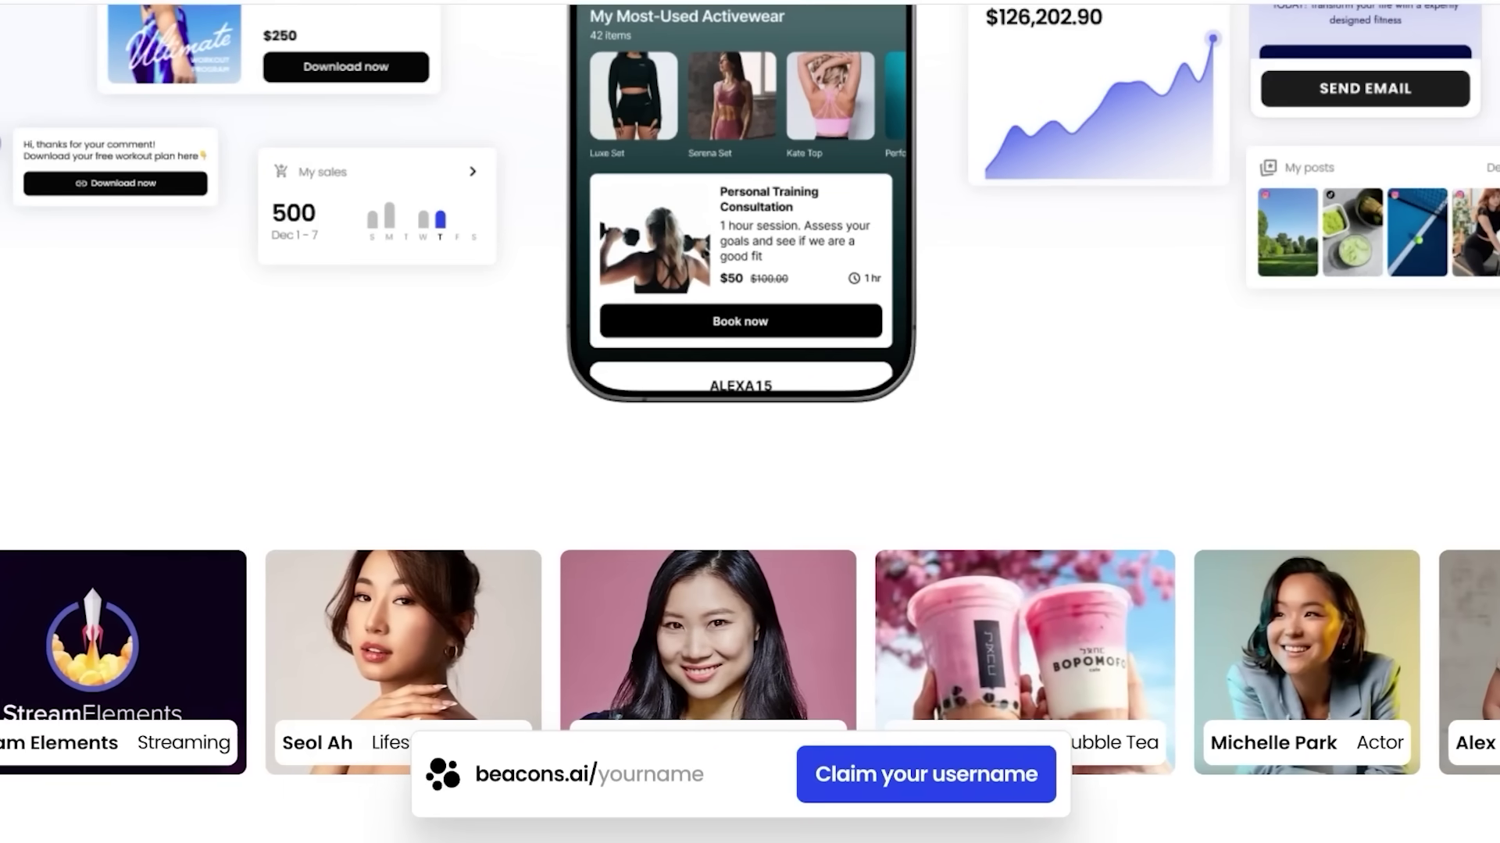
scroll(750, 422, down, 1)
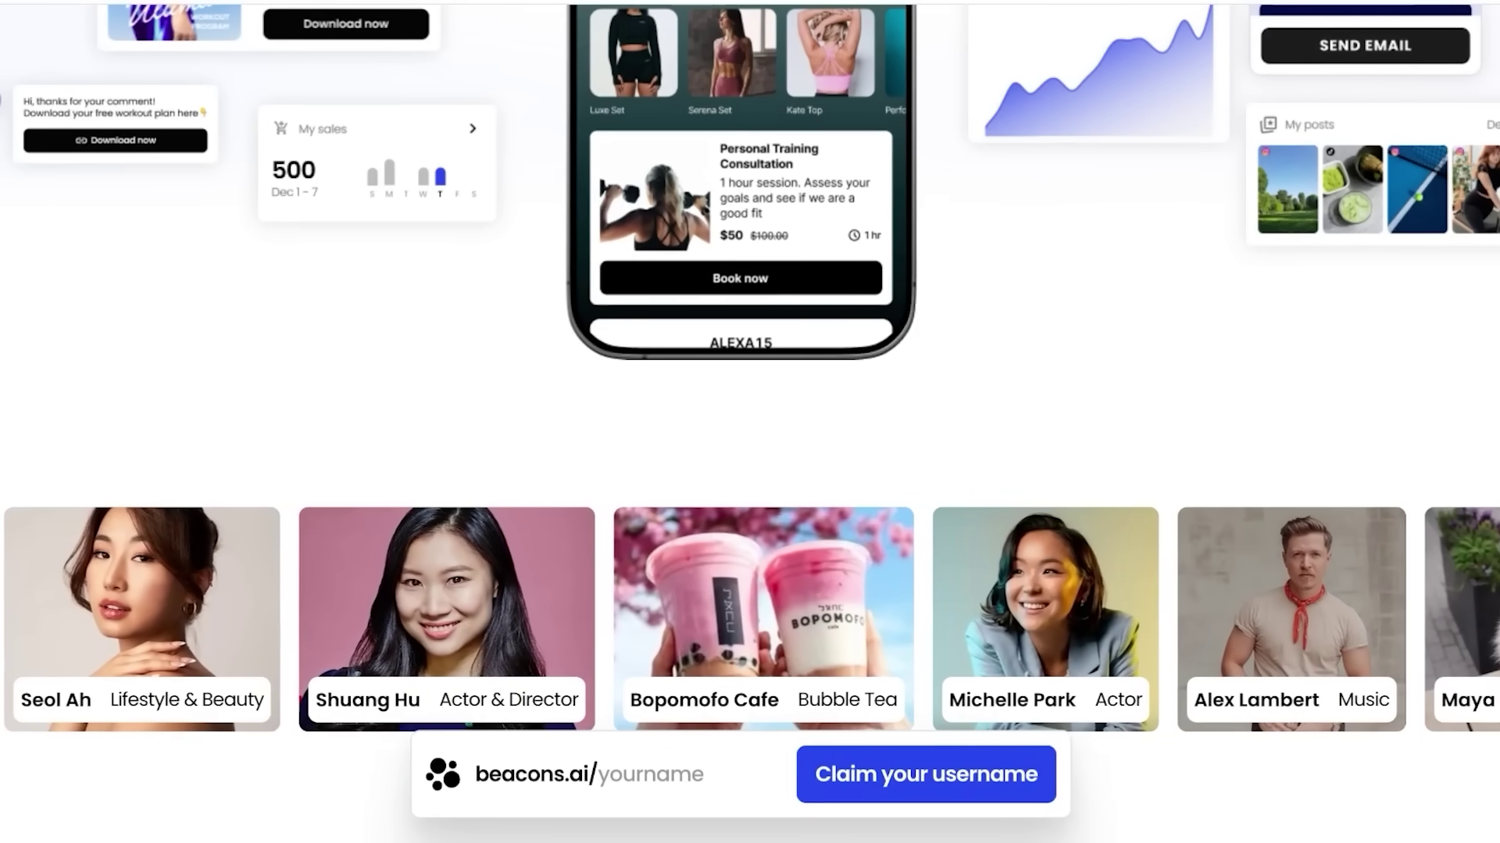
scroll(750, 422, down, 3)
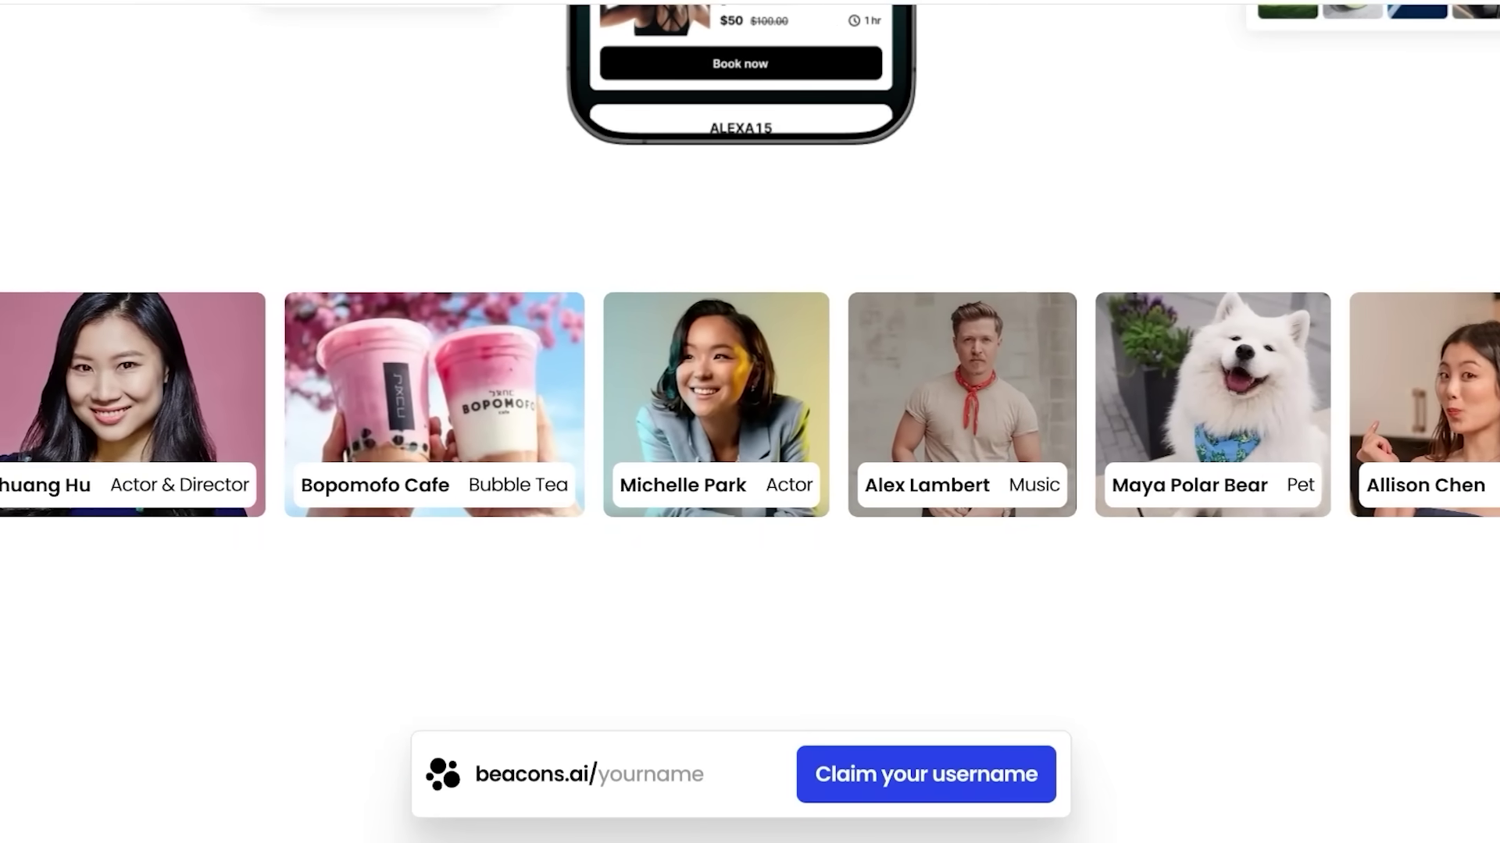
scroll(750, 422, down, 2)
scroll(749, 422, down, 2)
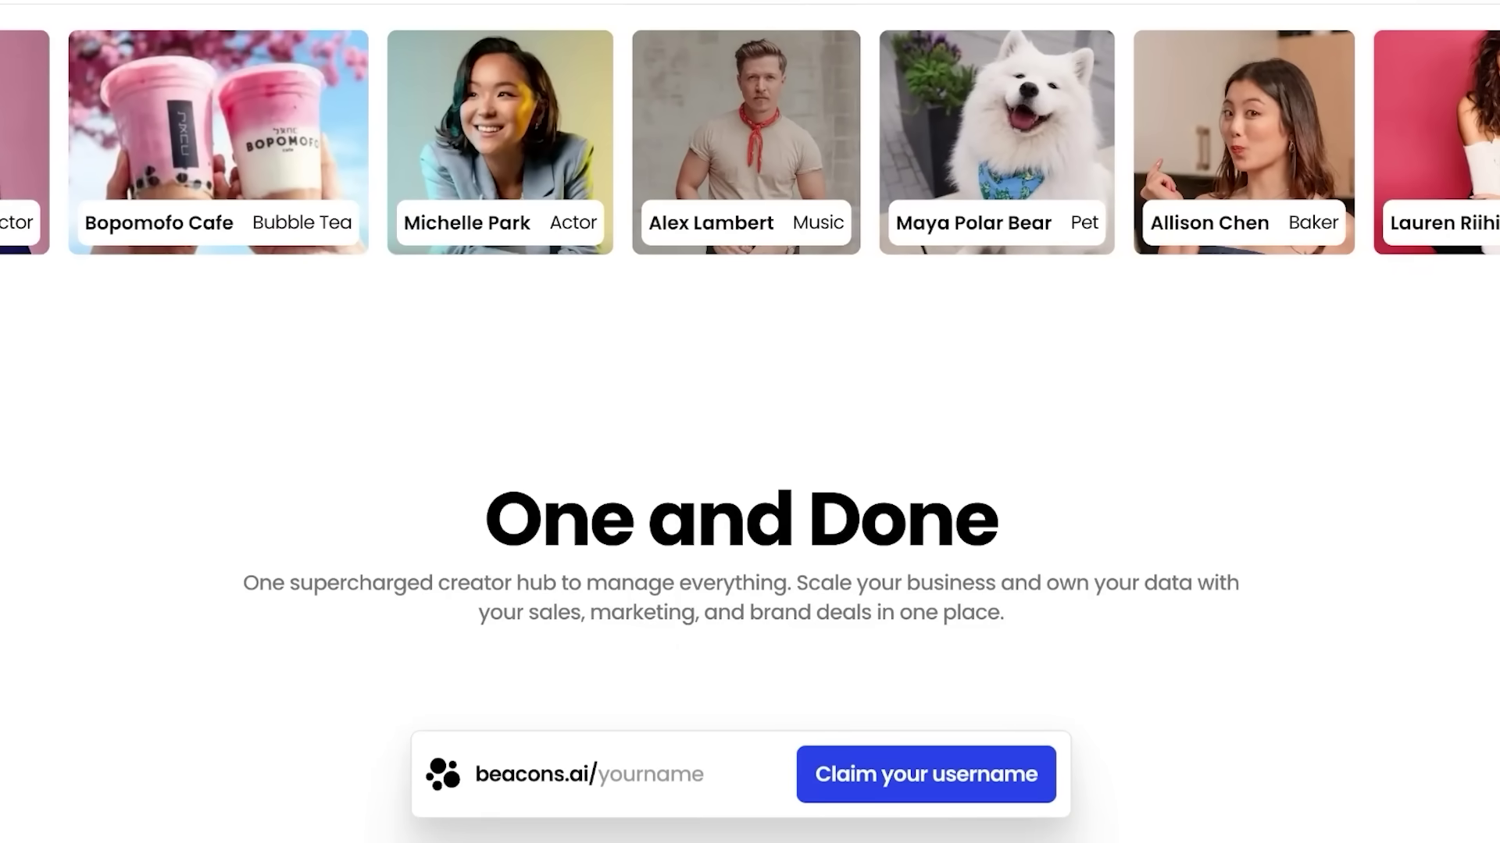
scroll(749, 421, down, 2)
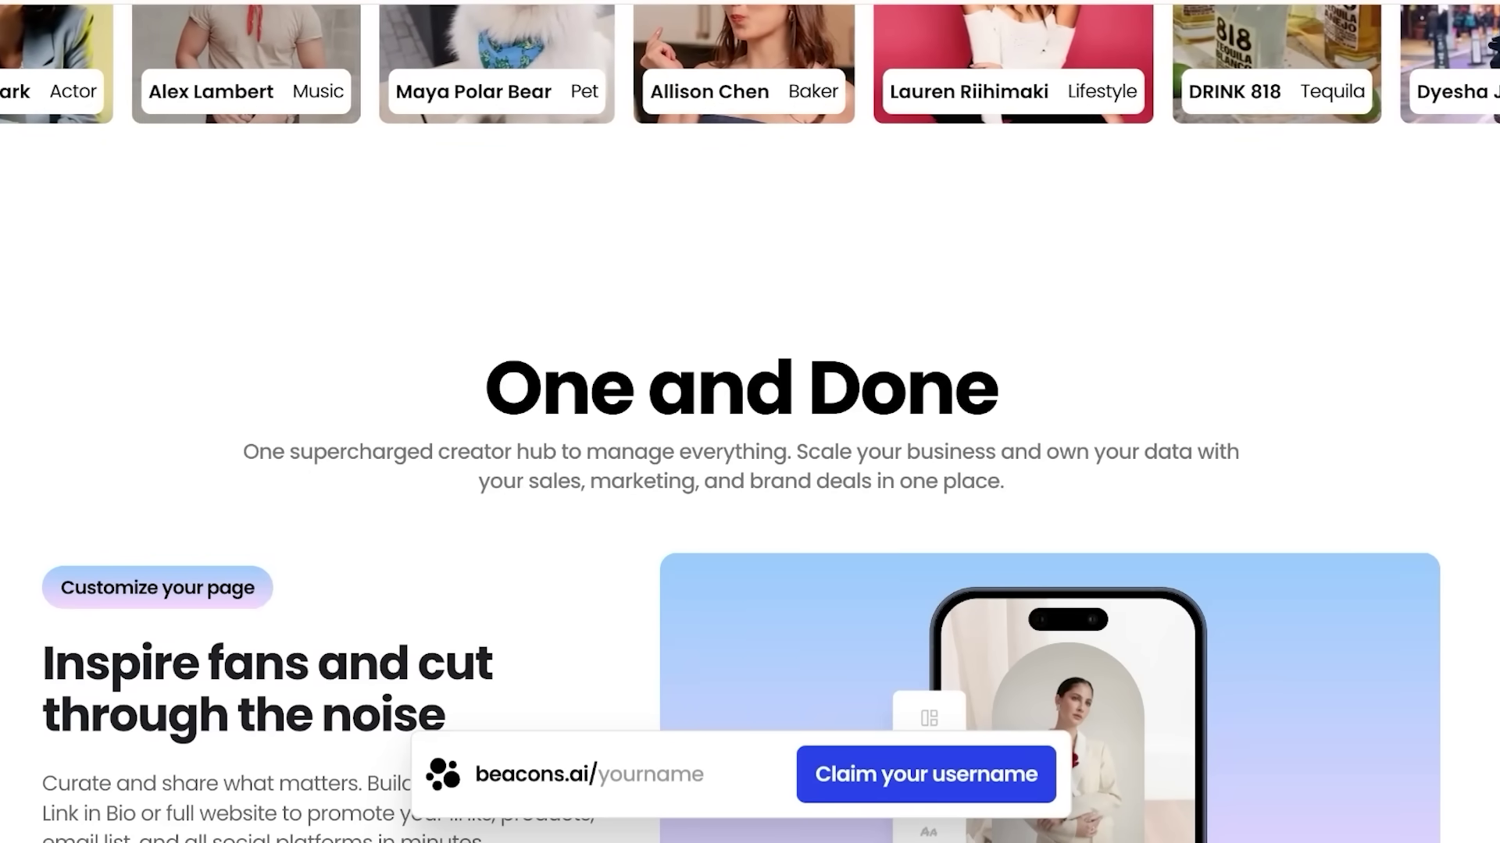
scroll(750, 421, down, 3)
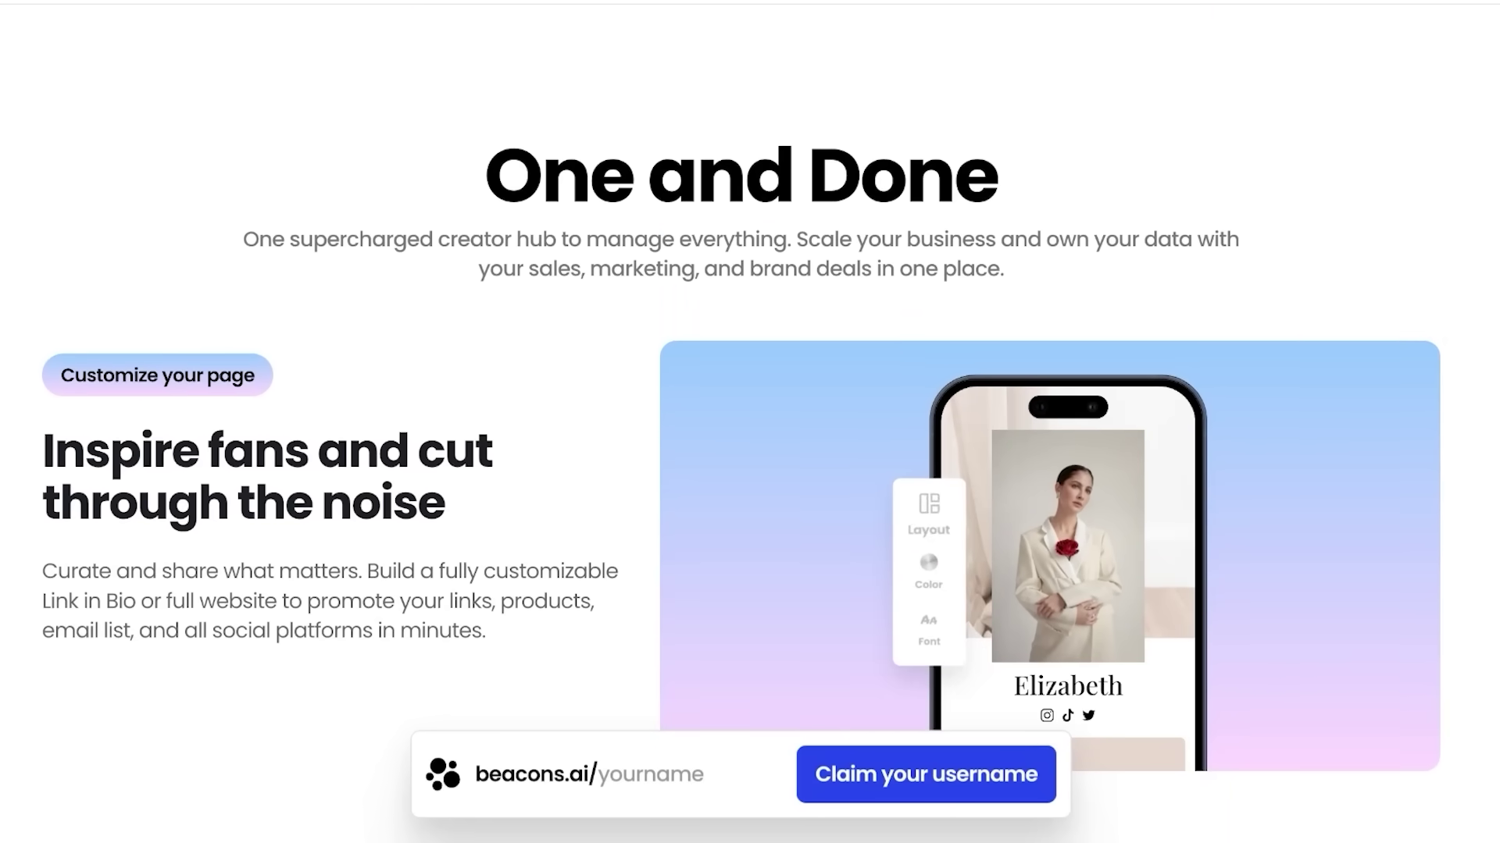
scroll(750, 421, up, 10)
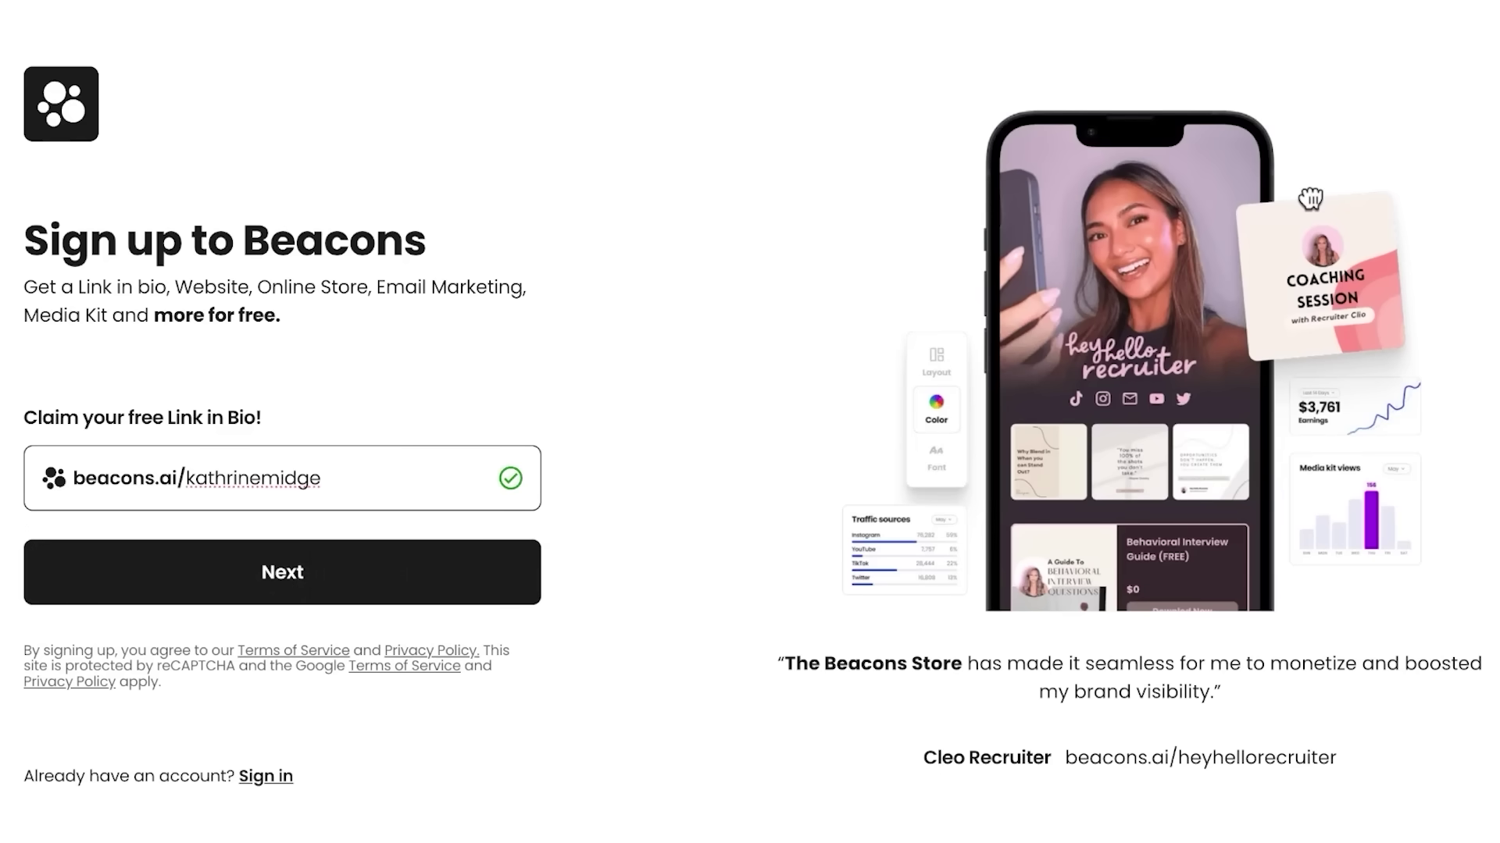
Submit the chosen Beacons username and fill in the account holder's name in the account creation form.
key(Return)
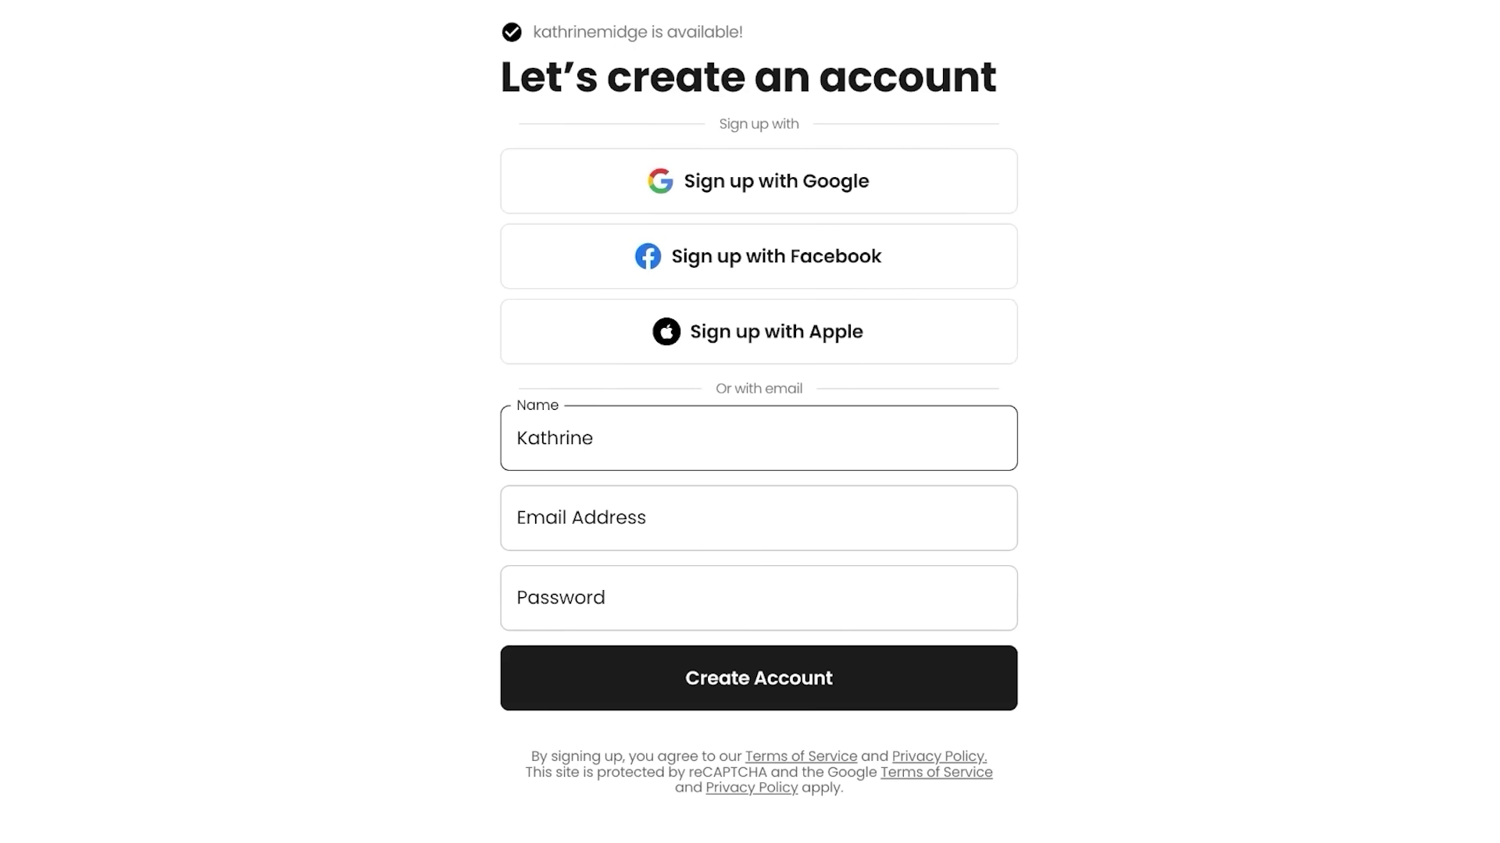
key(Tab)
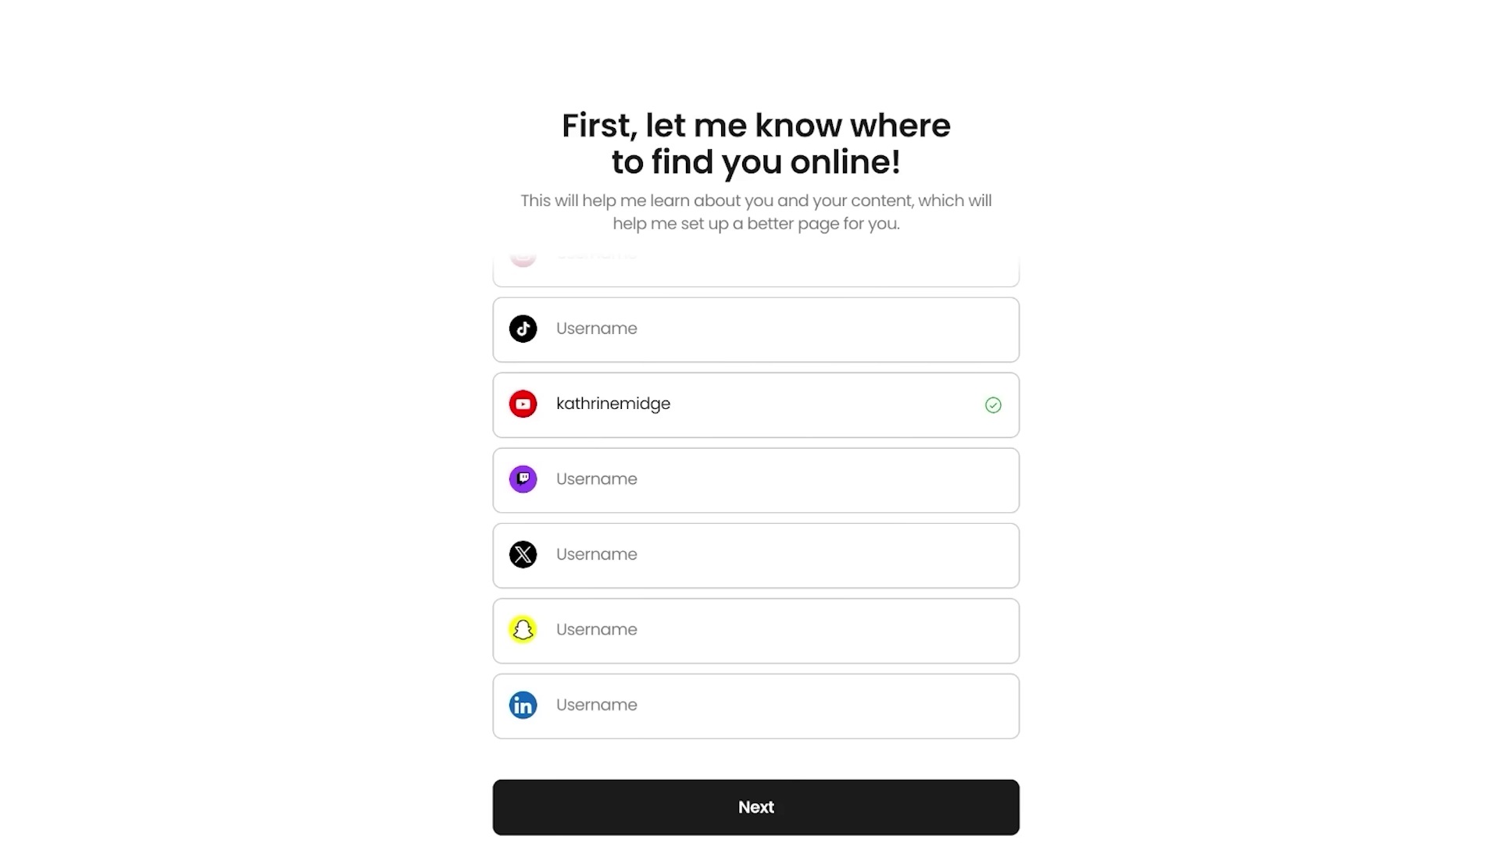
Enter the creator's YouTube username in the list of social profiles and submit the list.
click(682, 419)
scroll(756, 497, up, 1)
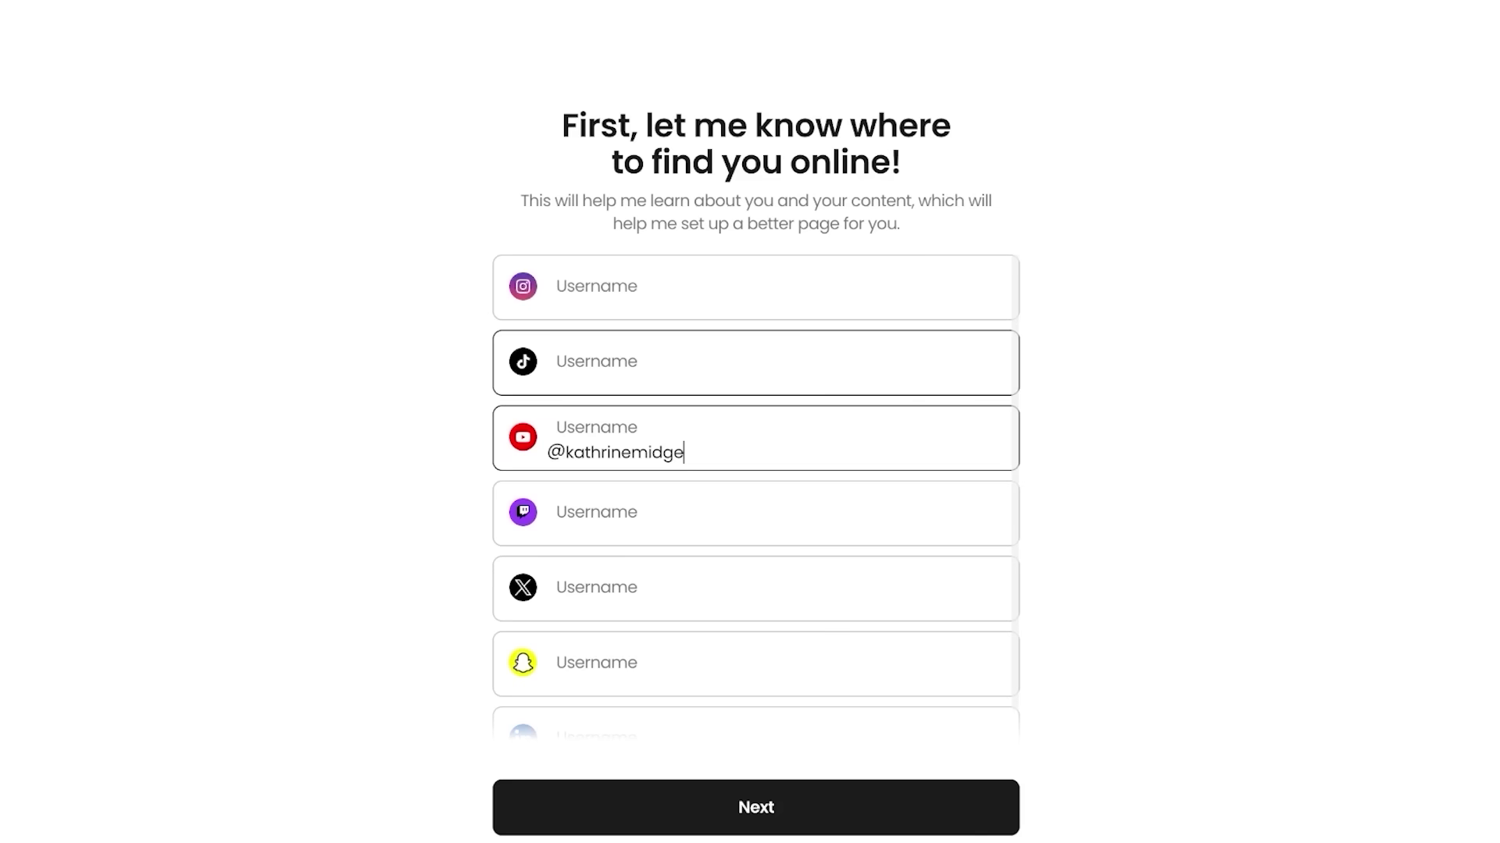
scroll(756, 498, down, 1)
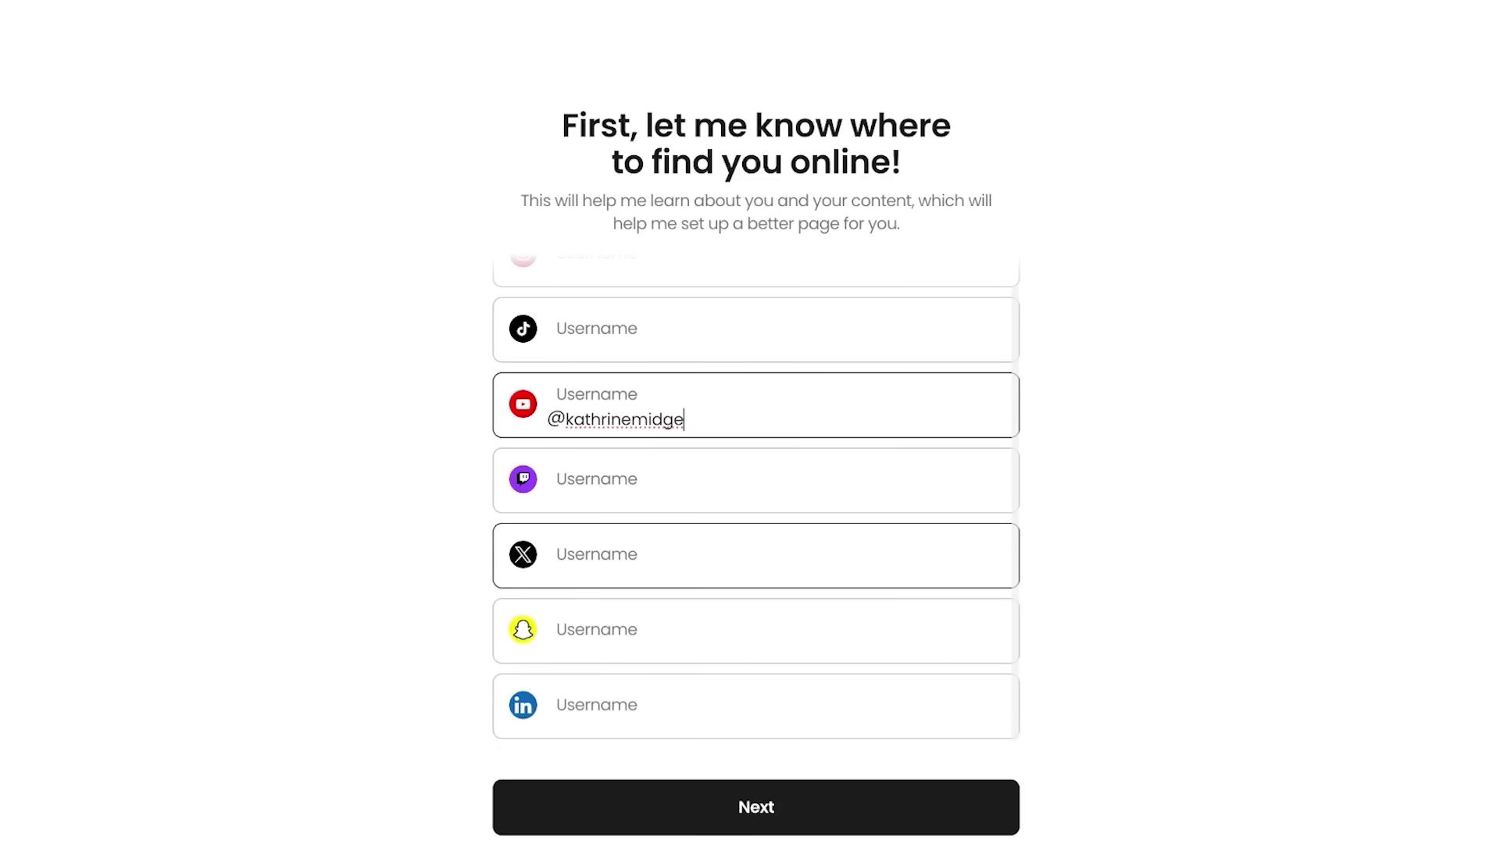
scroll(755, 497, up, 1)
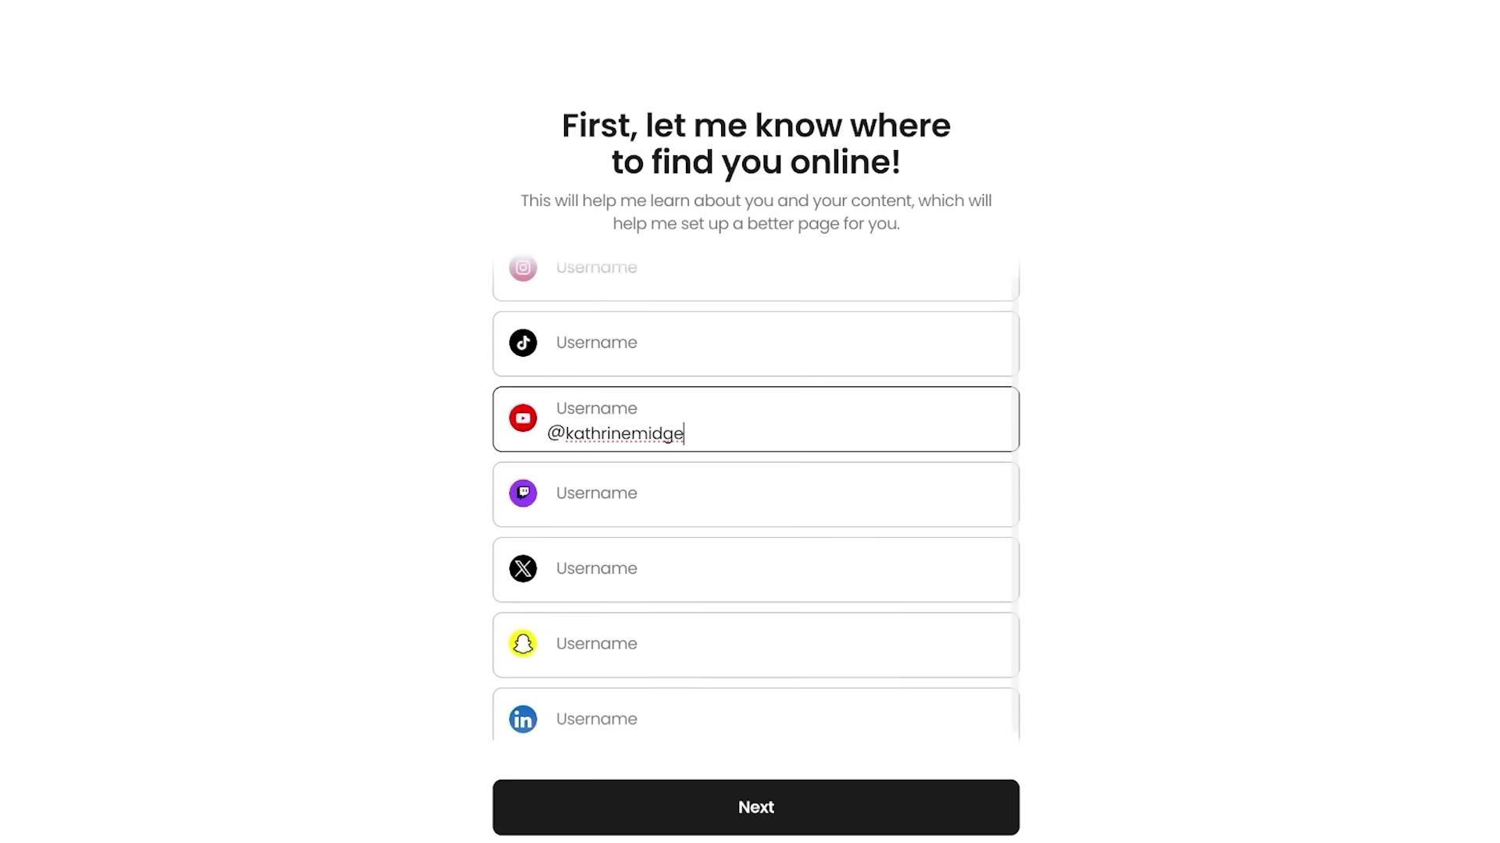
click(565, 302)
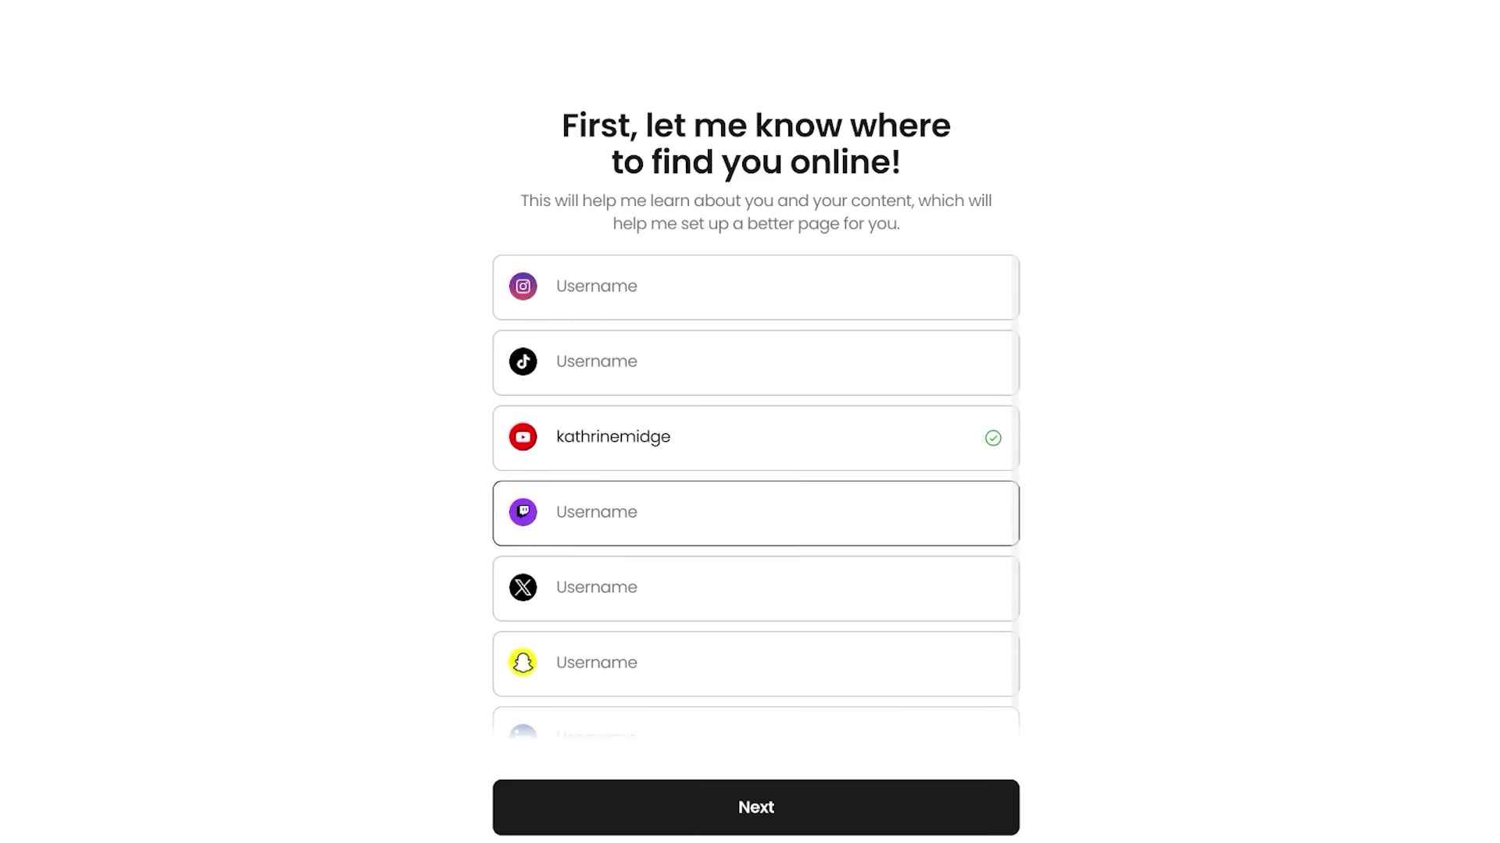
scroll(755, 513, down, 1)
click(755, 807)
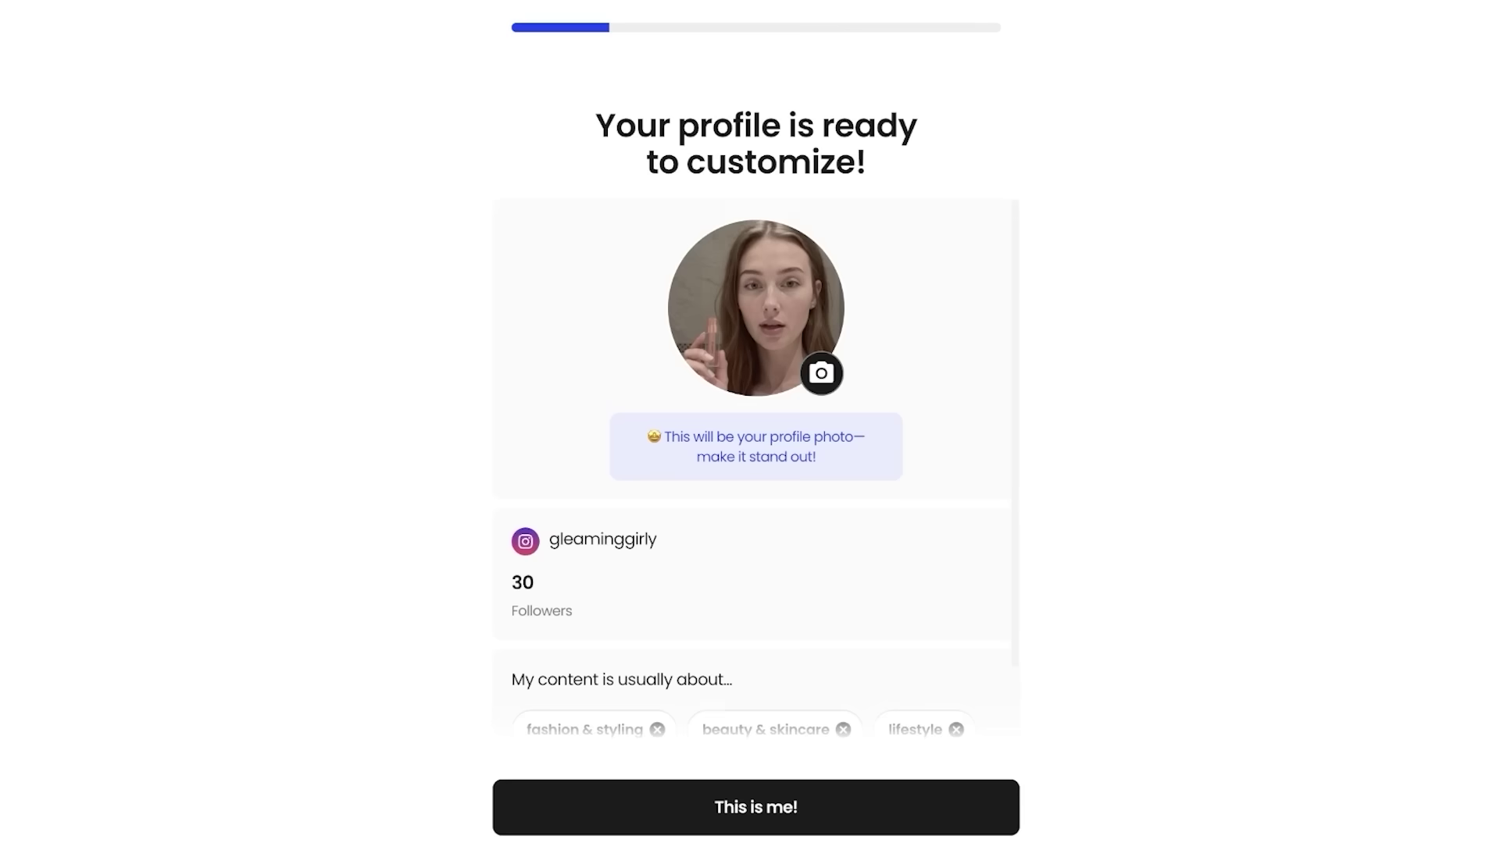
Check the additional content categories available, keep the suggested ones and confirm the profile.
scroll(756, 468, down, 1)
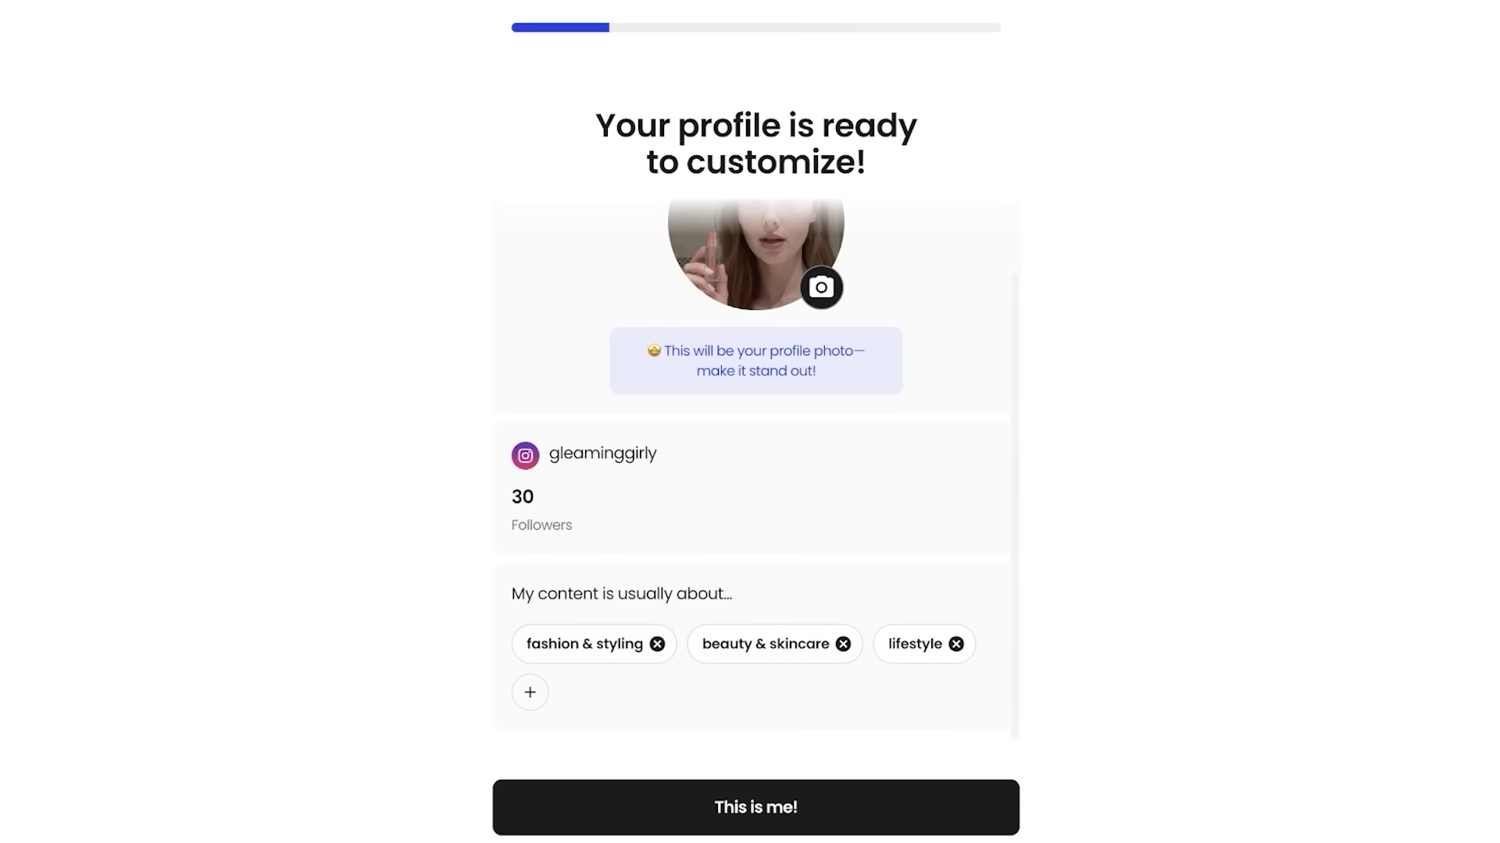
click(530, 692)
click(755, 678)
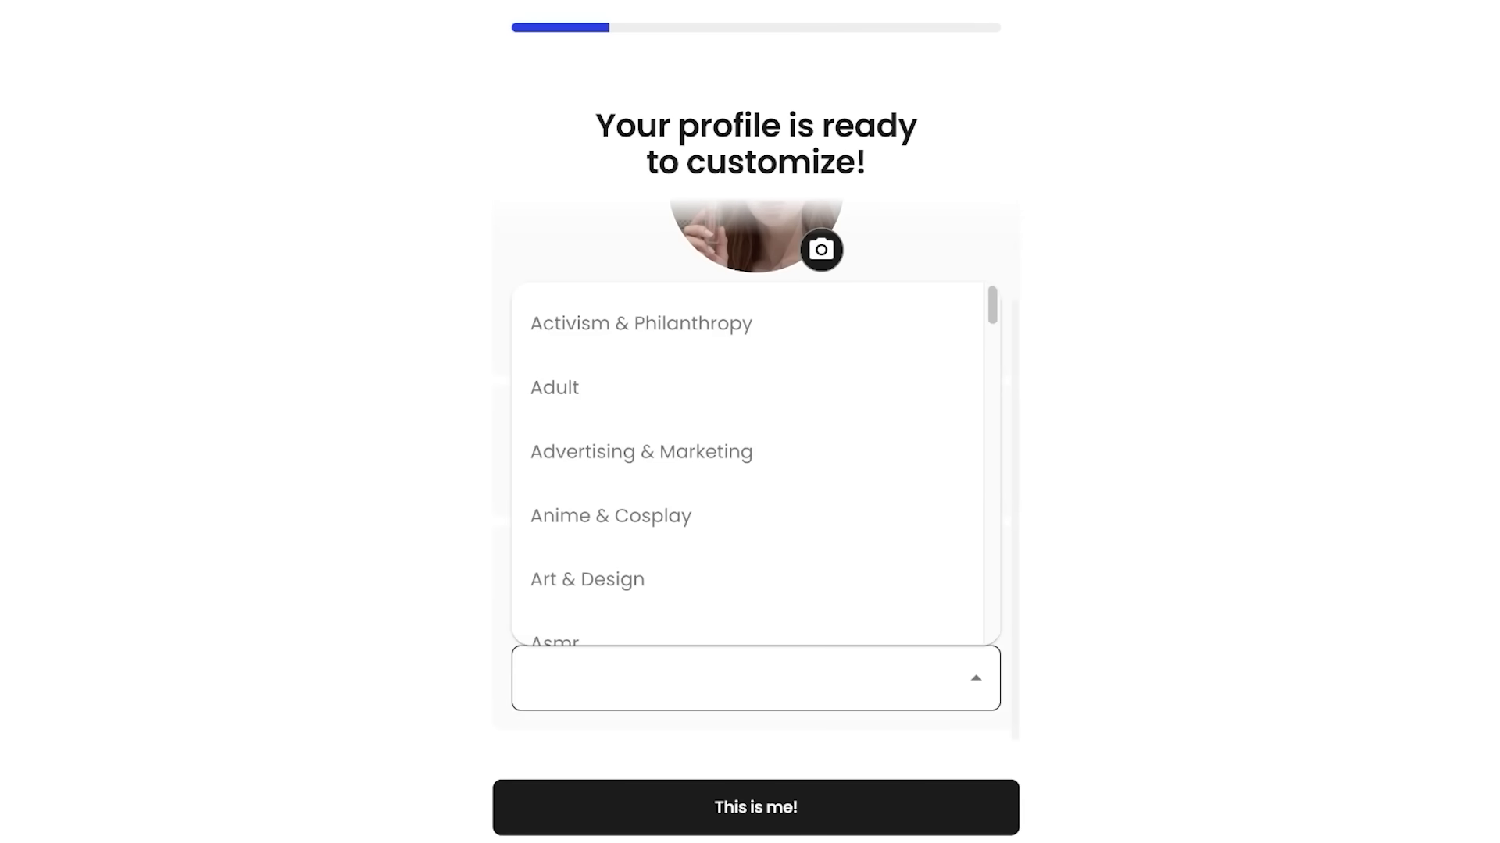
key(Escape)
click(755, 807)
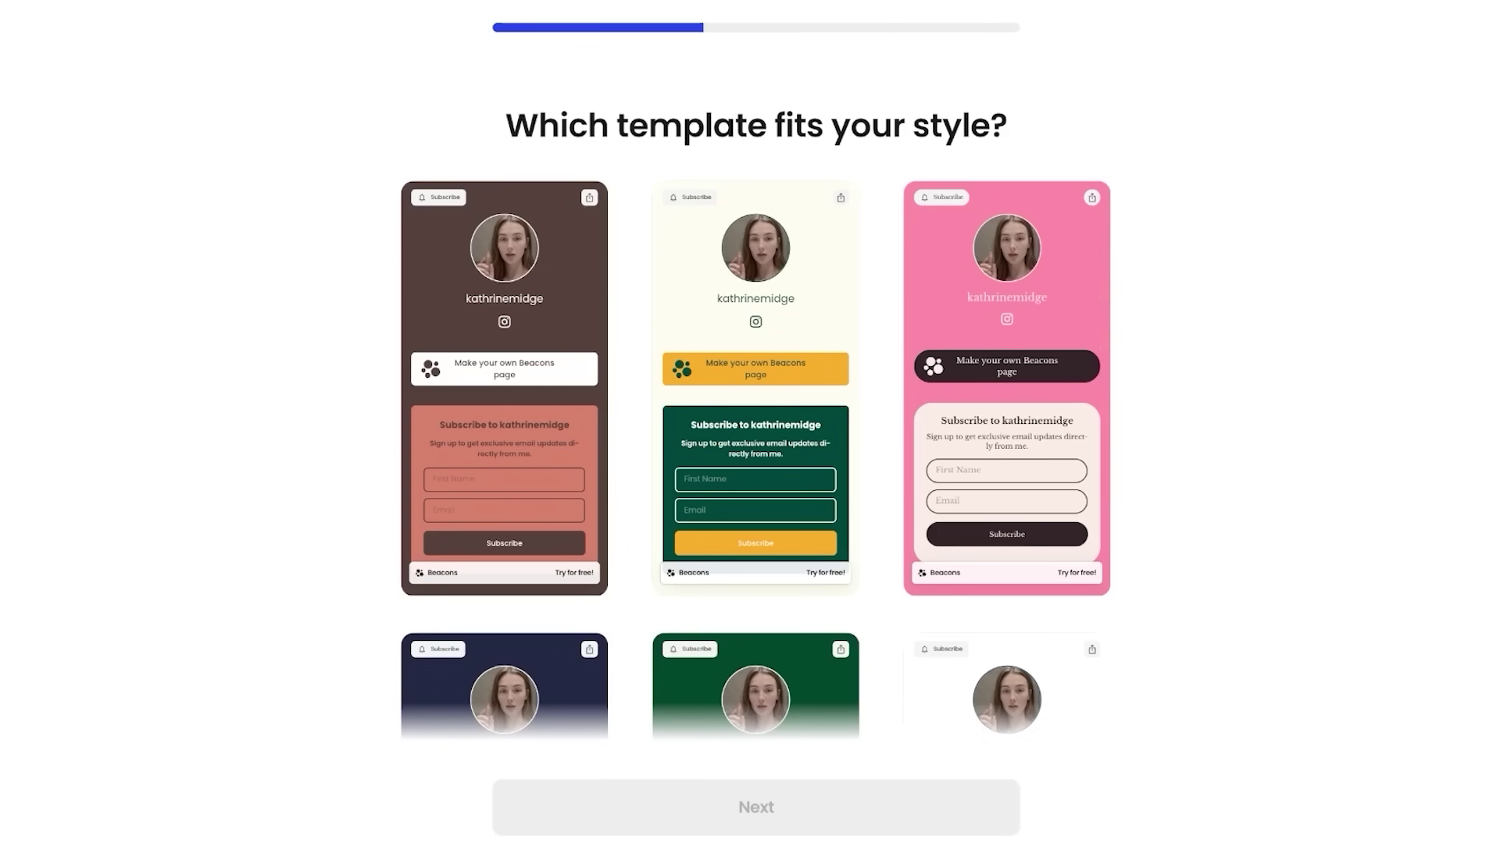
Browse the page templates, choose the pink one with dark rounded buttons and continue.
scroll(755, 453, down, 10)
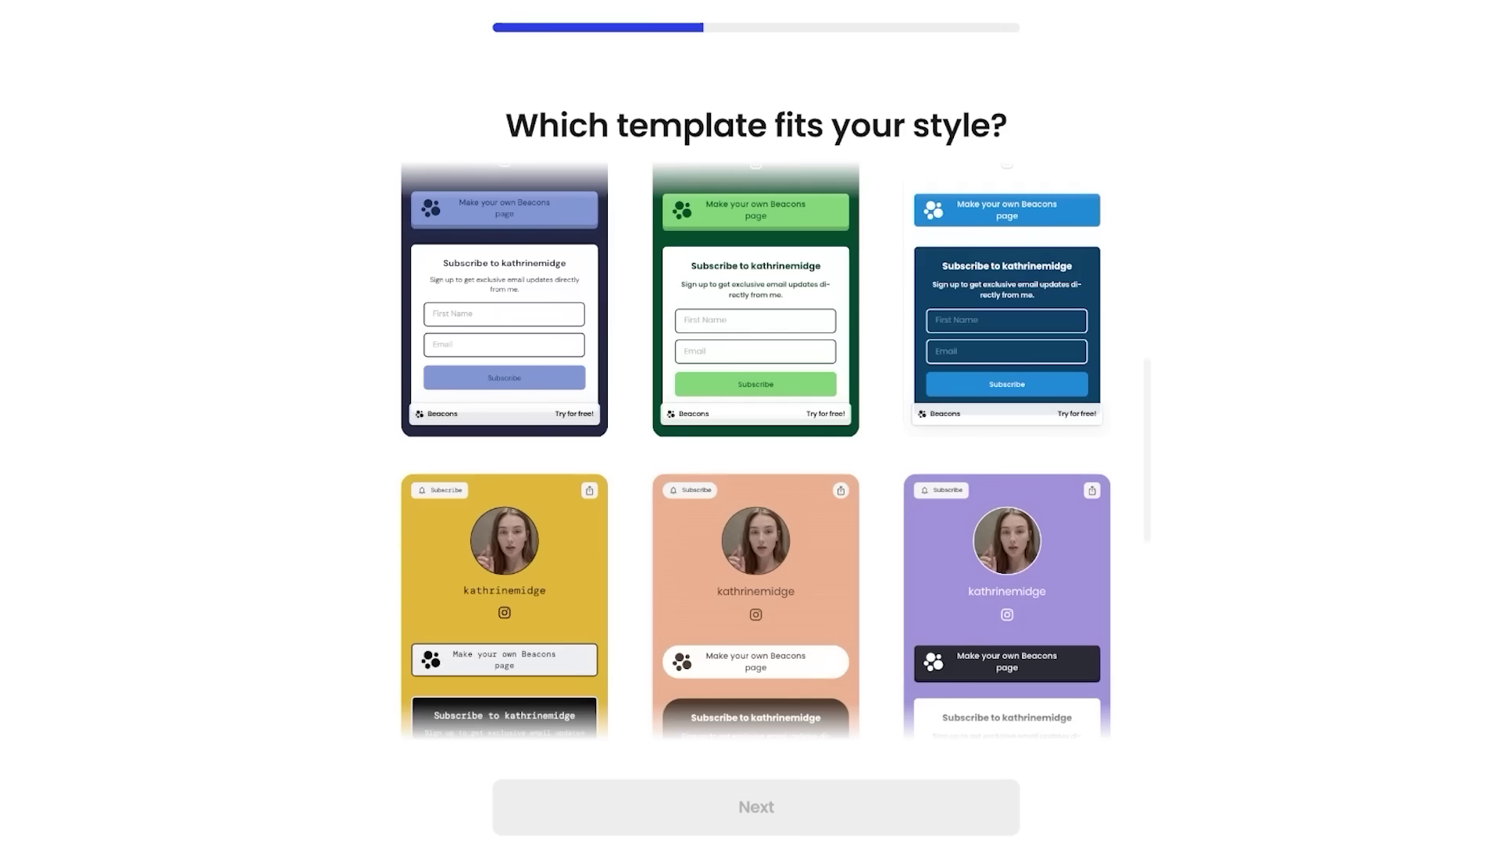
scroll(756, 453, down, 8)
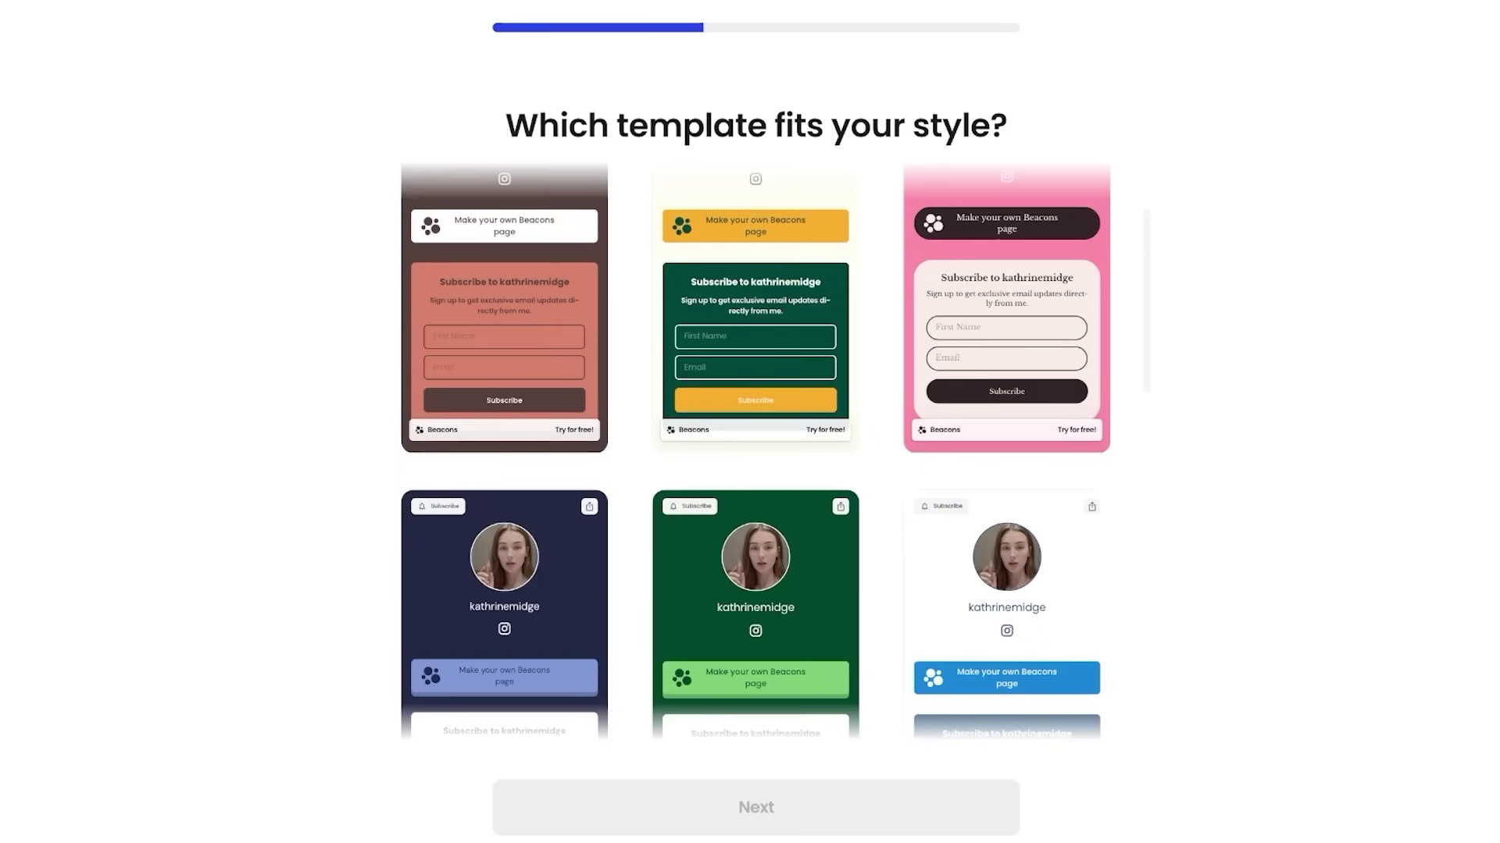
scroll(755, 453, up, 2)
click(1006, 389)
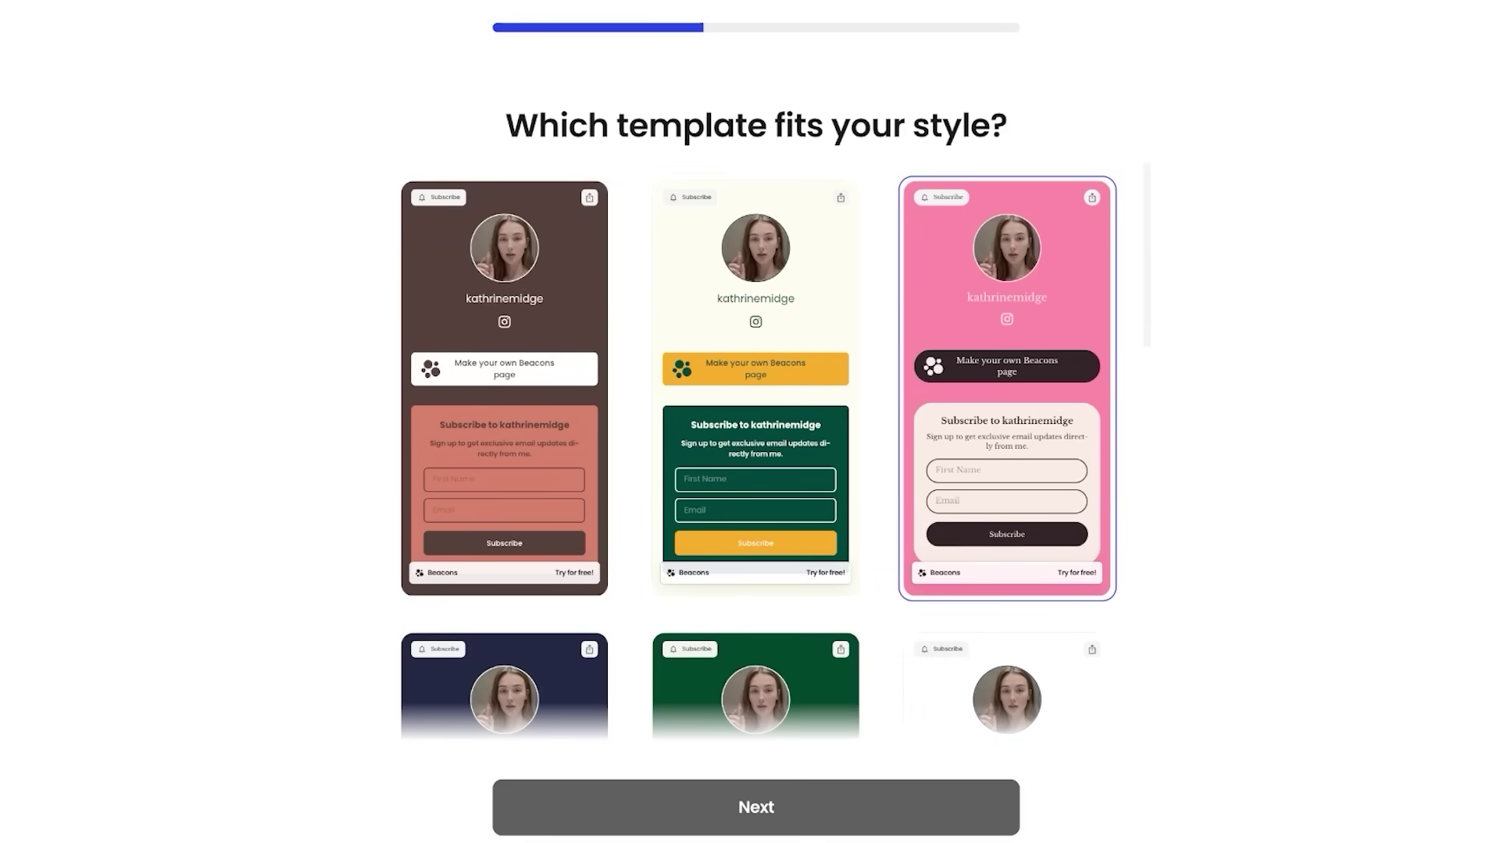
click(756, 807)
click(755, 806)
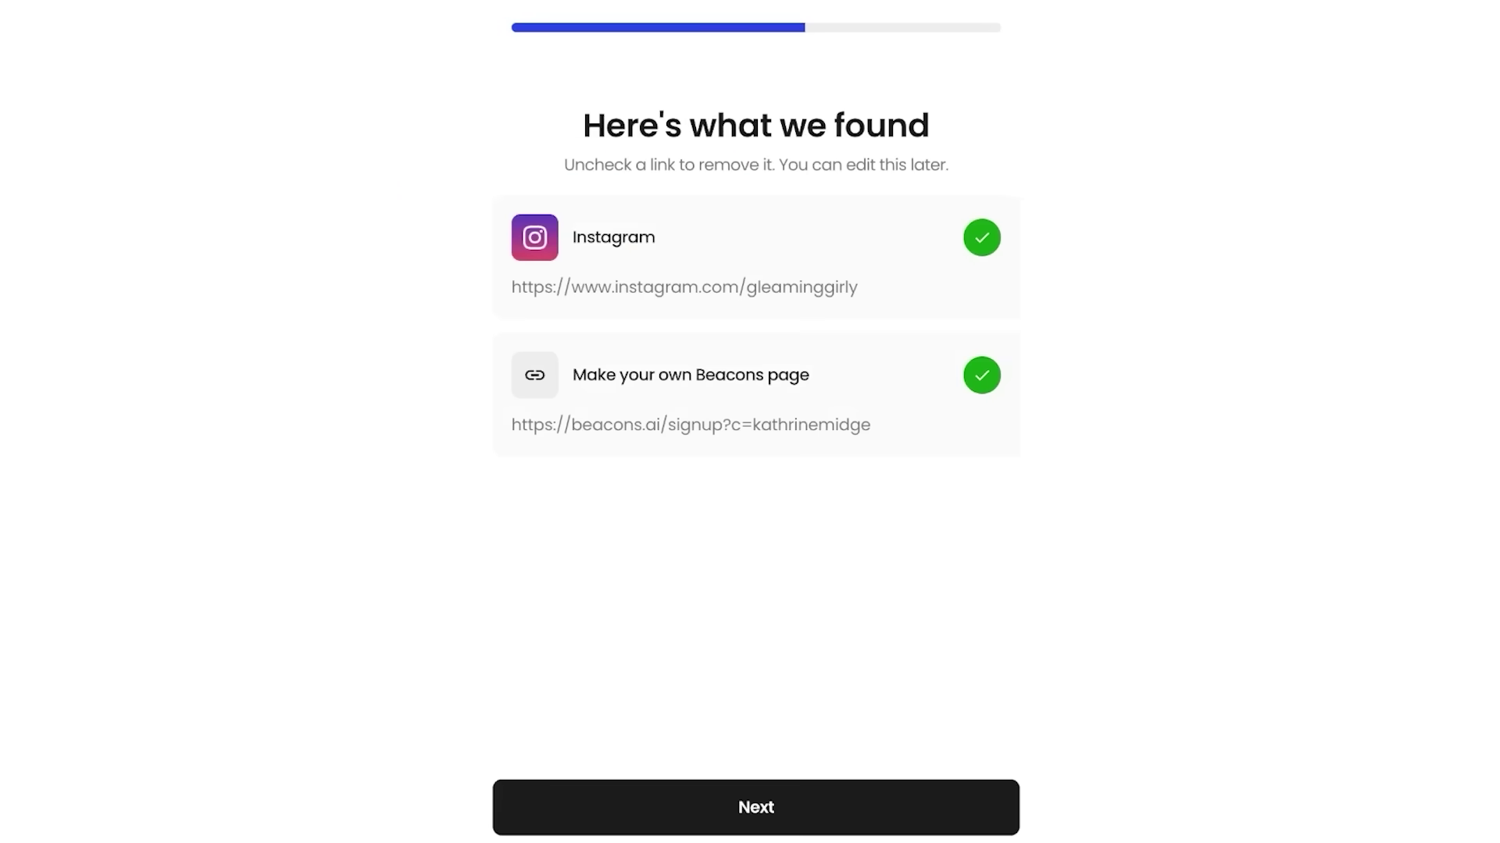
Accept both found links for the page and finish the setup without upgrading to Store Pro.
key(Return)
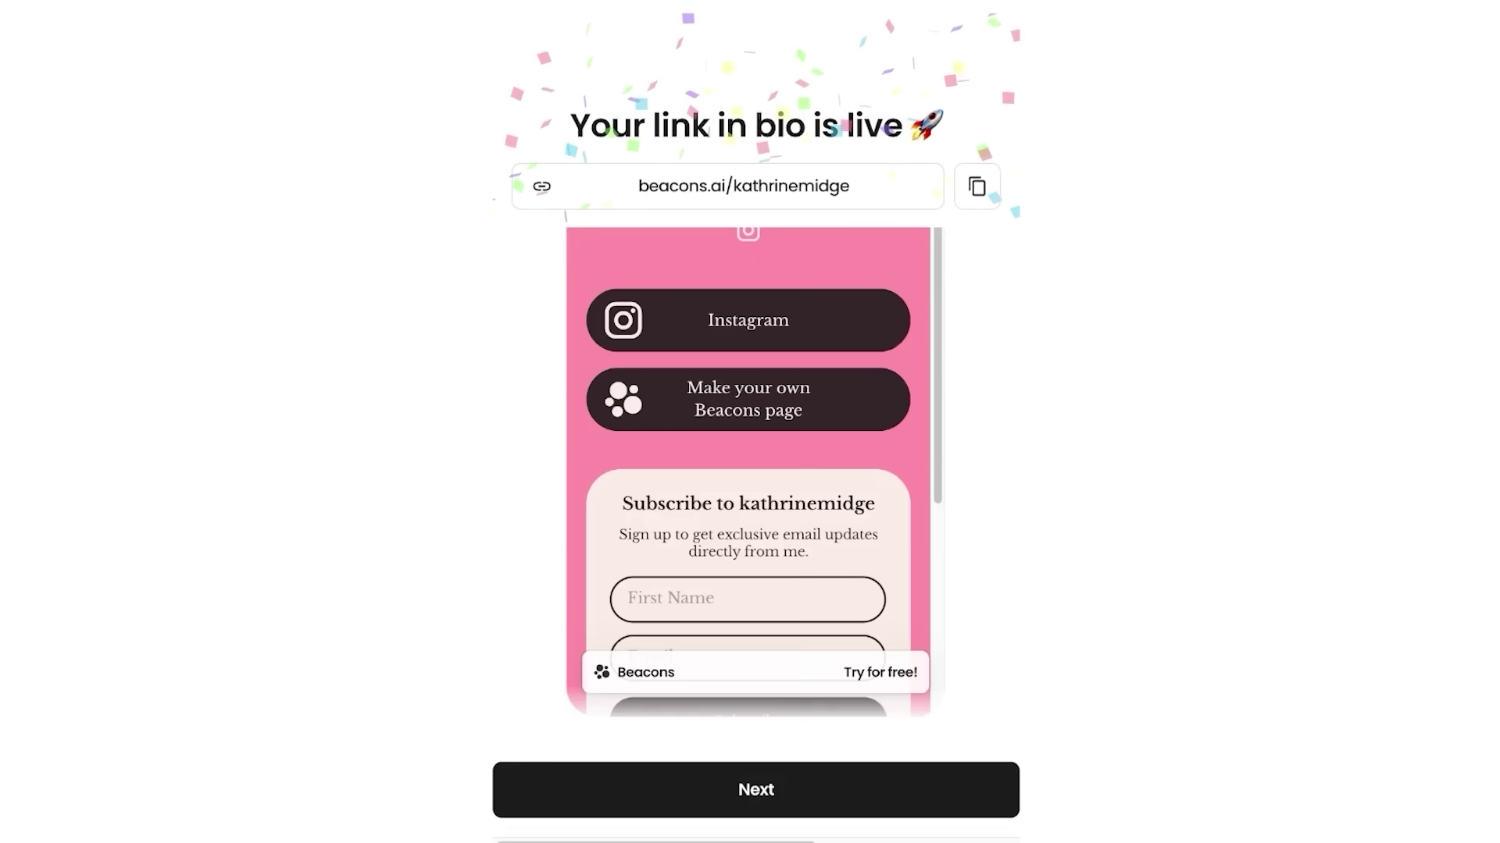
key(Return)
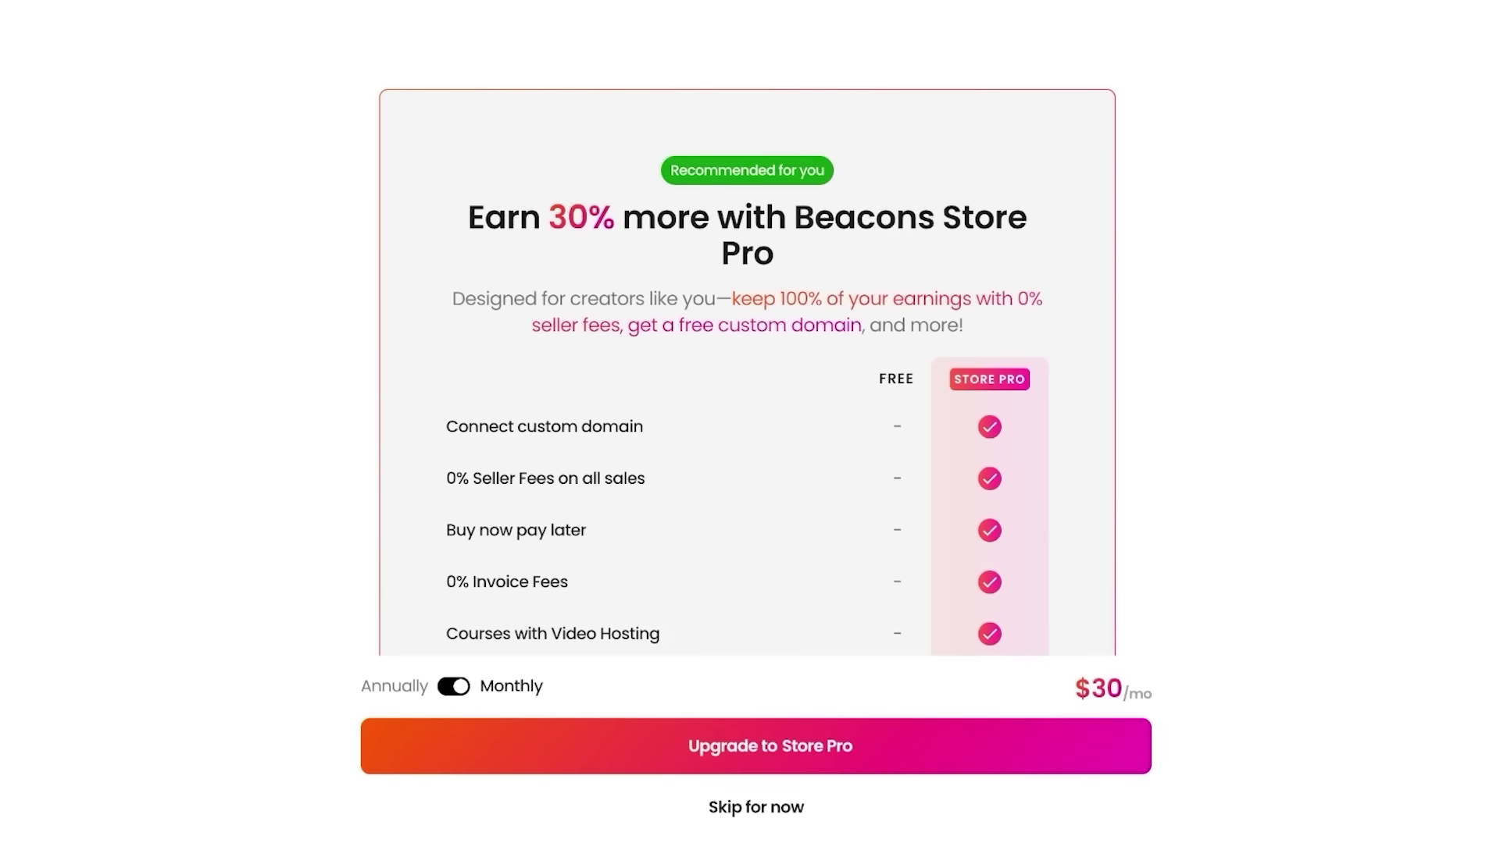
key(Return)
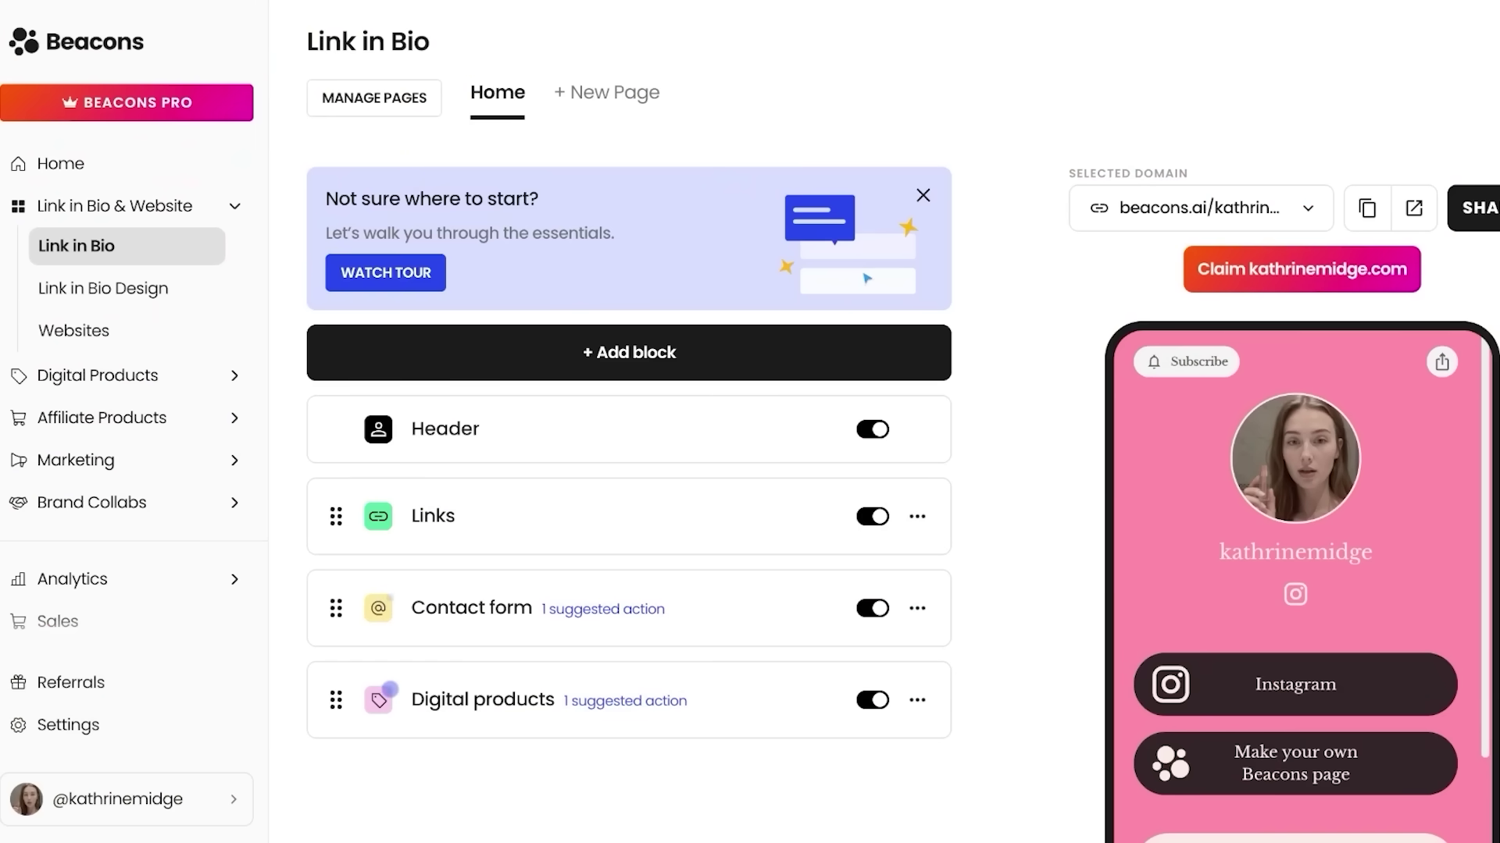
Dismiss the getting-started tour banner above the page blocks in the Link in Bio editor.
scroll(902, 422, down, 1)
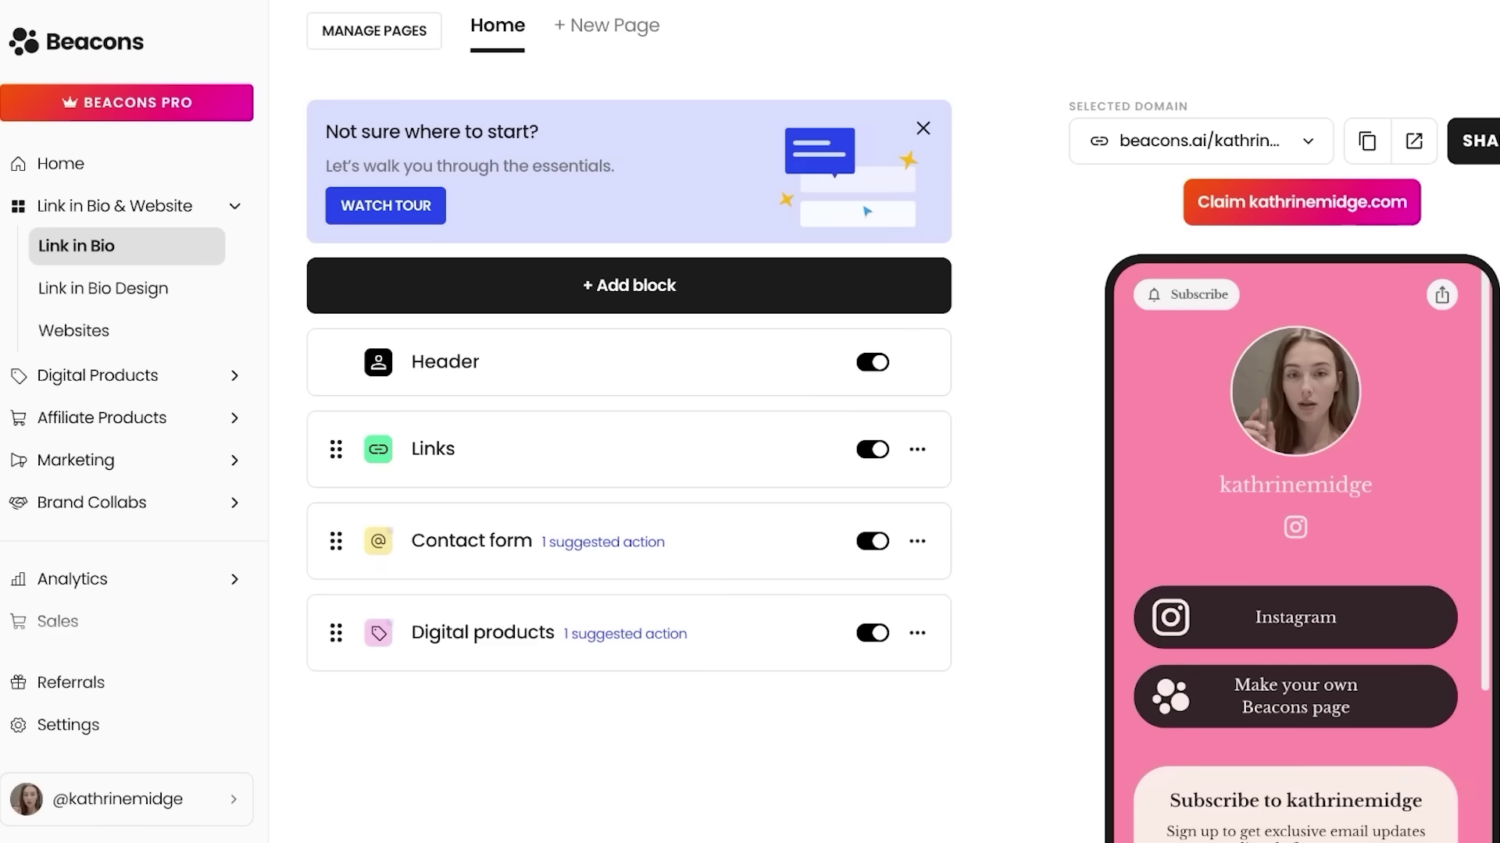
scroll(628, 422, down, 4)
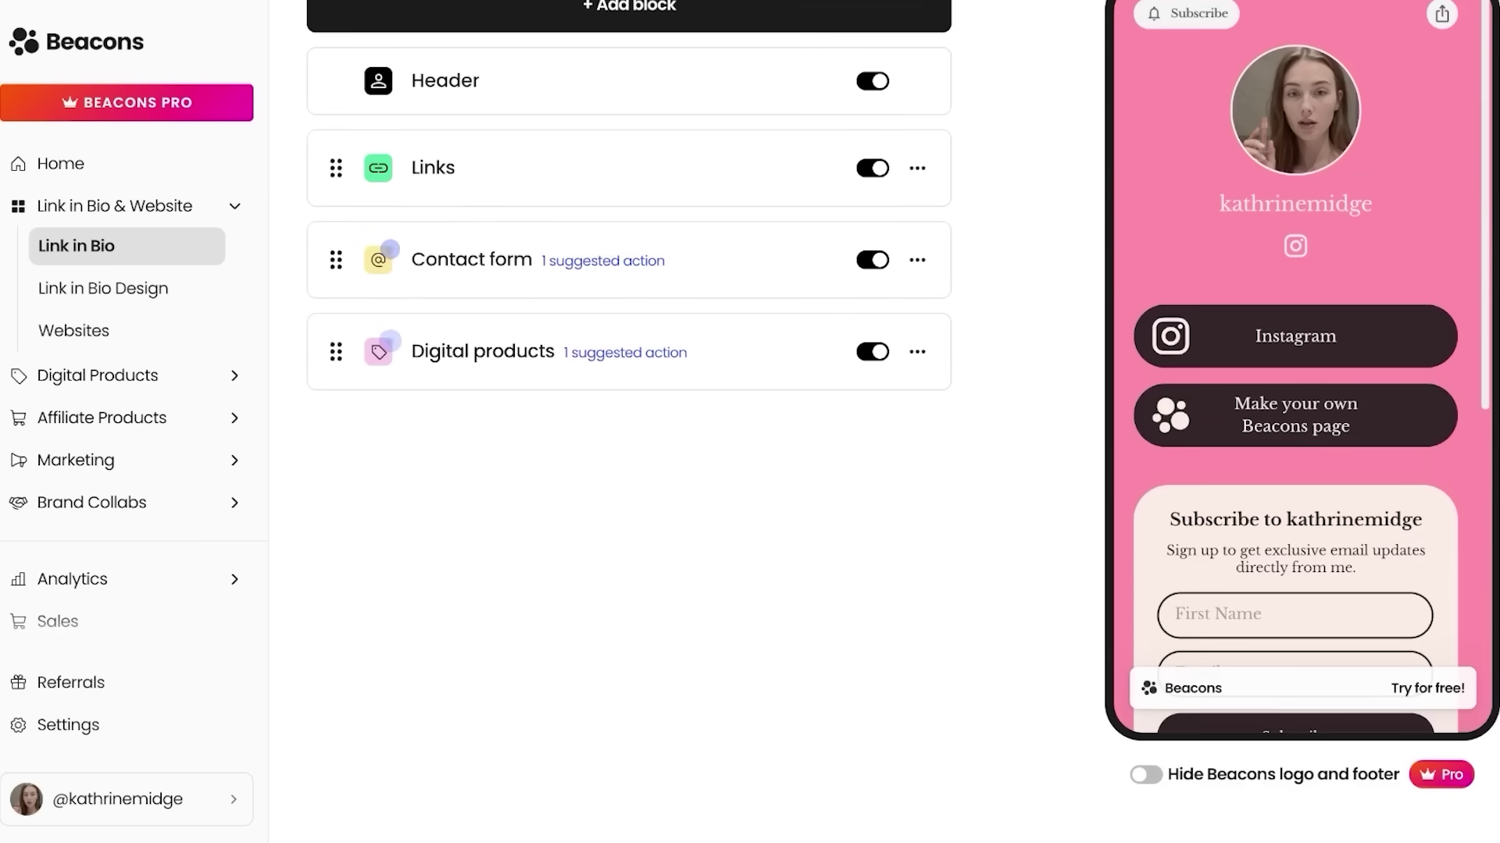
scroll(629, 422, up, 3)
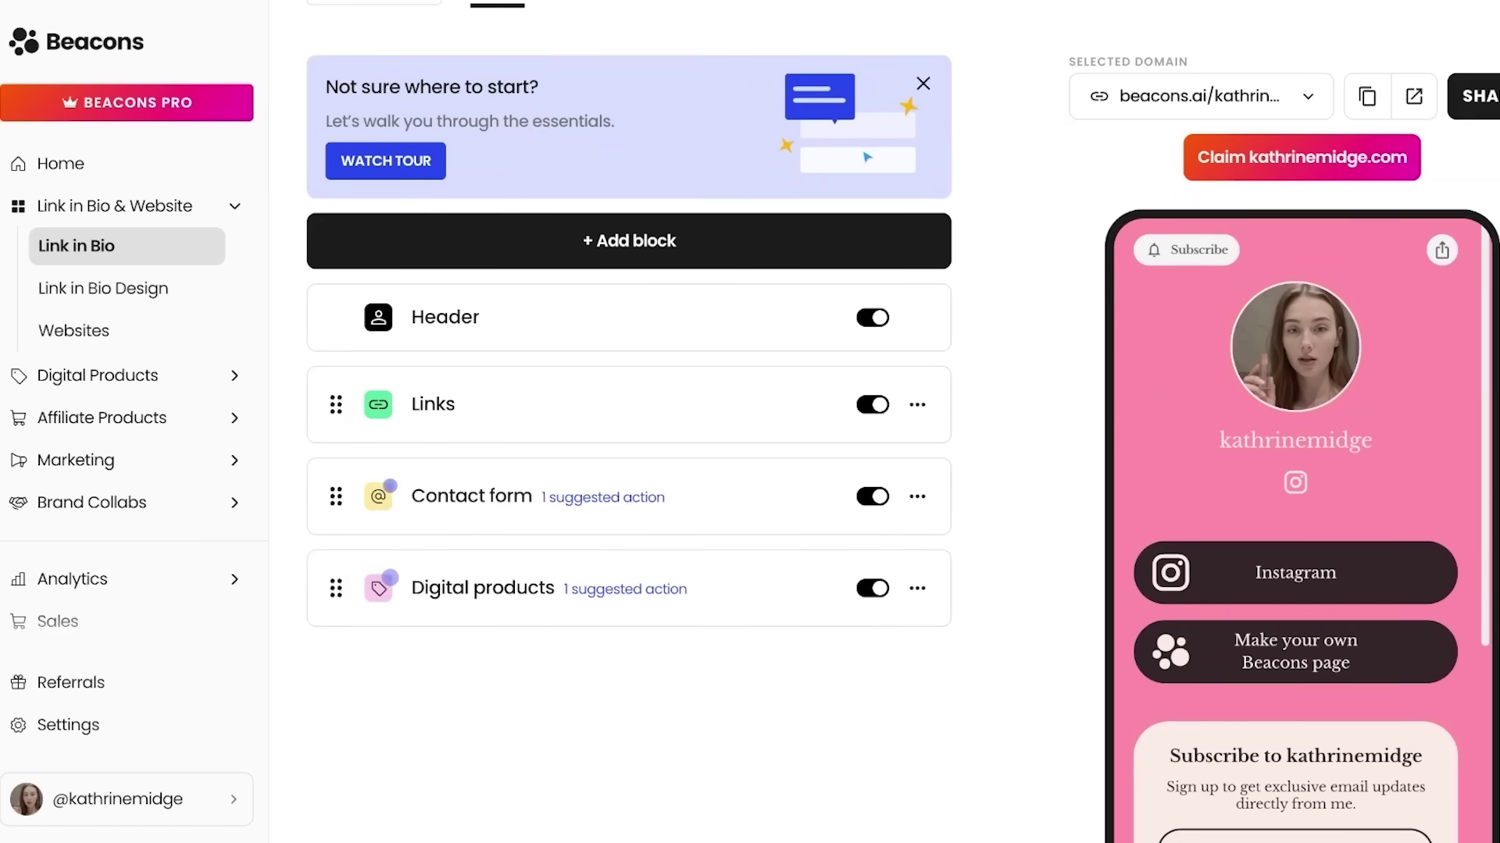
click(923, 83)
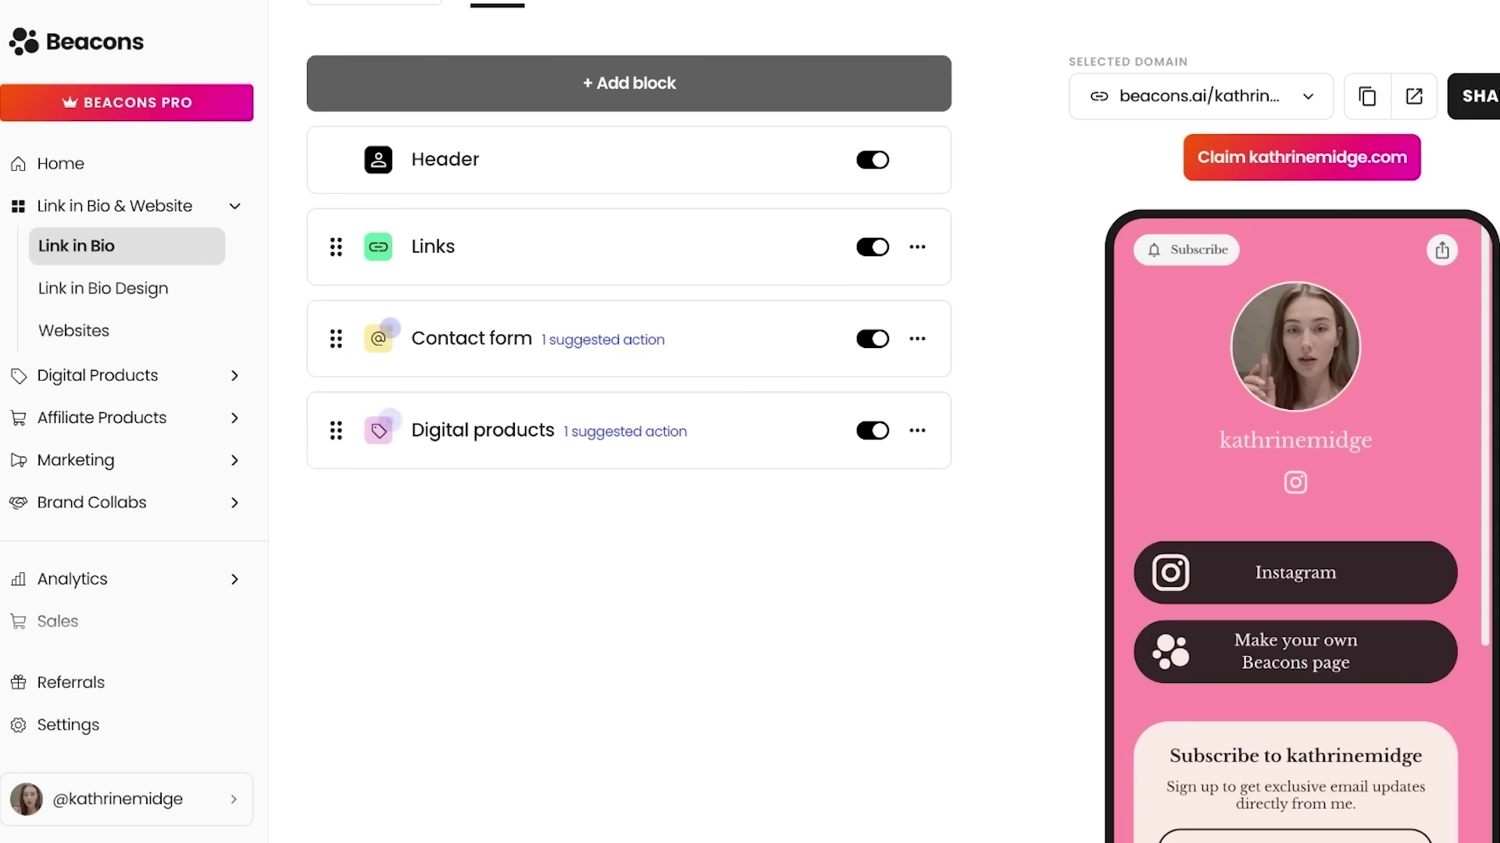
Examine the Link in Bio page's block list and its phone preview from header to store block.
scroll(628, 422, up, 2)
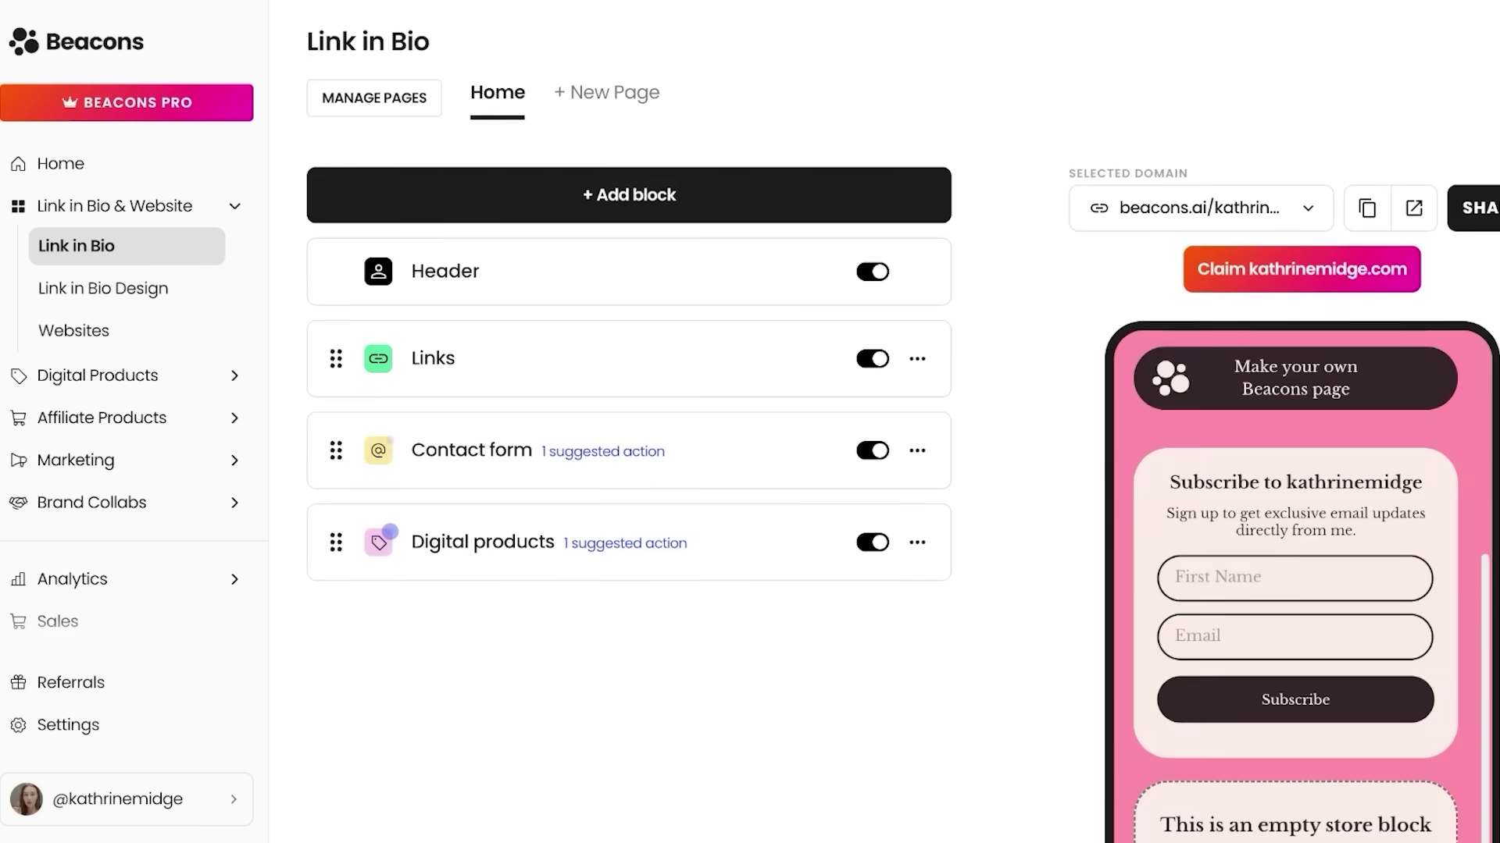
scroll(629, 421, down, 3)
scroll(629, 422, up, 3)
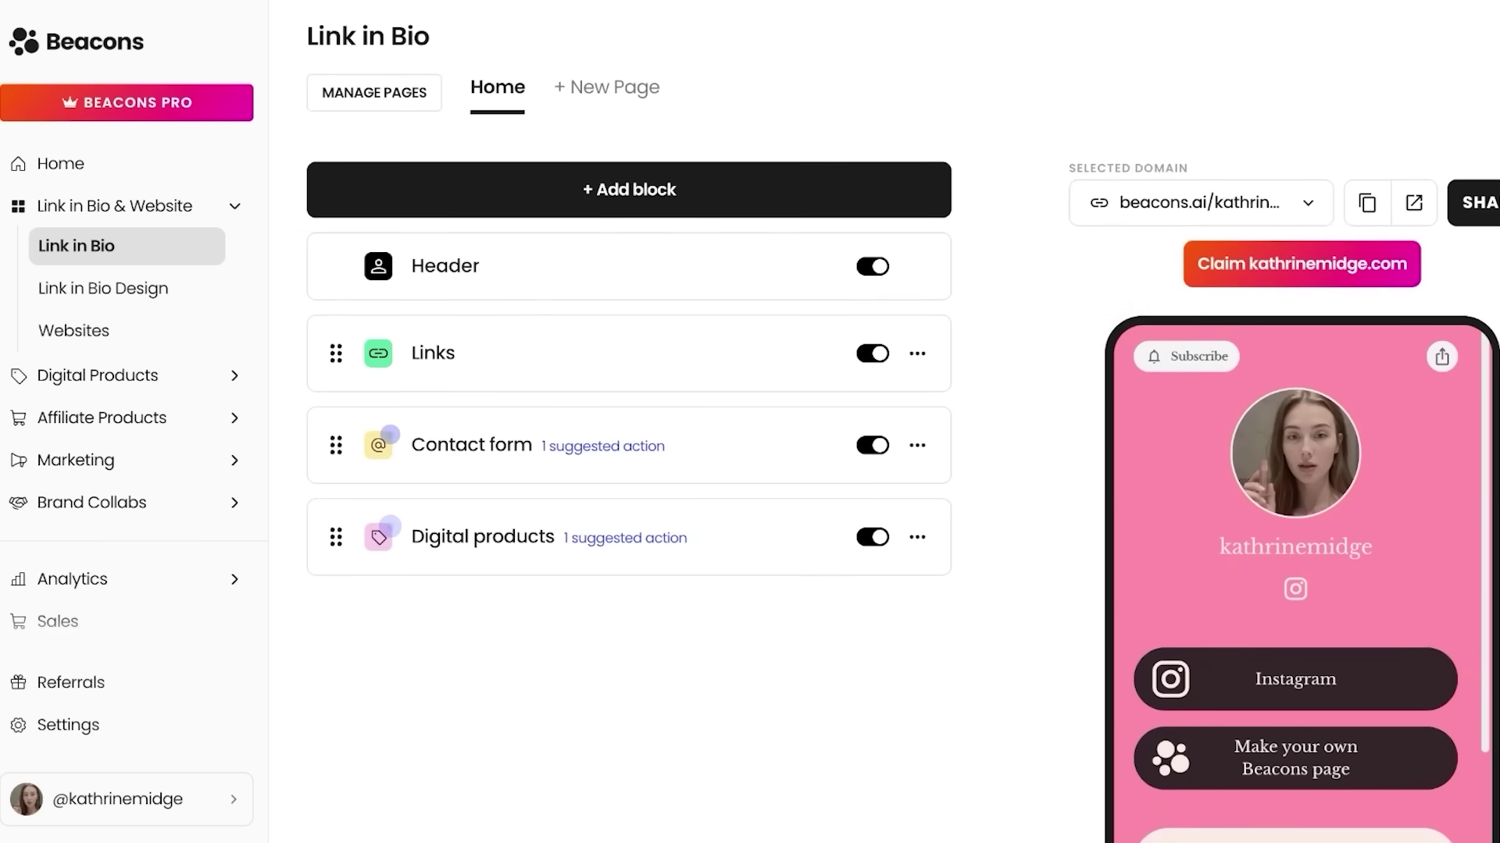
scroll(629, 422, down, 5)
scroll(628, 422, up, 5)
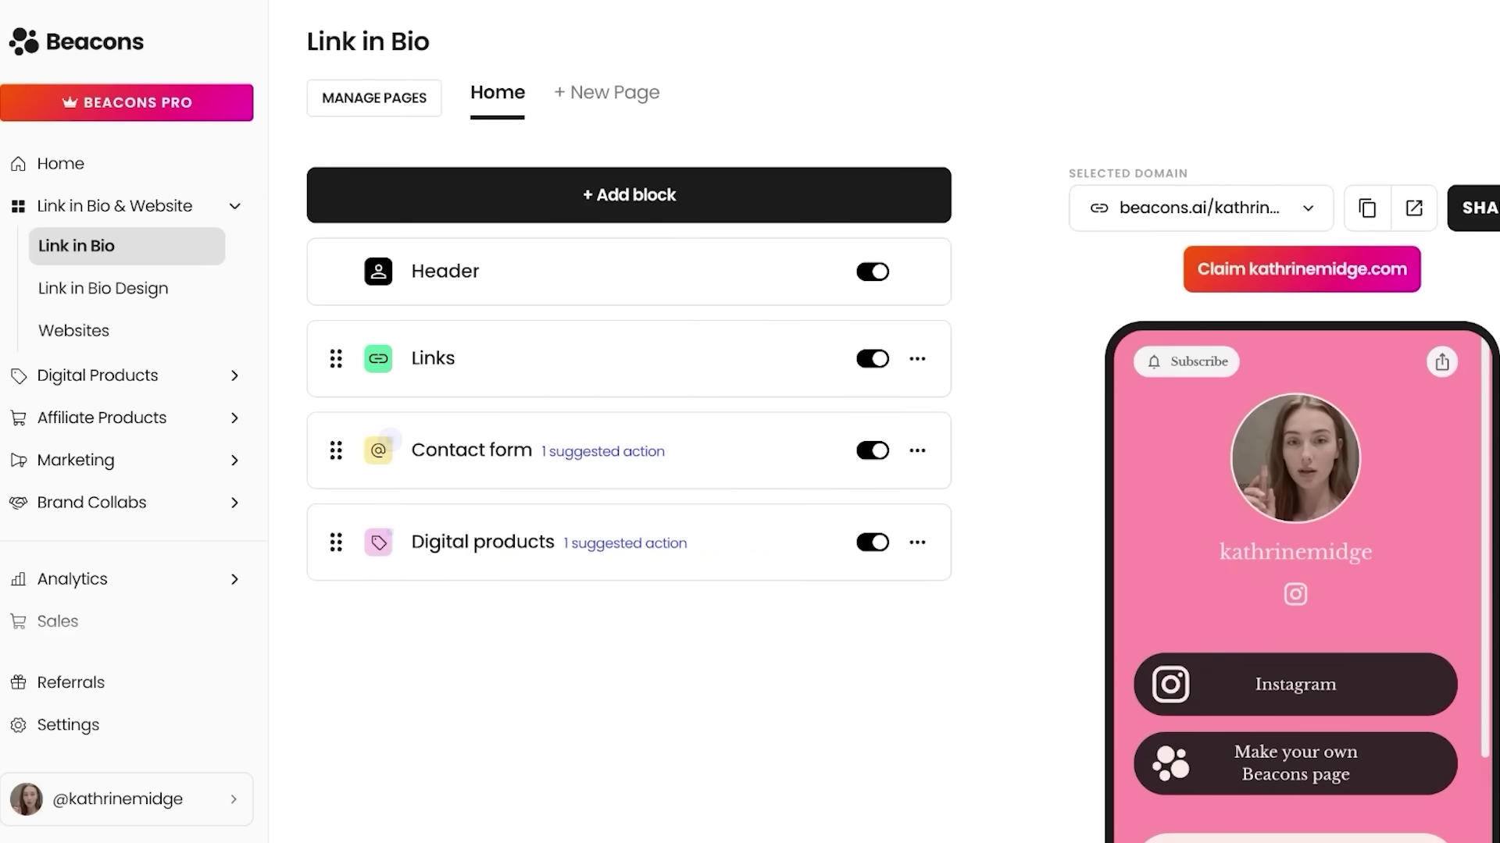
scroll(898, 422, down, 1)
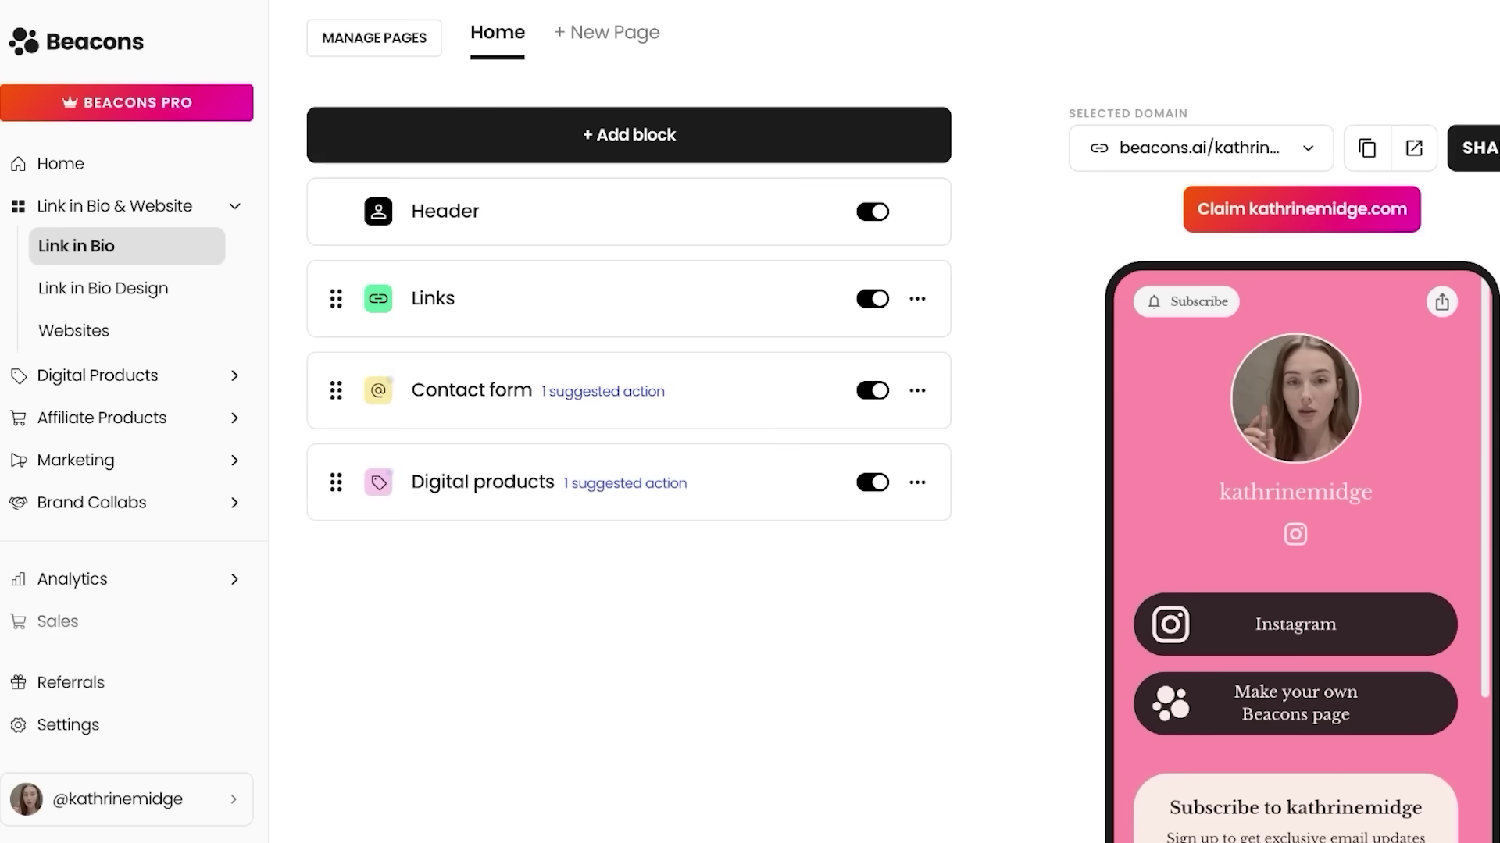
scroll(917, 391, down, 1)
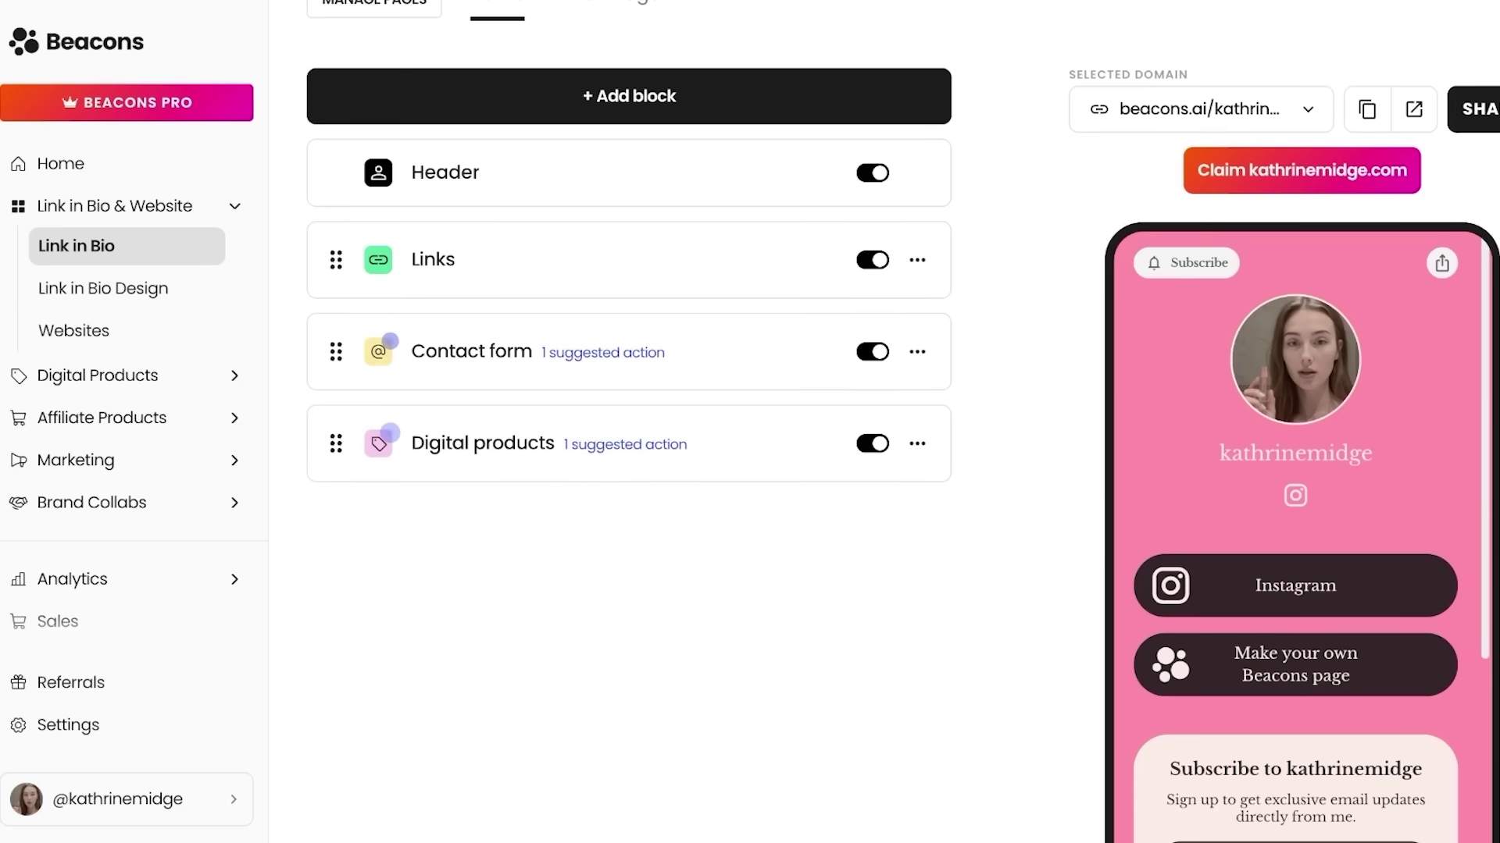
Delete the Contact form and Digital products blocks from the Link in Bio page.
click(917, 352)
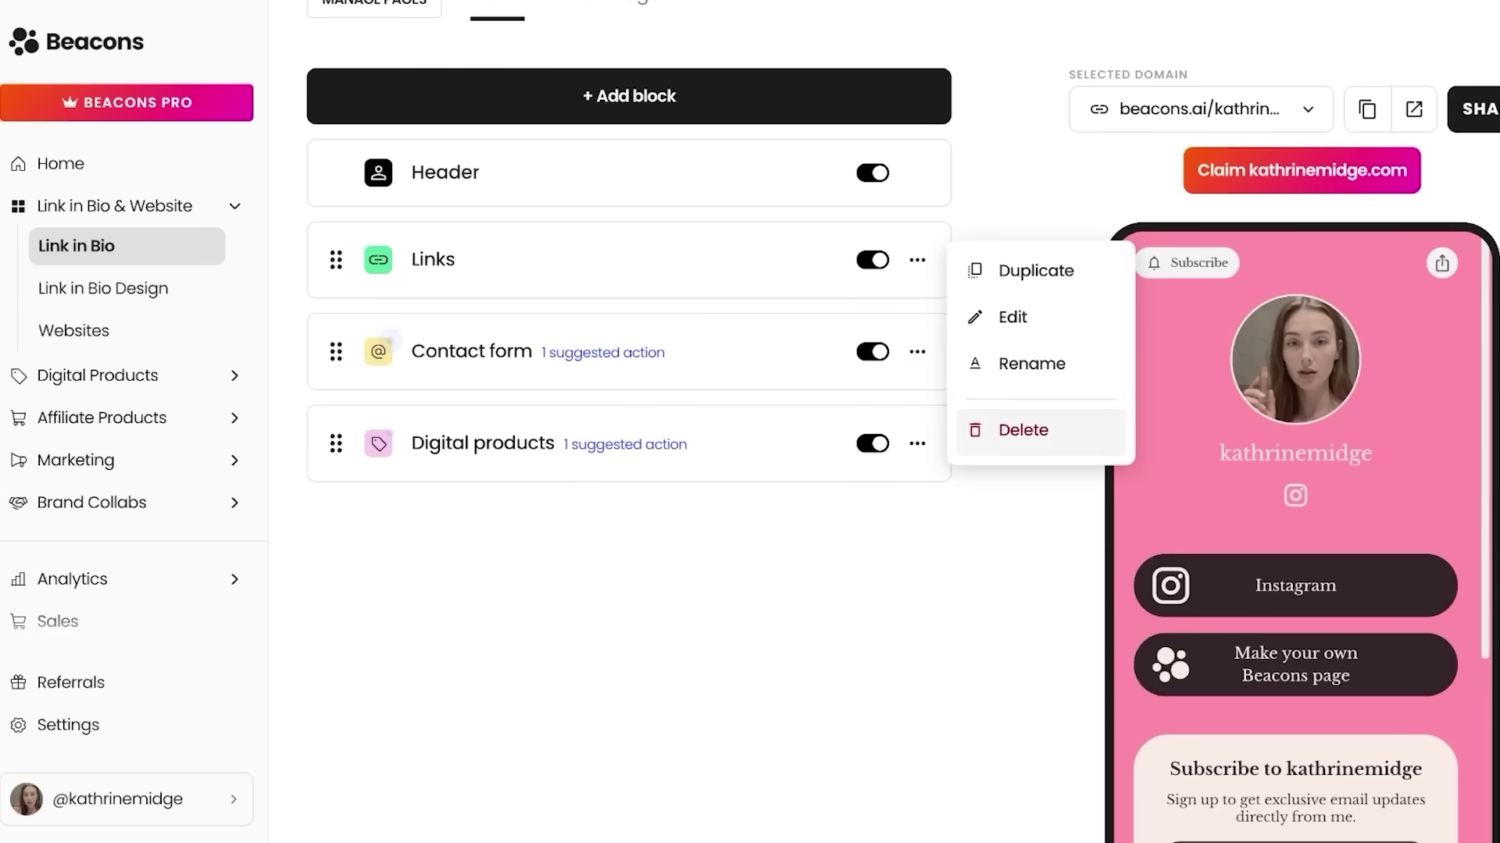
click(1015, 429)
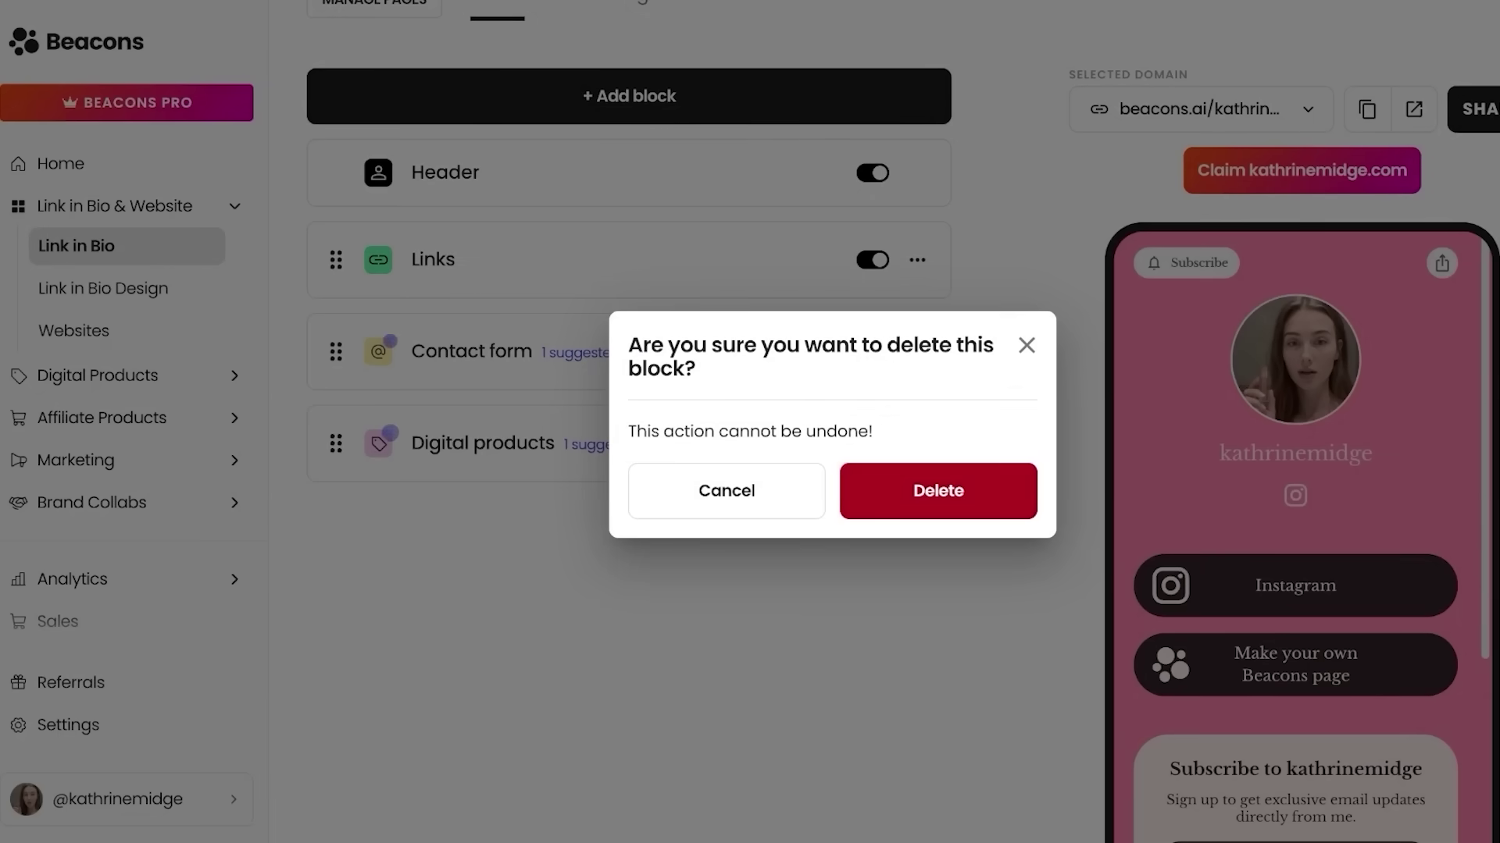
click(937, 491)
click(916, 352)
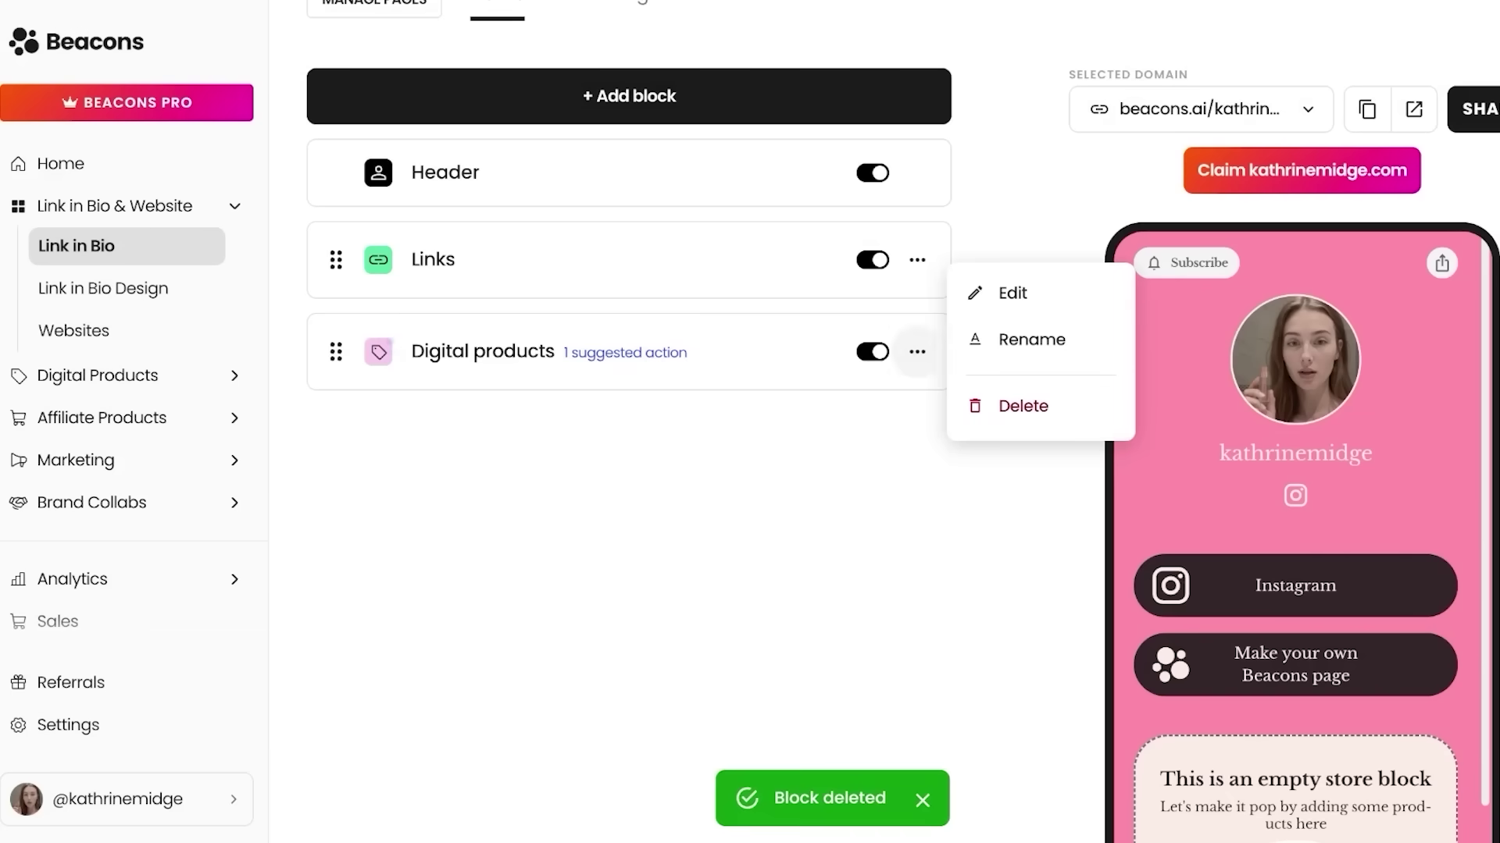
click(1023, 405)
click(938, 490)
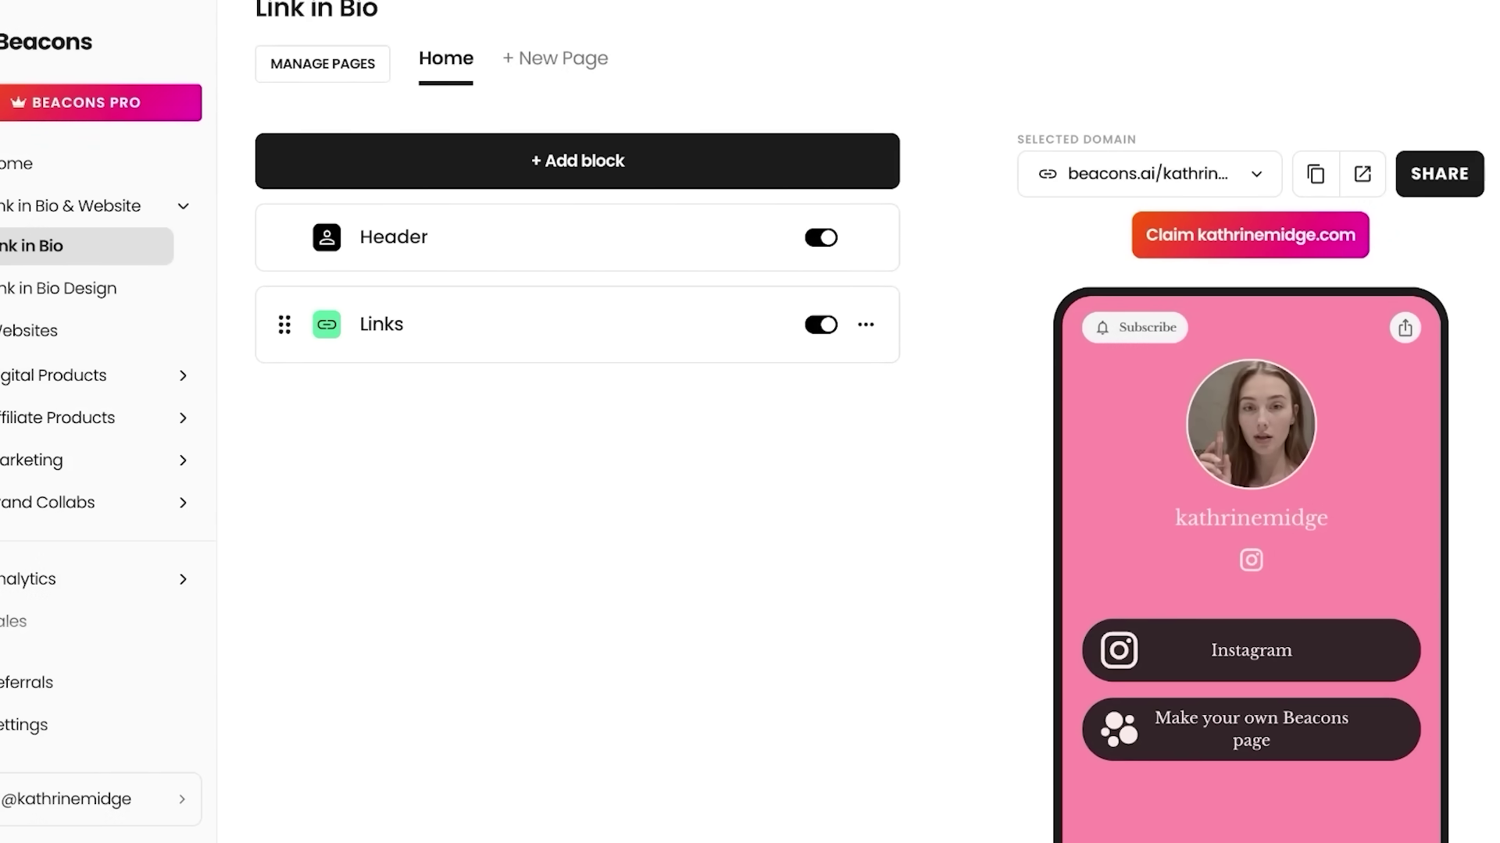
Open the Digital Products section and get started with making the link in bio shoppable.
scroll(858, 421, up, 1)
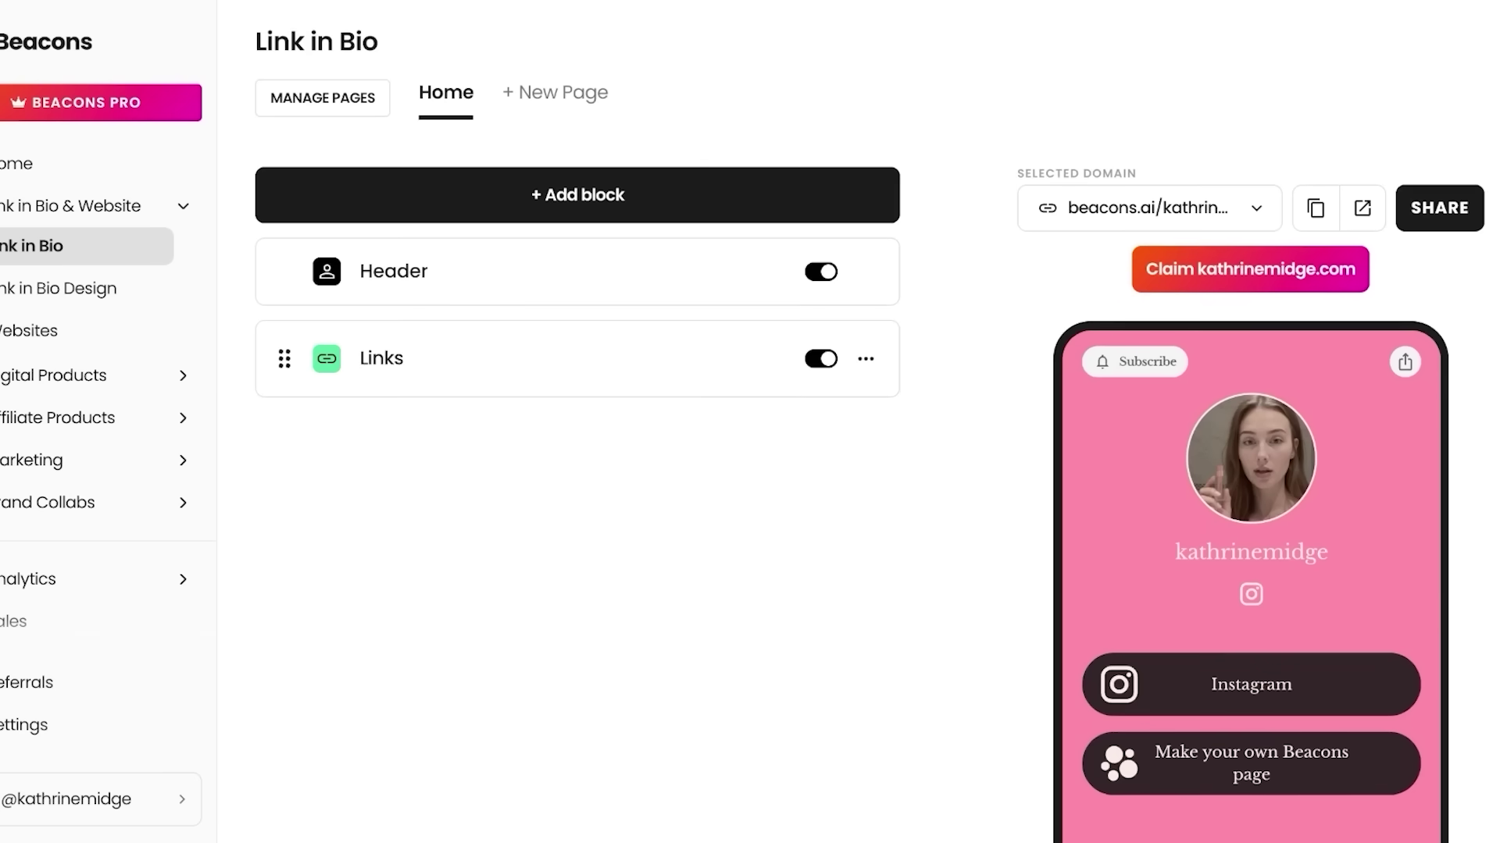
click(183, 376)
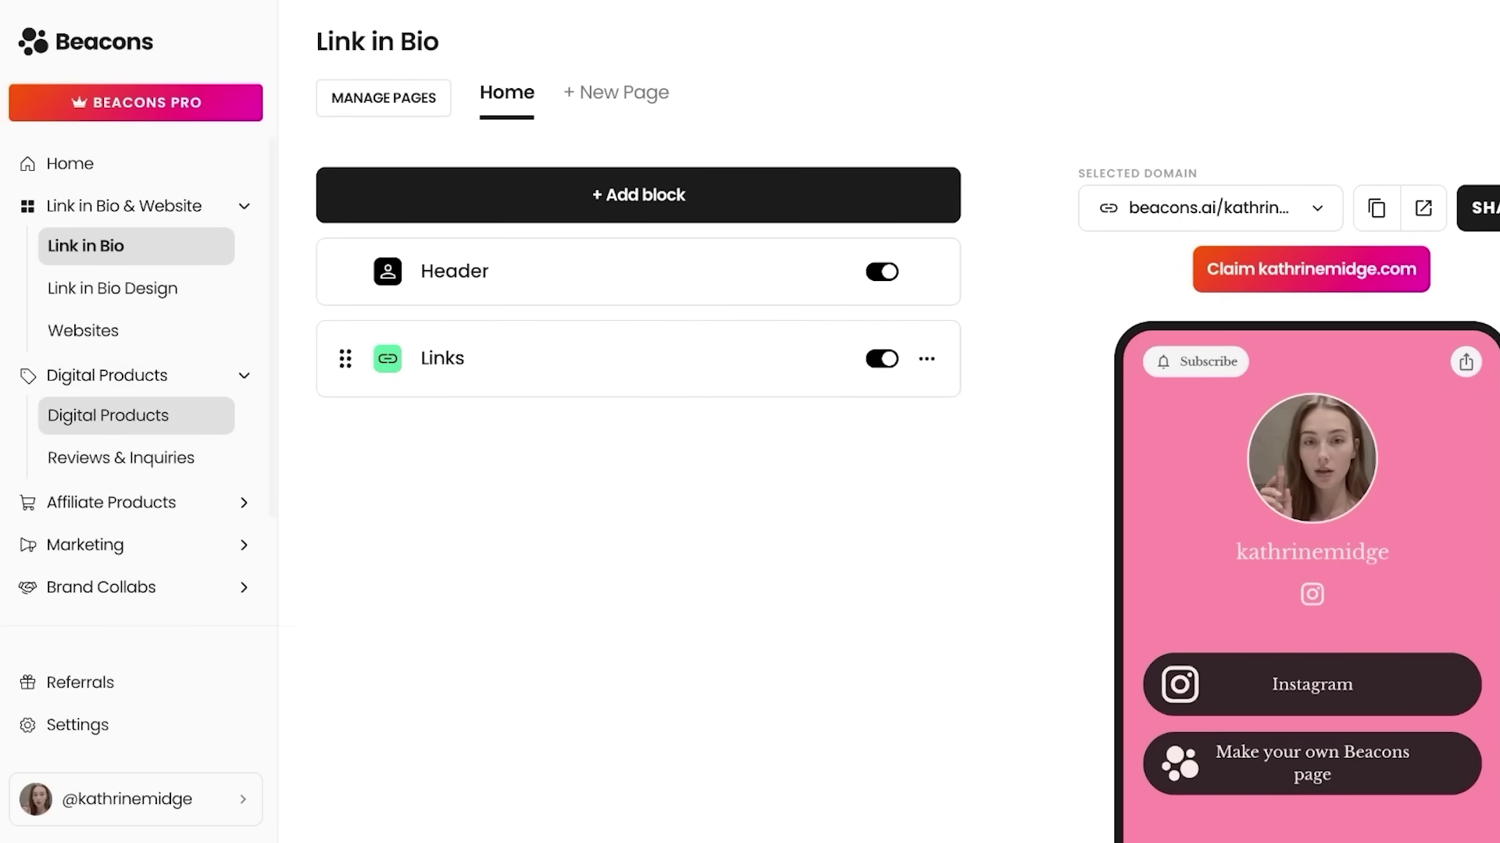
click(108, 415)
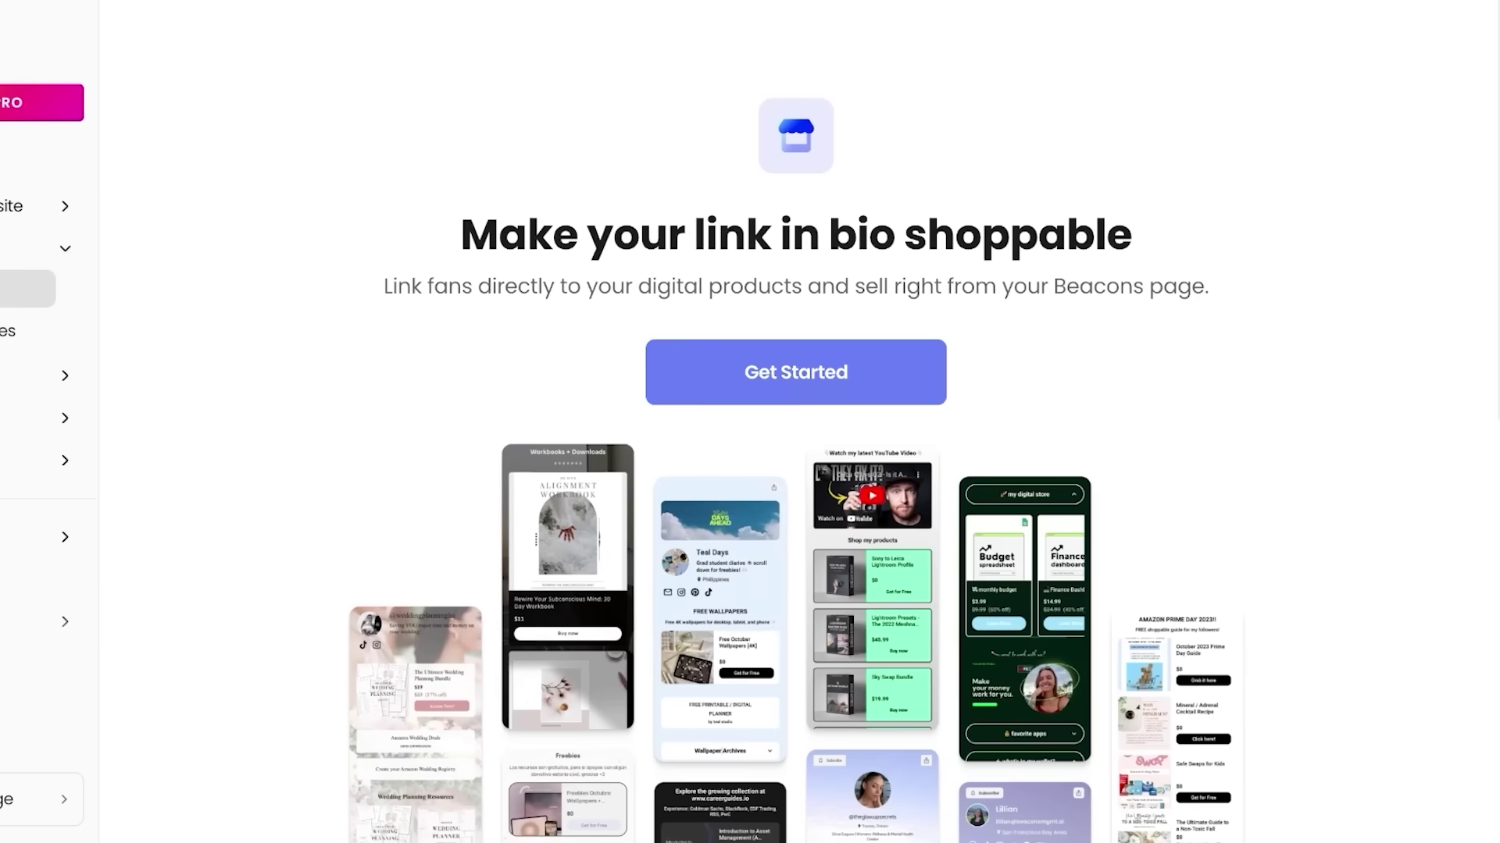
click(855, 380)
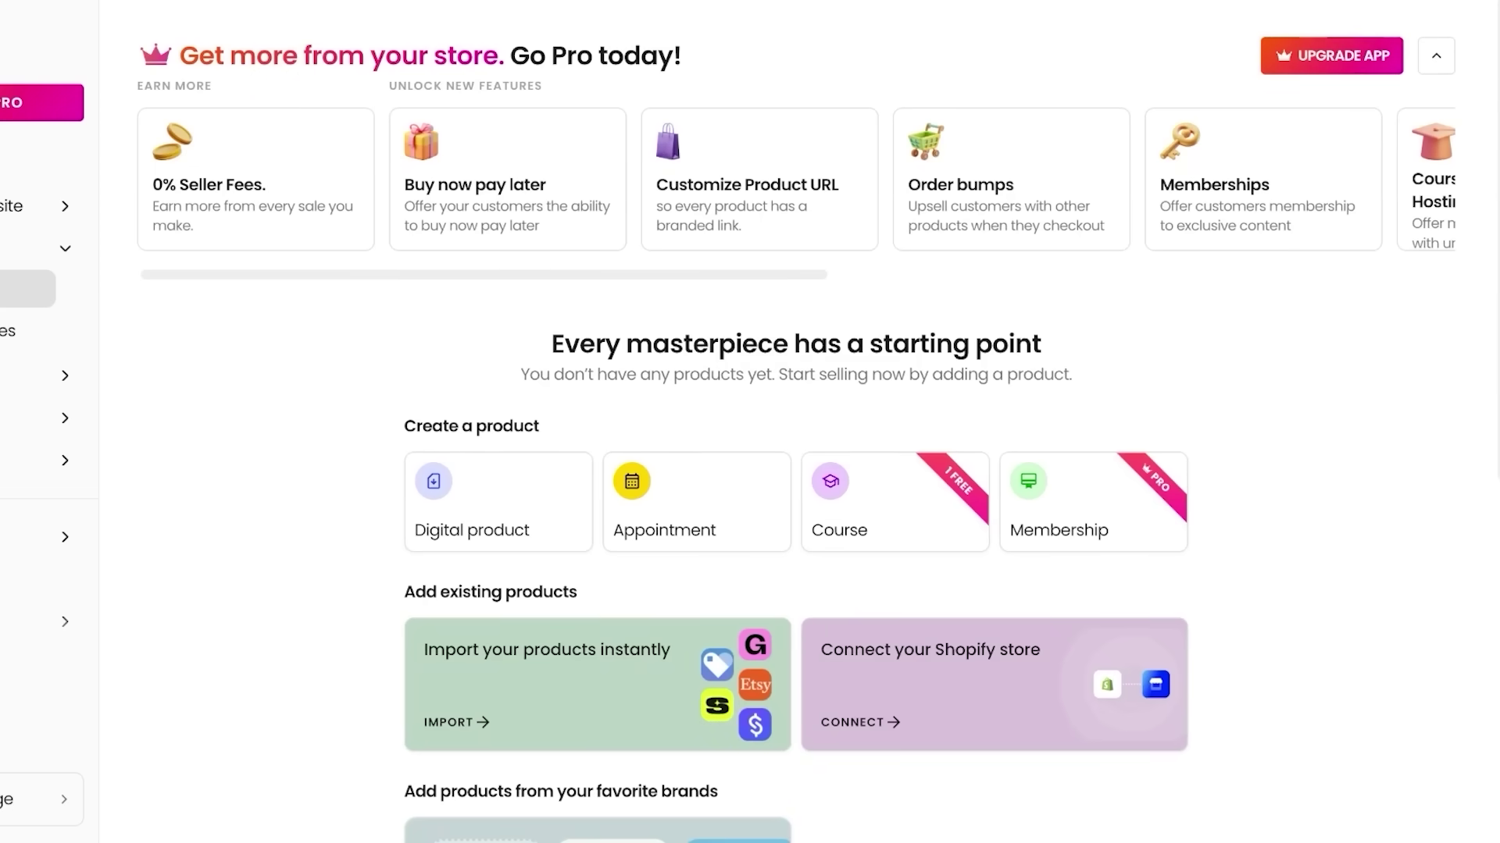
Look over the store's product creation and import options and create a new digital product.
scroll(795, 434, down, 3)
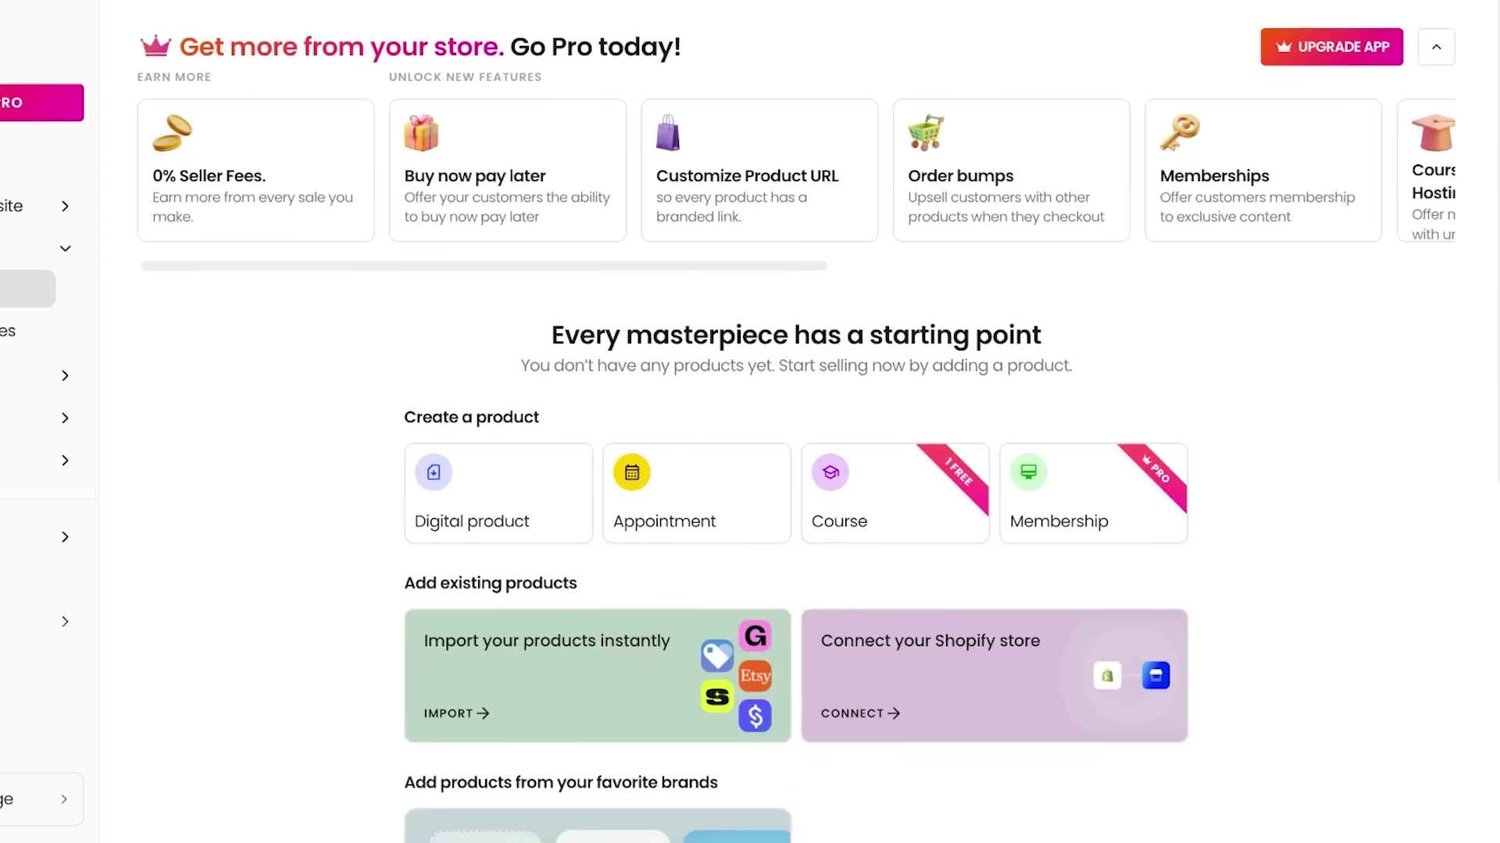
scroll(795, 435, up, 3)
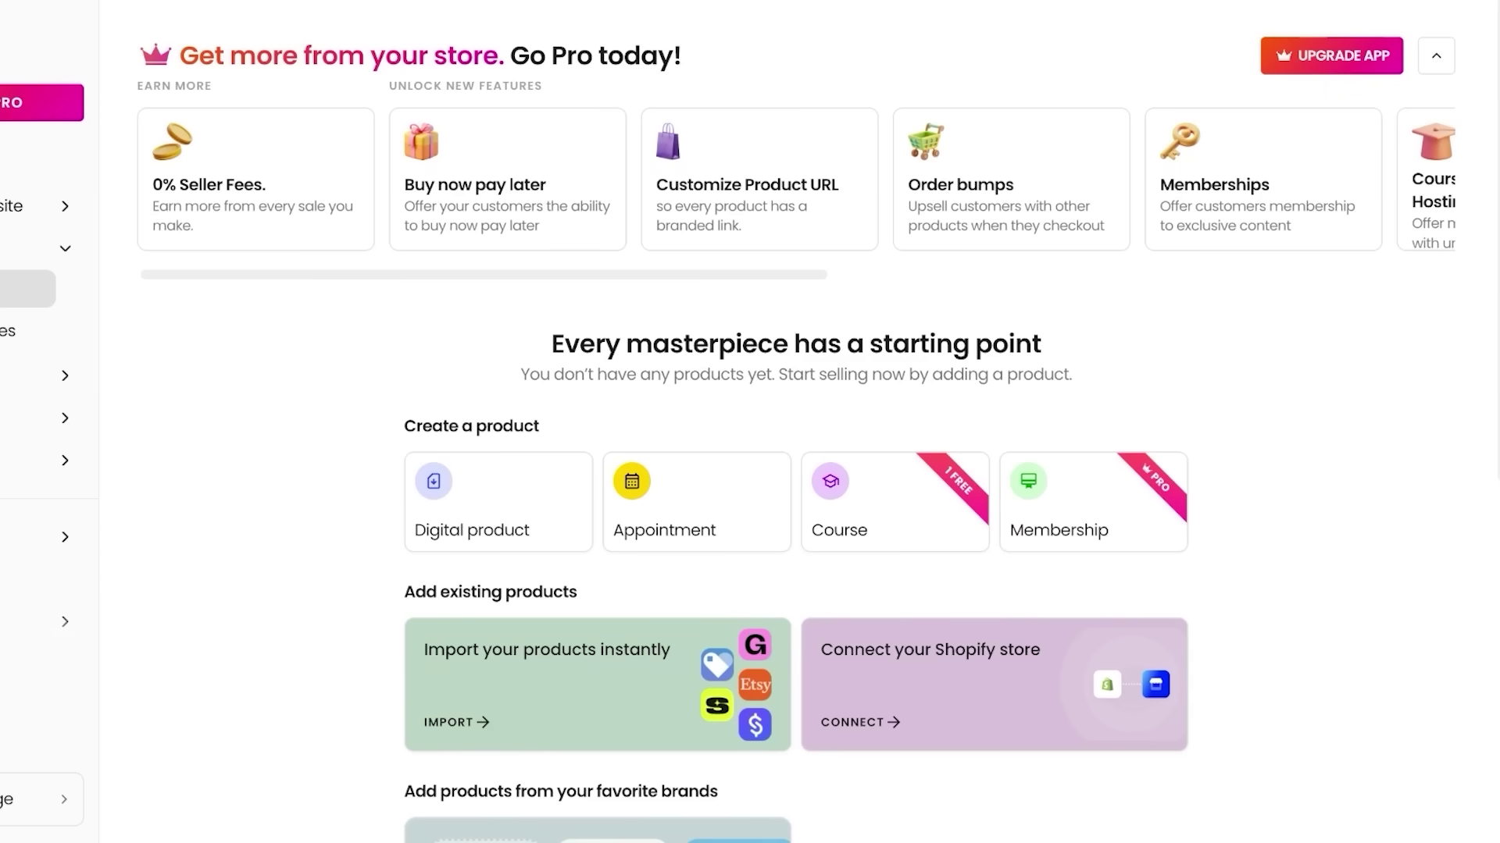
scroll(795, 469, down, 2)
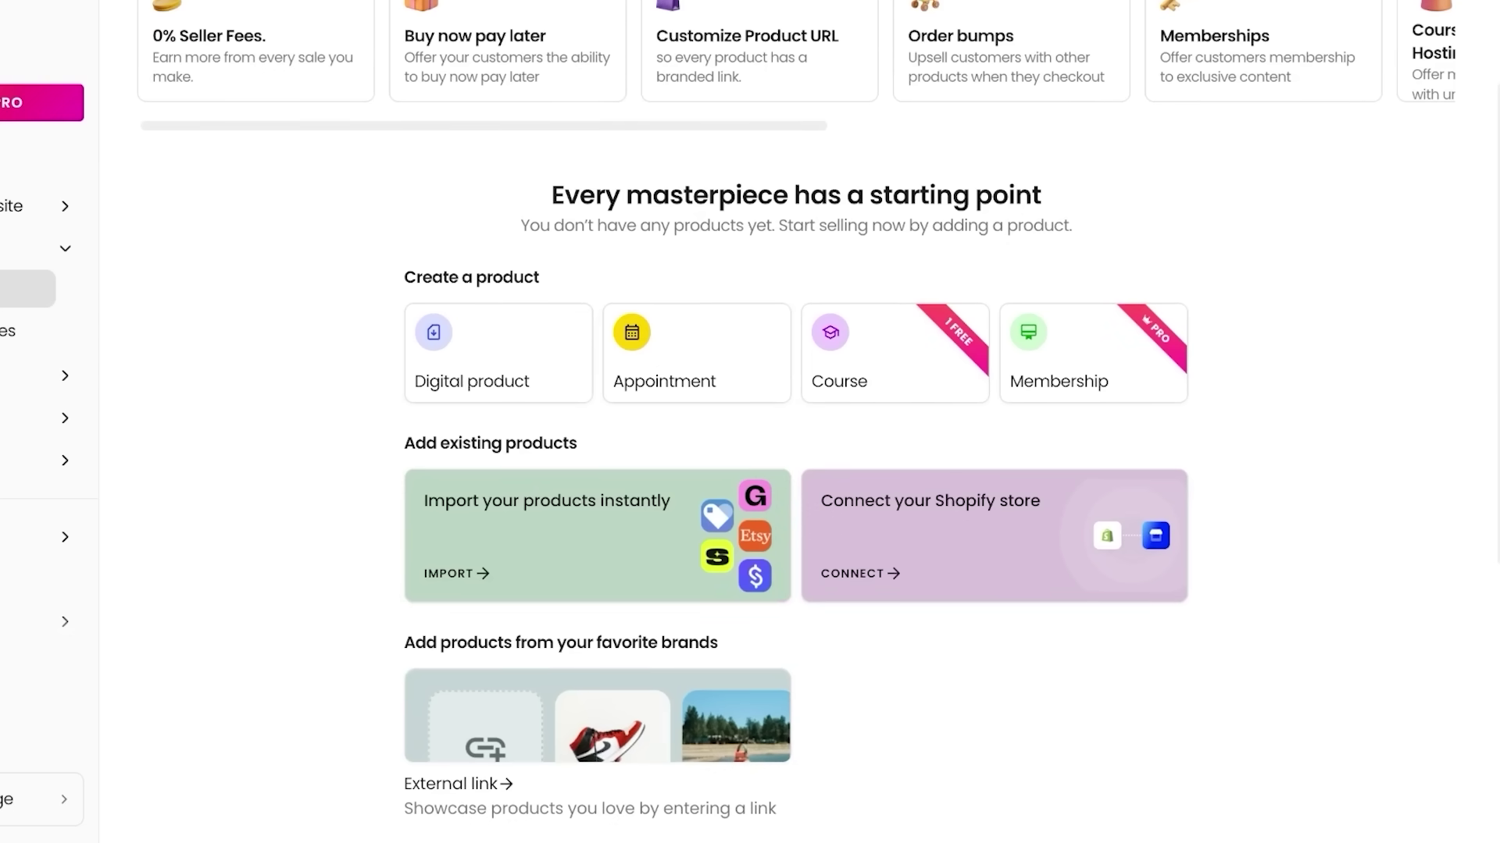
scroll(795, 468, up, 2)
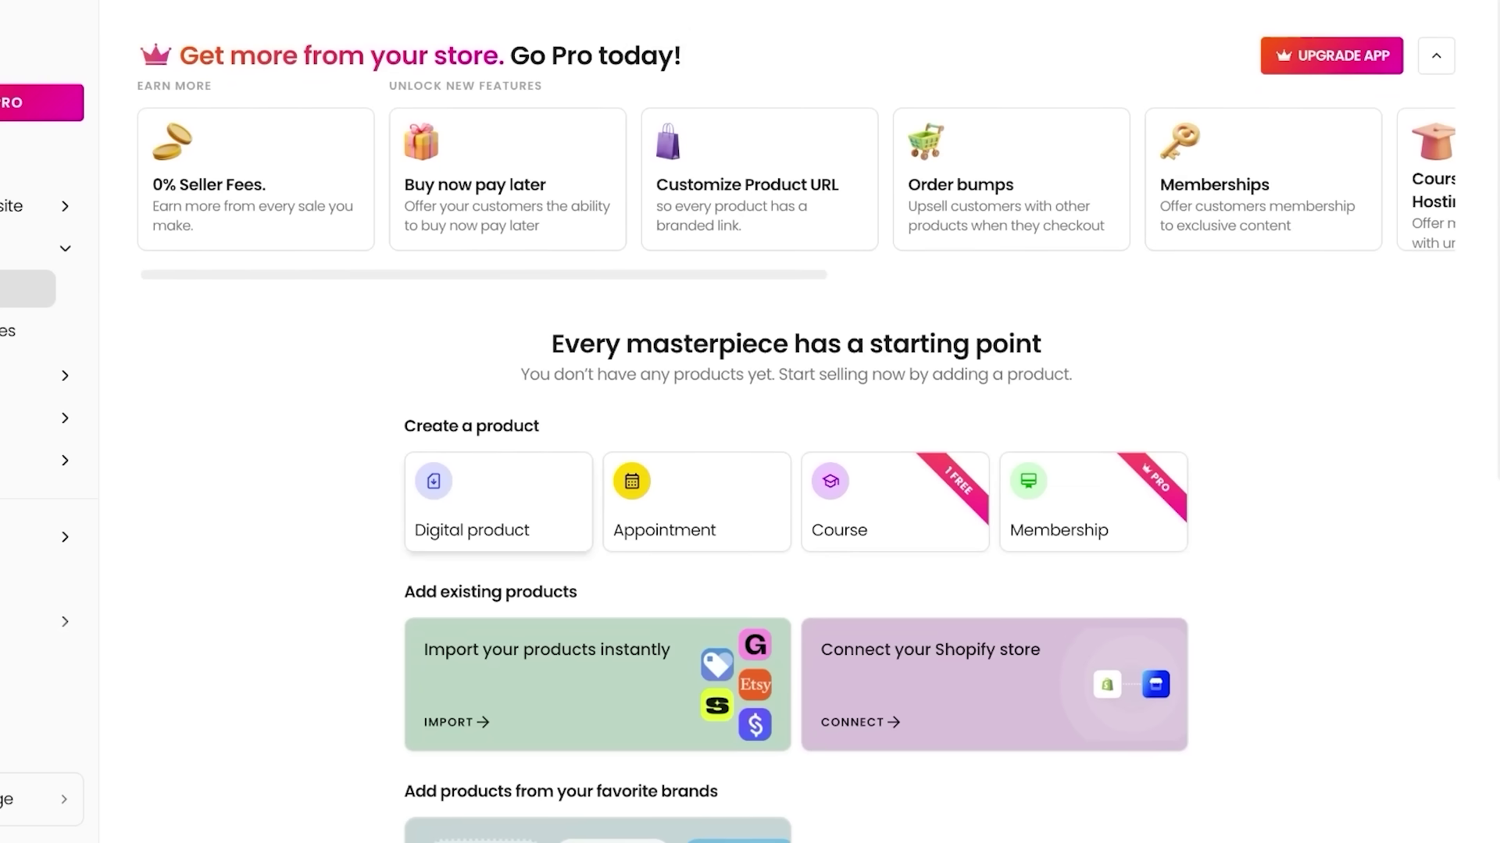
click(498, 502)
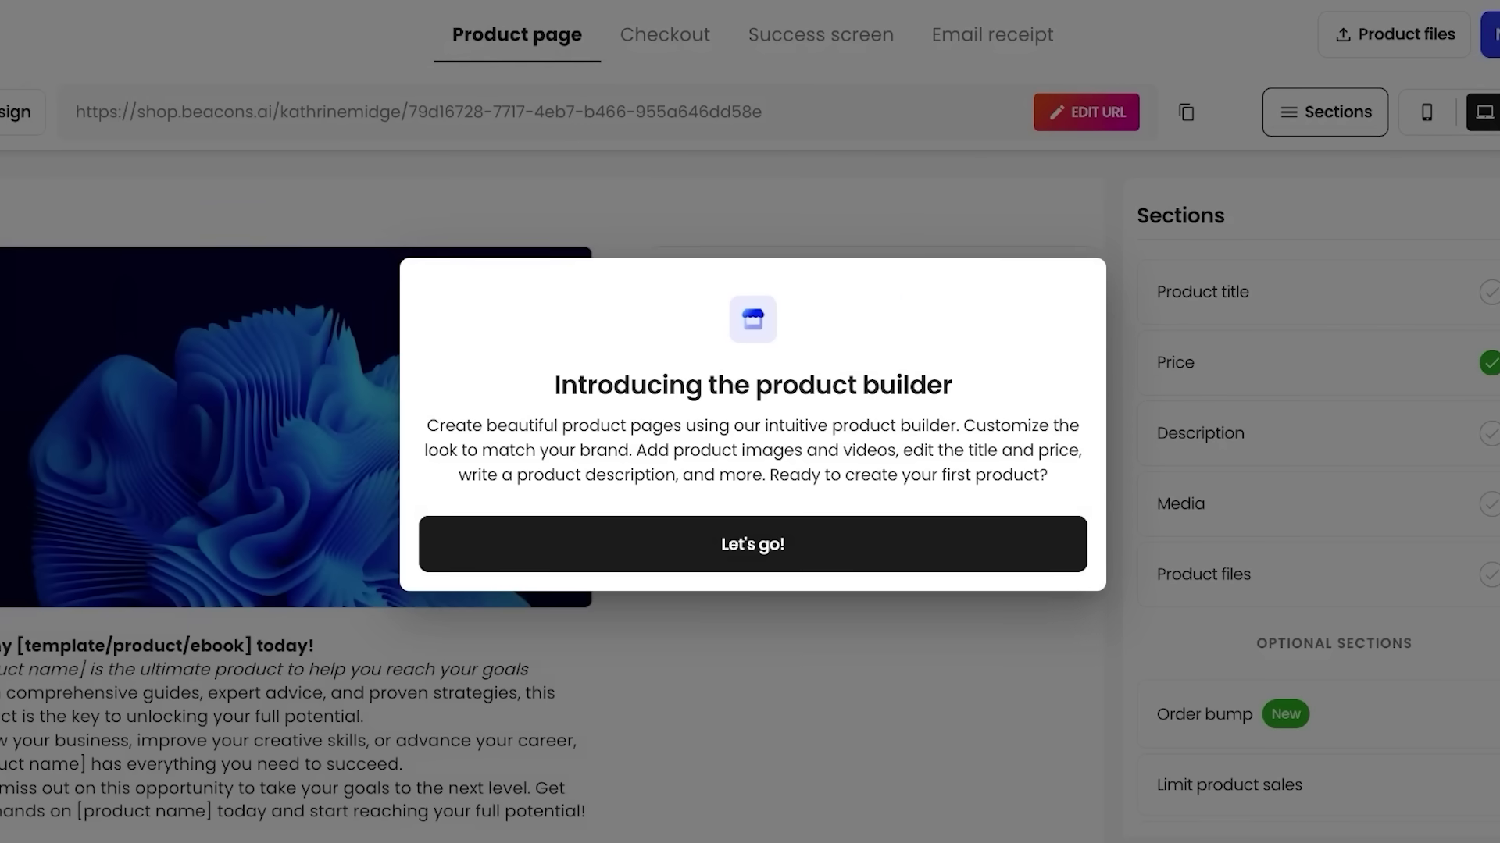
Enter the product builder and go through its introductory tour to the final tip.
click(630, 527)
click(1229, 309)
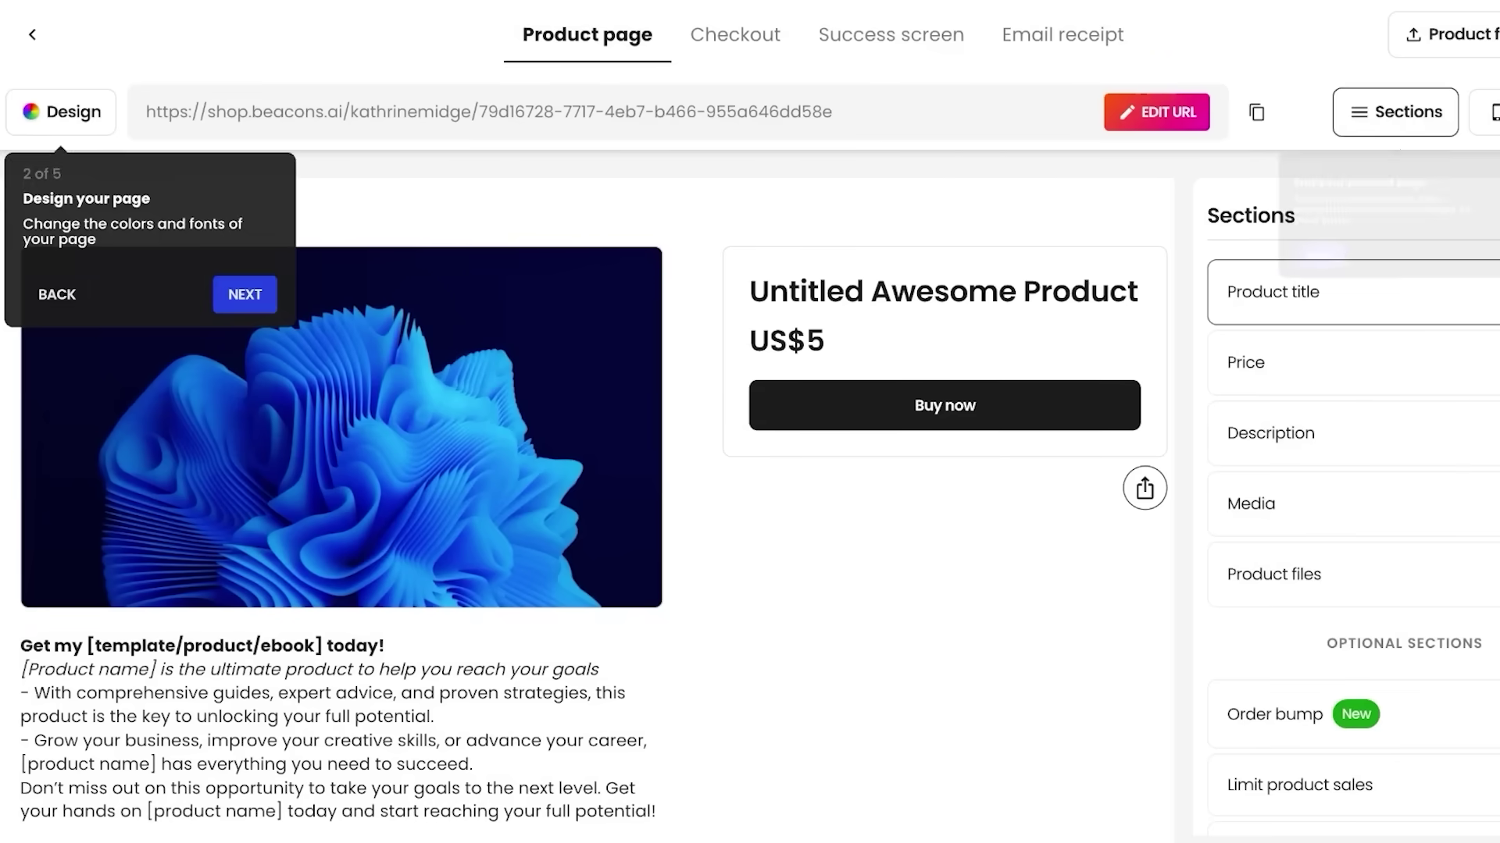
click(244, 295)
click(1499, 216)
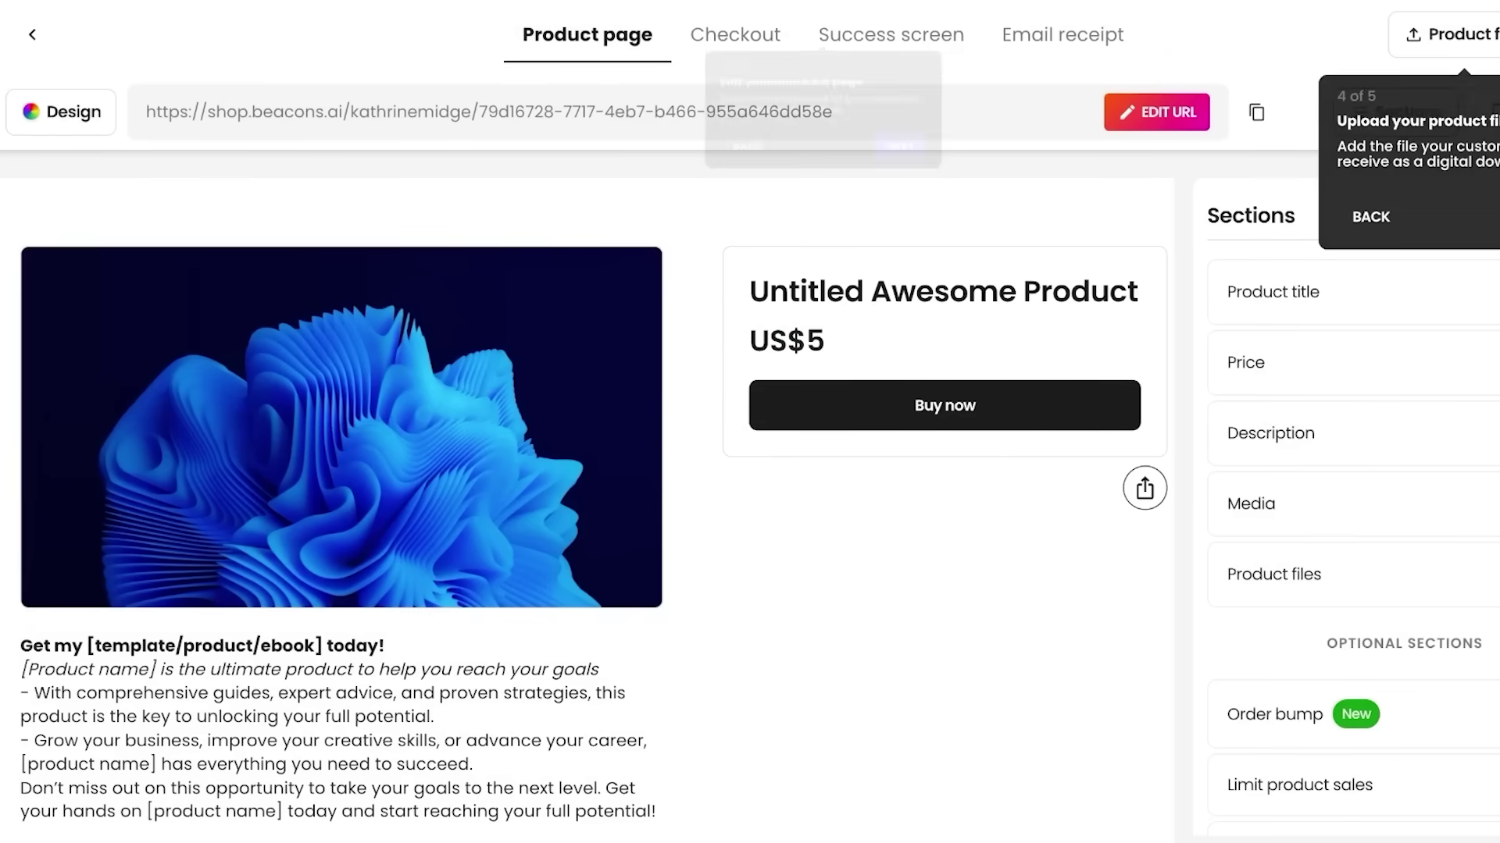
click(918, 193)
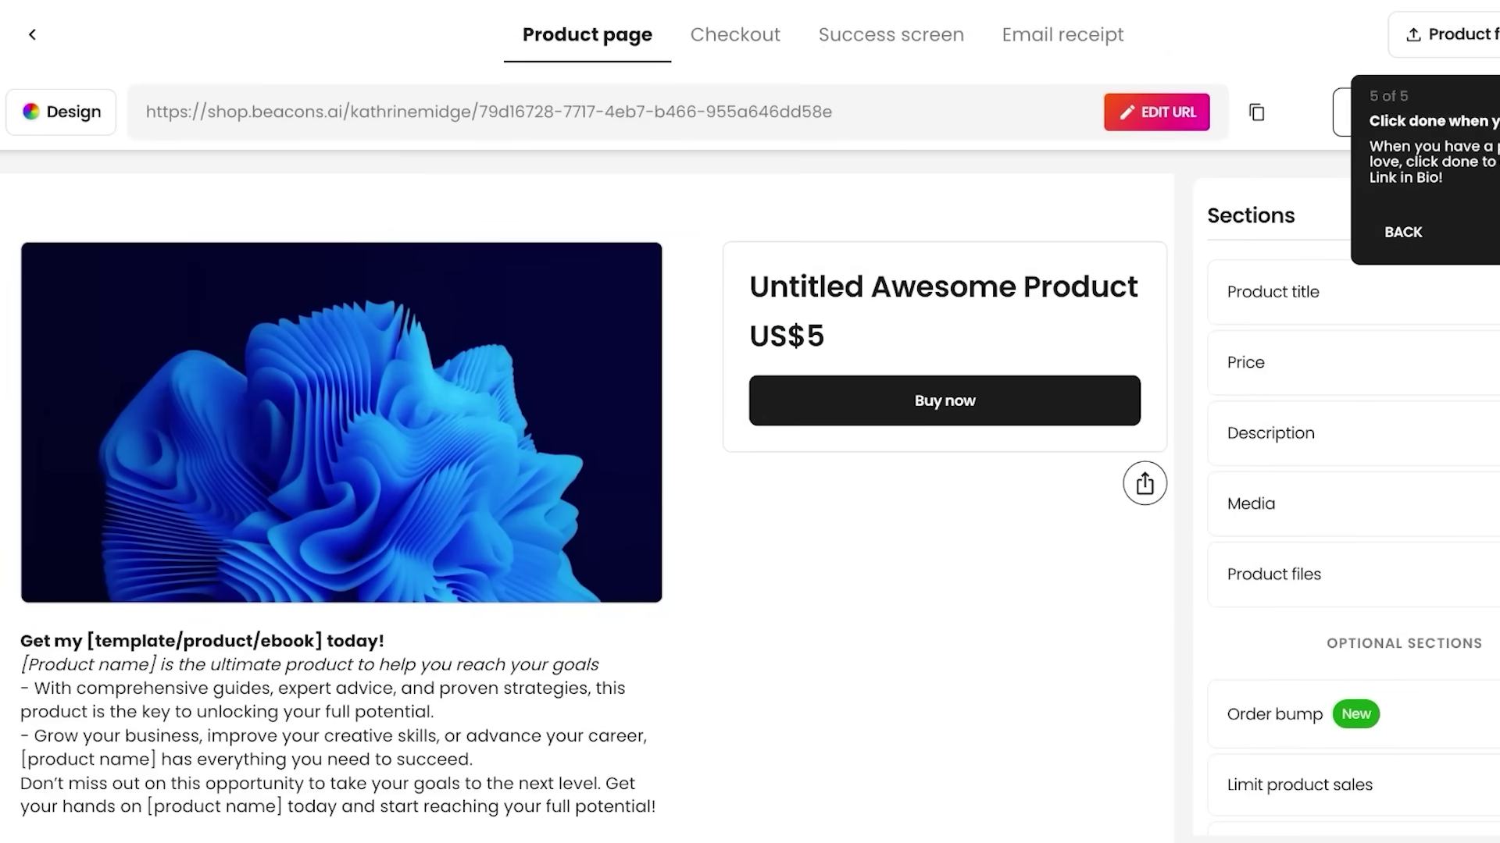
Set the product title to "Wedding Cheat Sheet" and return to the product sections.
scroll(585, 492, down, 5)
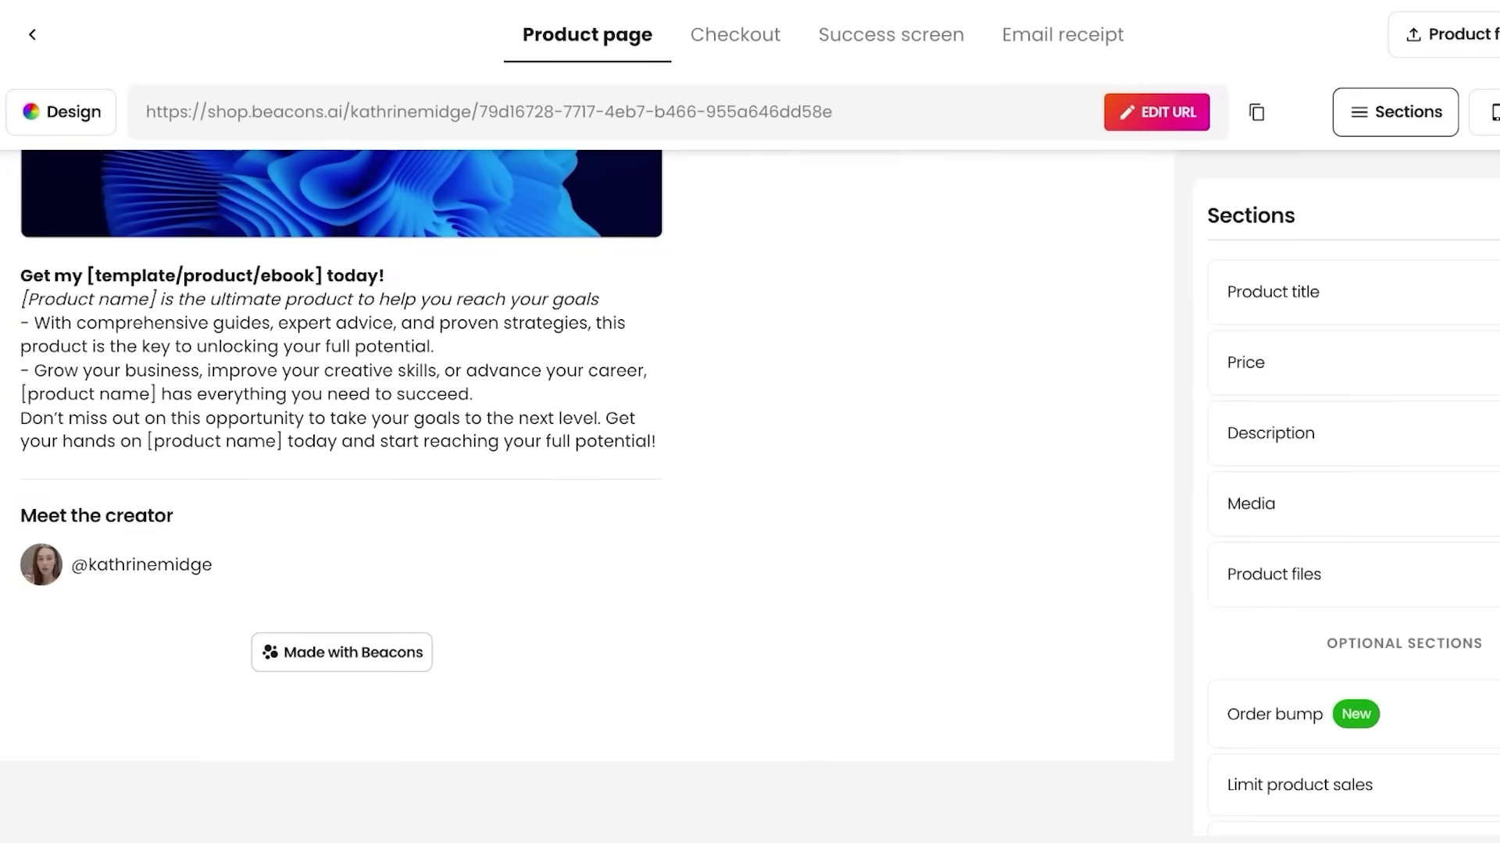
scroll(594, 492, up, 5)
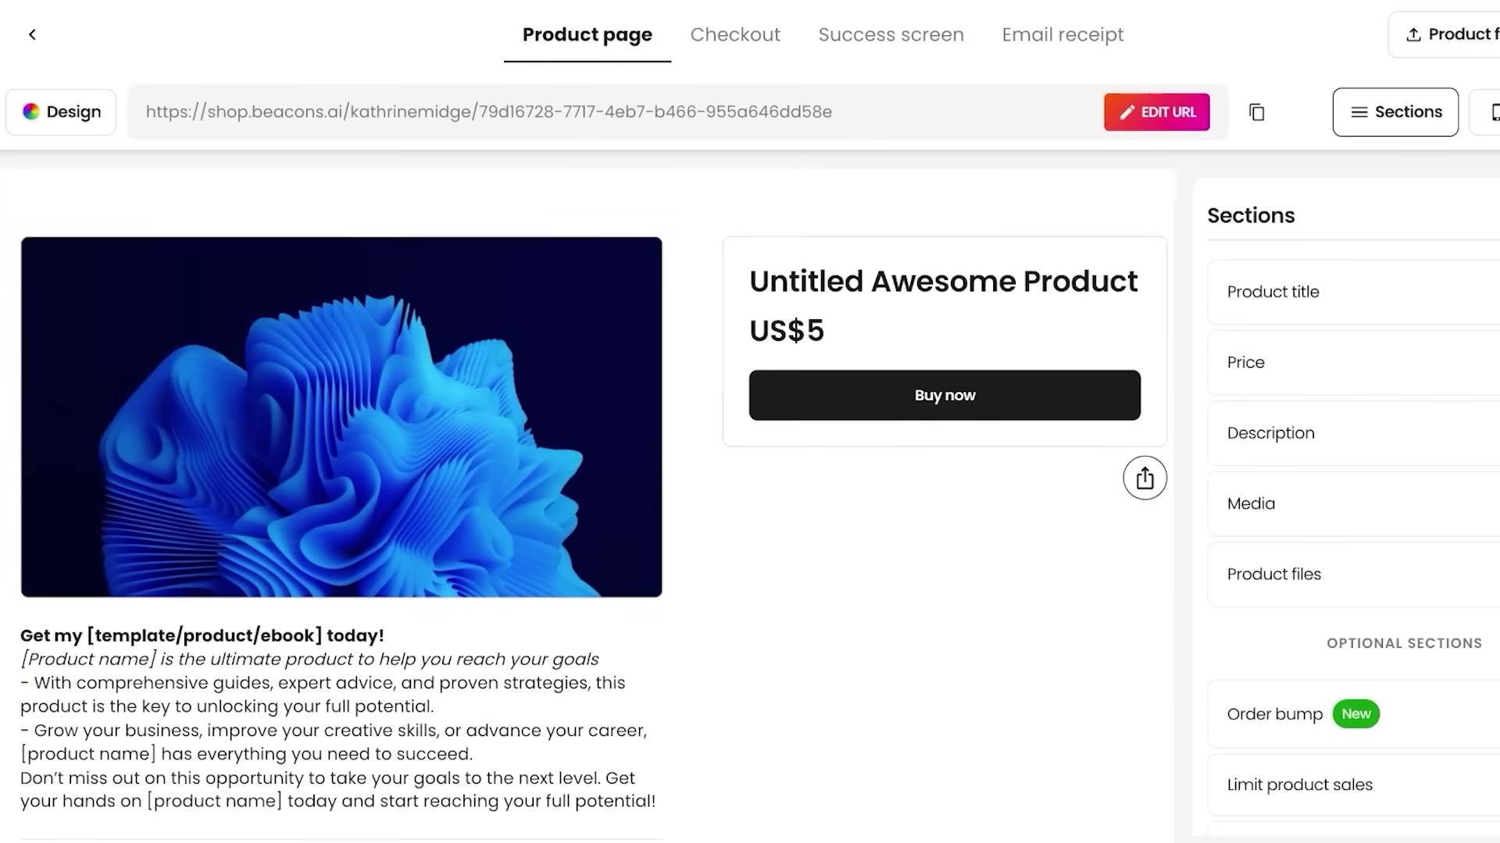
click(1228, 291)
triple_click(1189, 329)
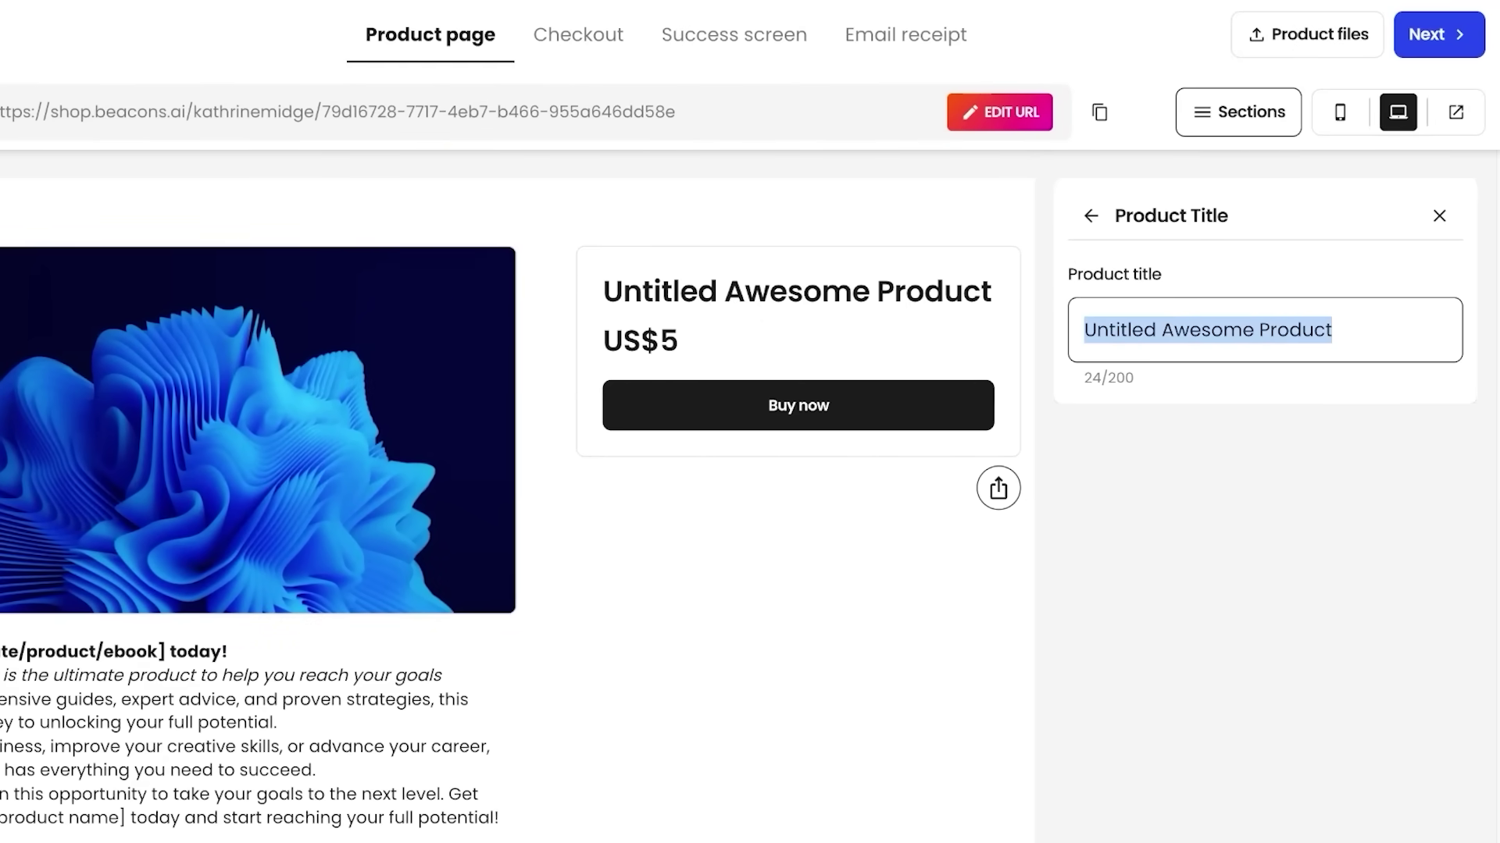
text(S)
key(BackSpace)
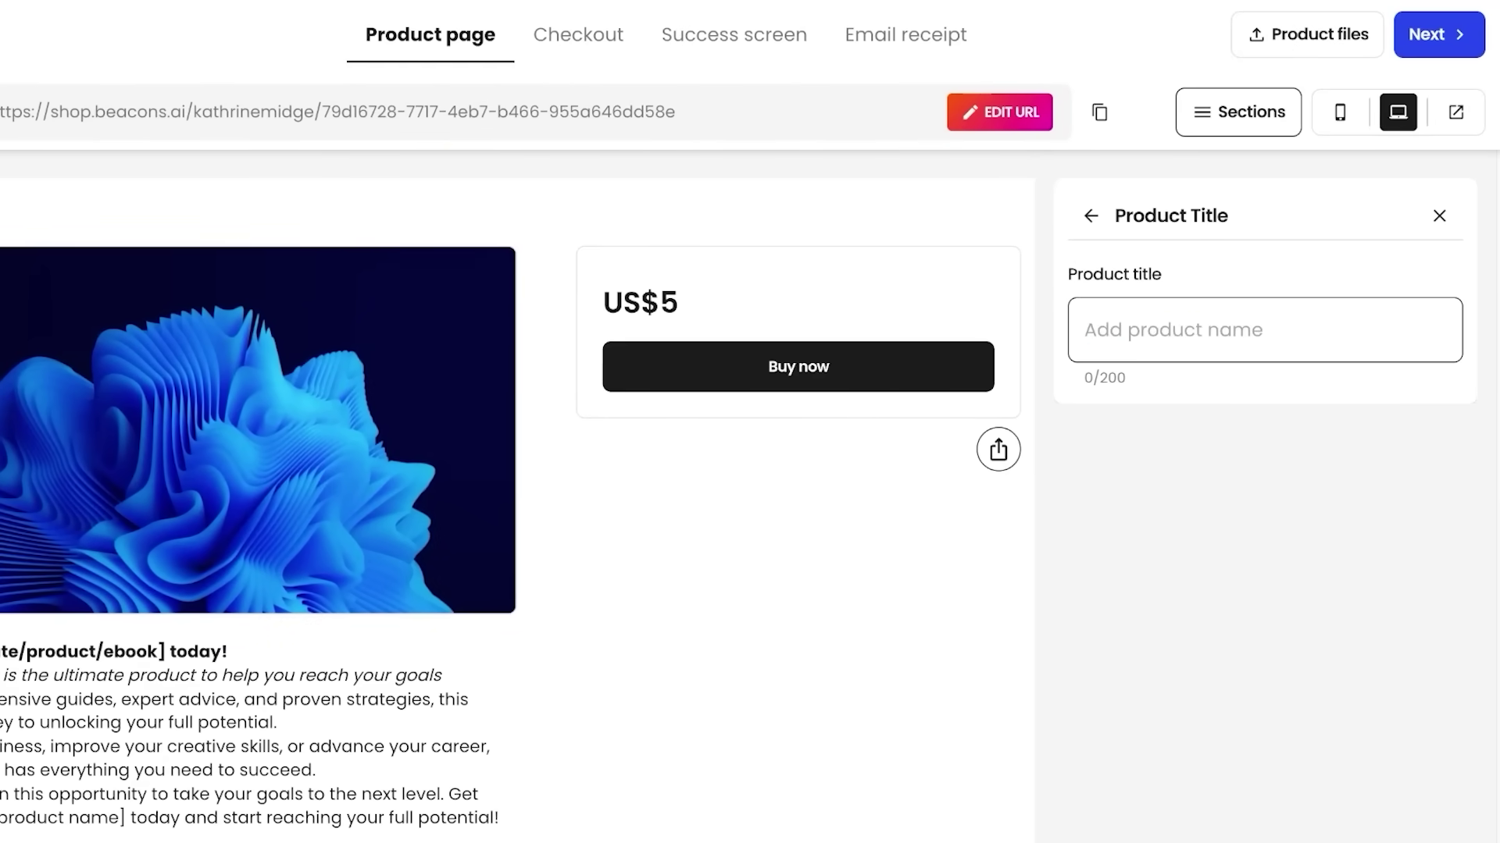
text(cheap)
key(BackSpace)
key(BackSpace)
key(BackSpace)
key(BackSpace)
key(BackSpace)
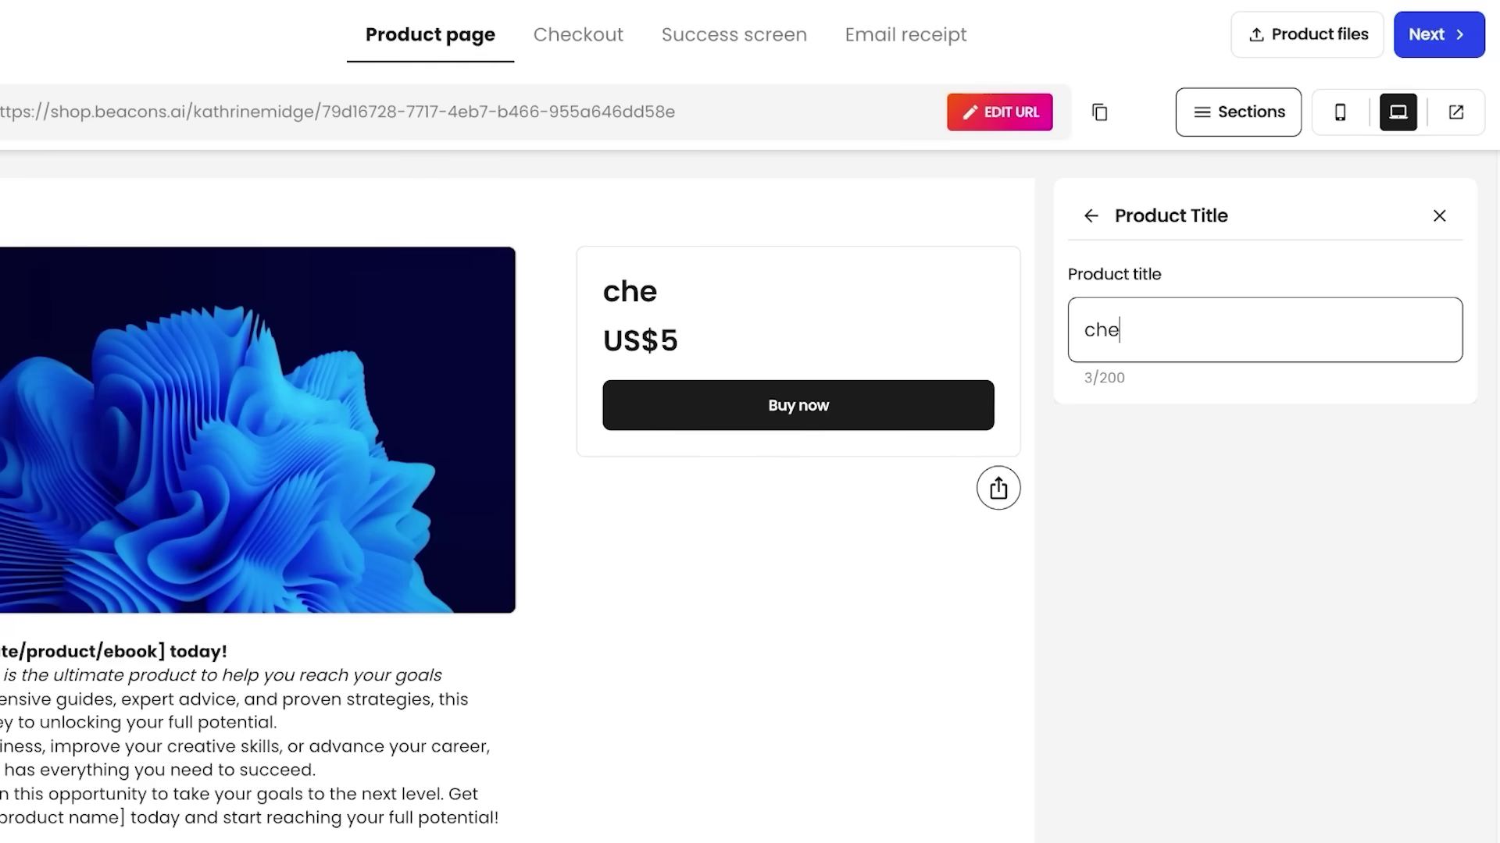
text(Wedding Cheat Sheet)
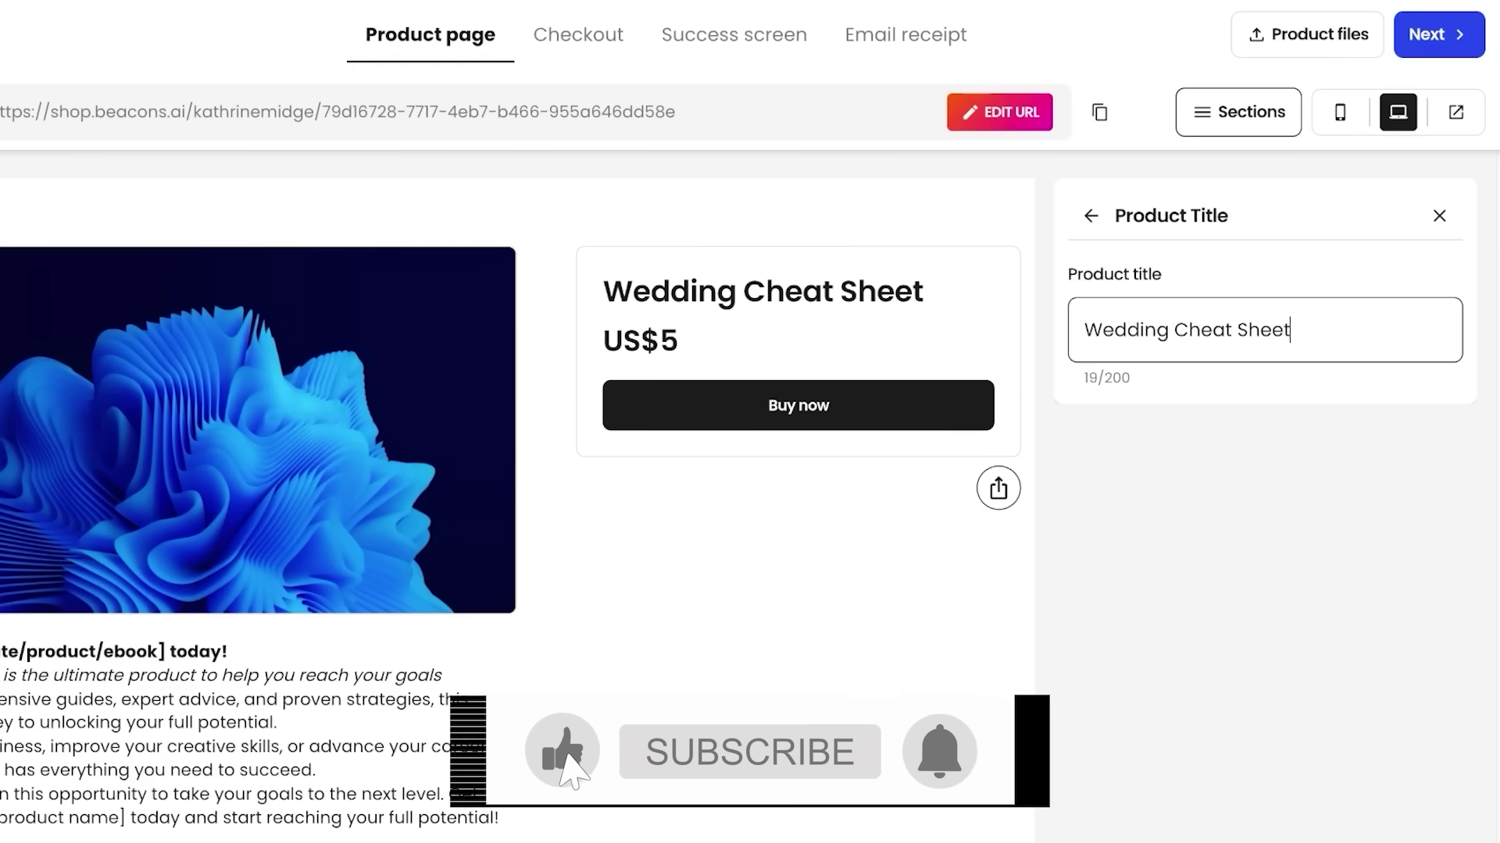
click(1091, 215)
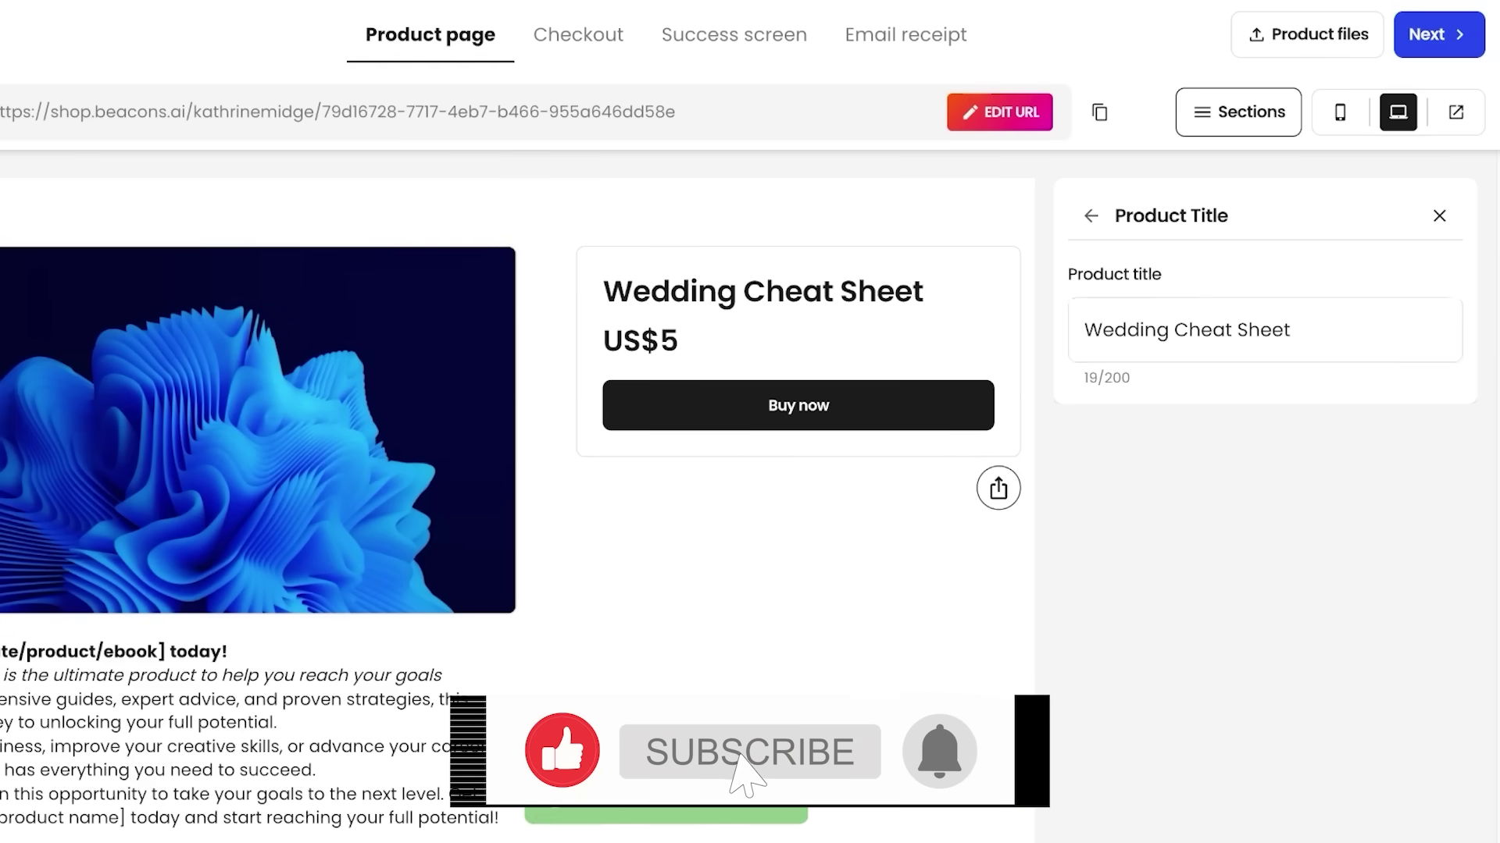
Open the product's price section and compare the pay-what-you-want, free, on-sale and set-price modes.
click(1172, 362)
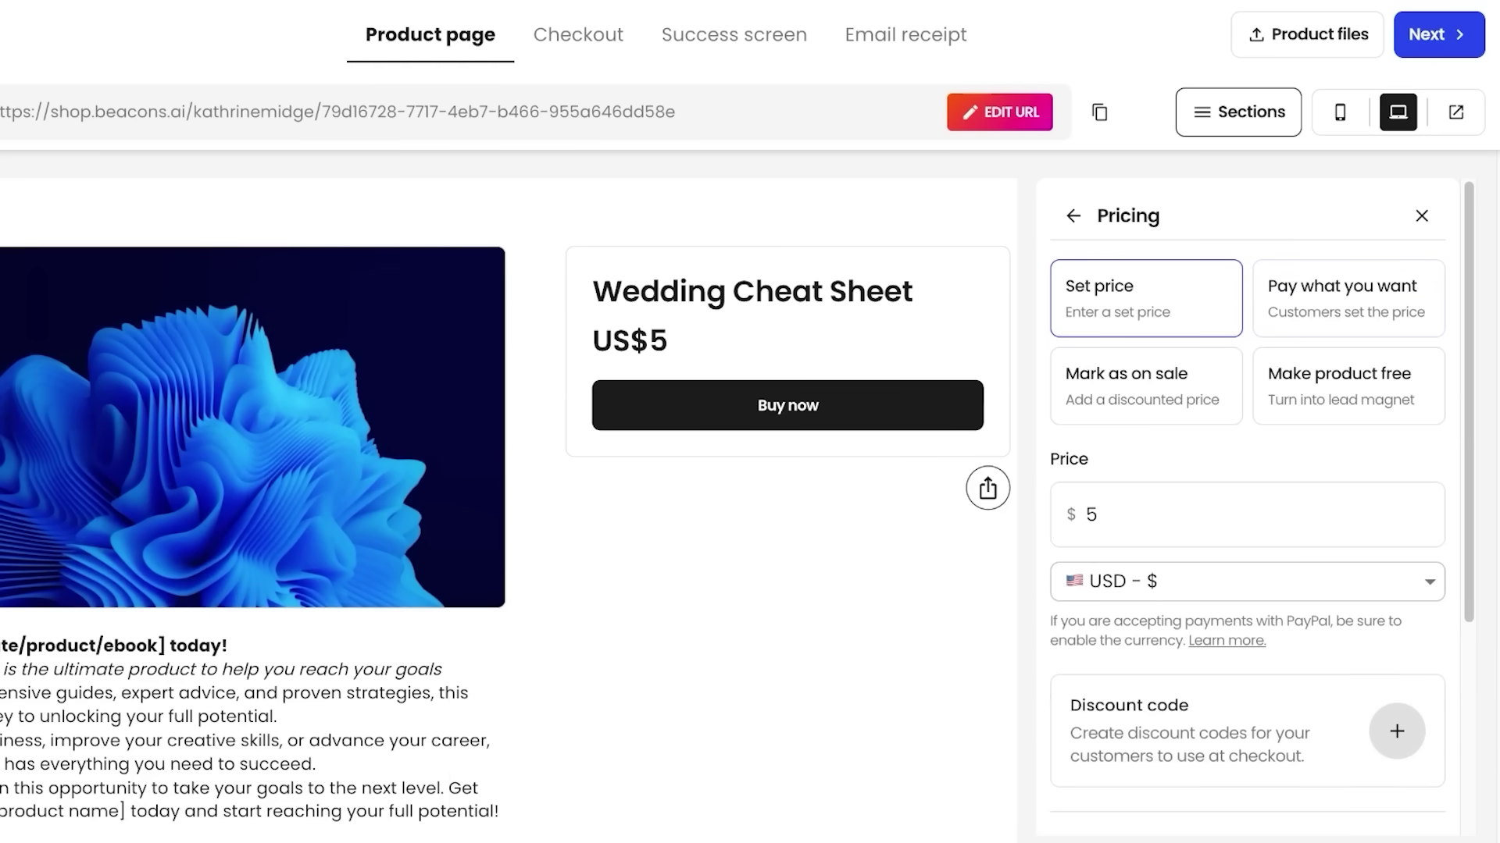
click(1348, 298)
click(1348, 386)
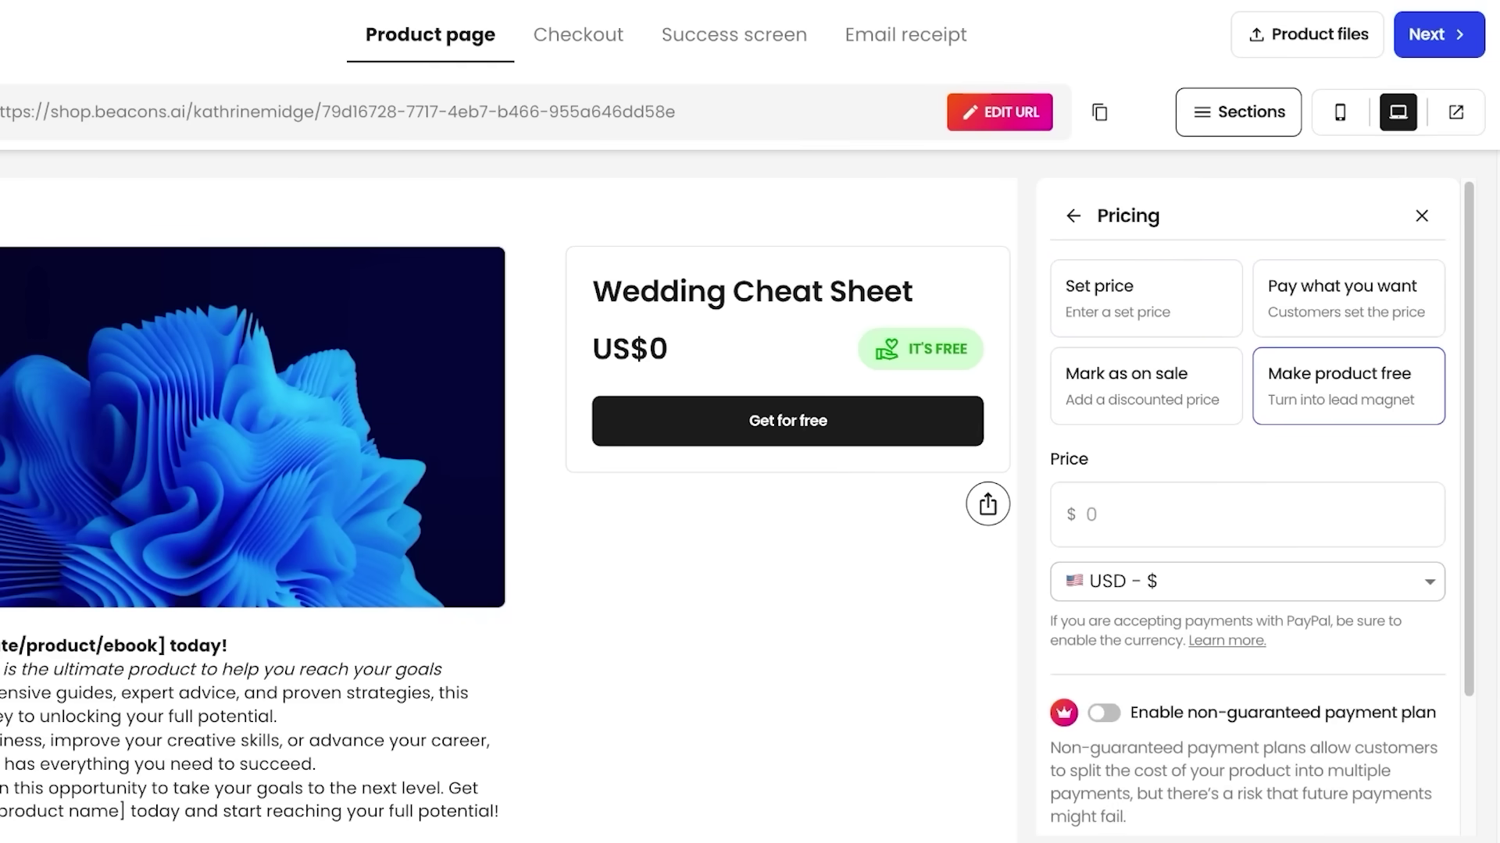
click(1146, 385)
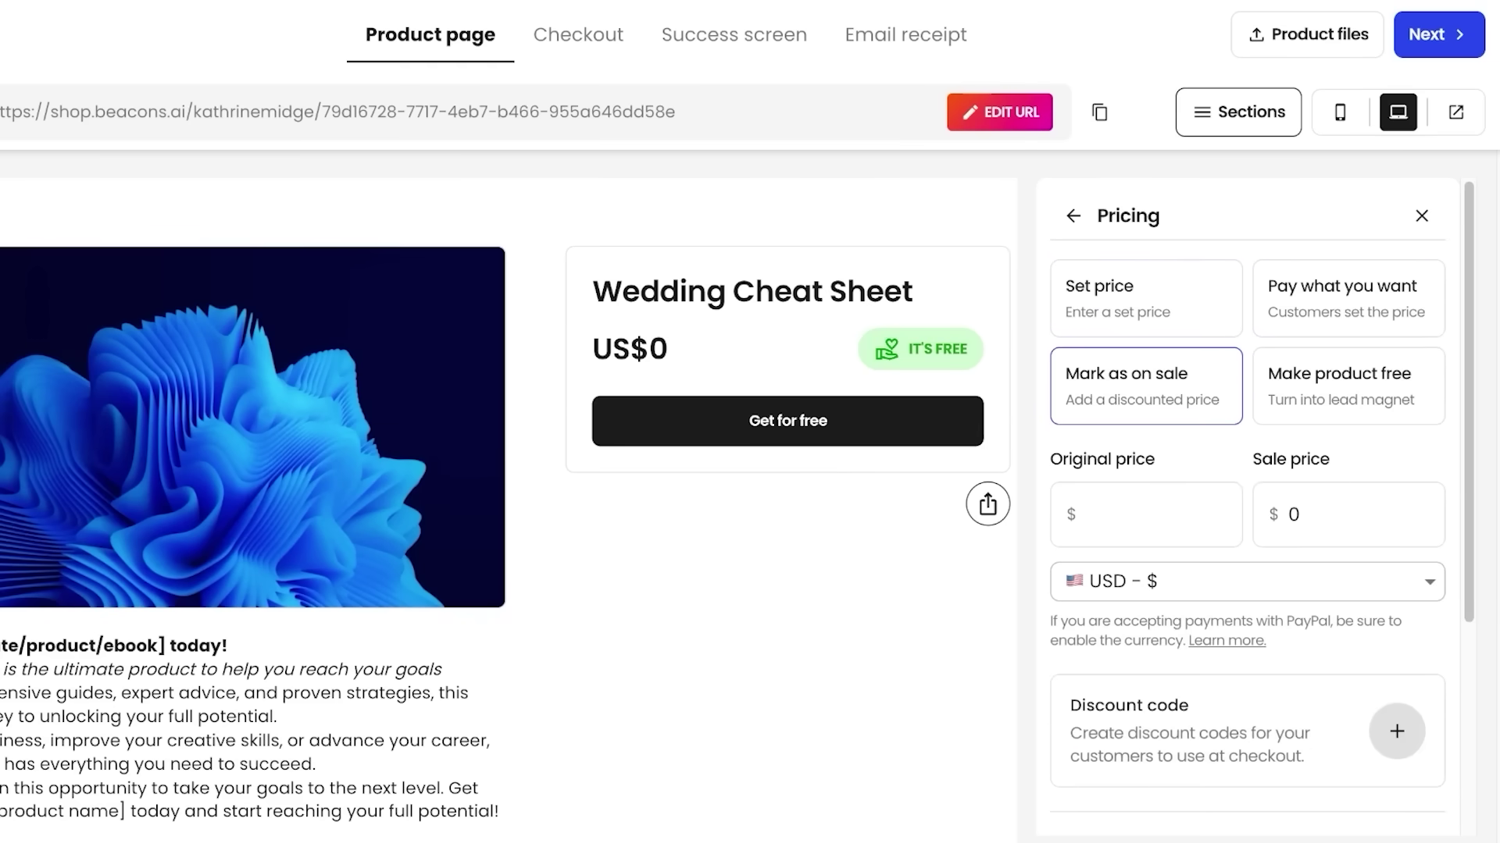
click(1146, 299)
click(1348, 386)
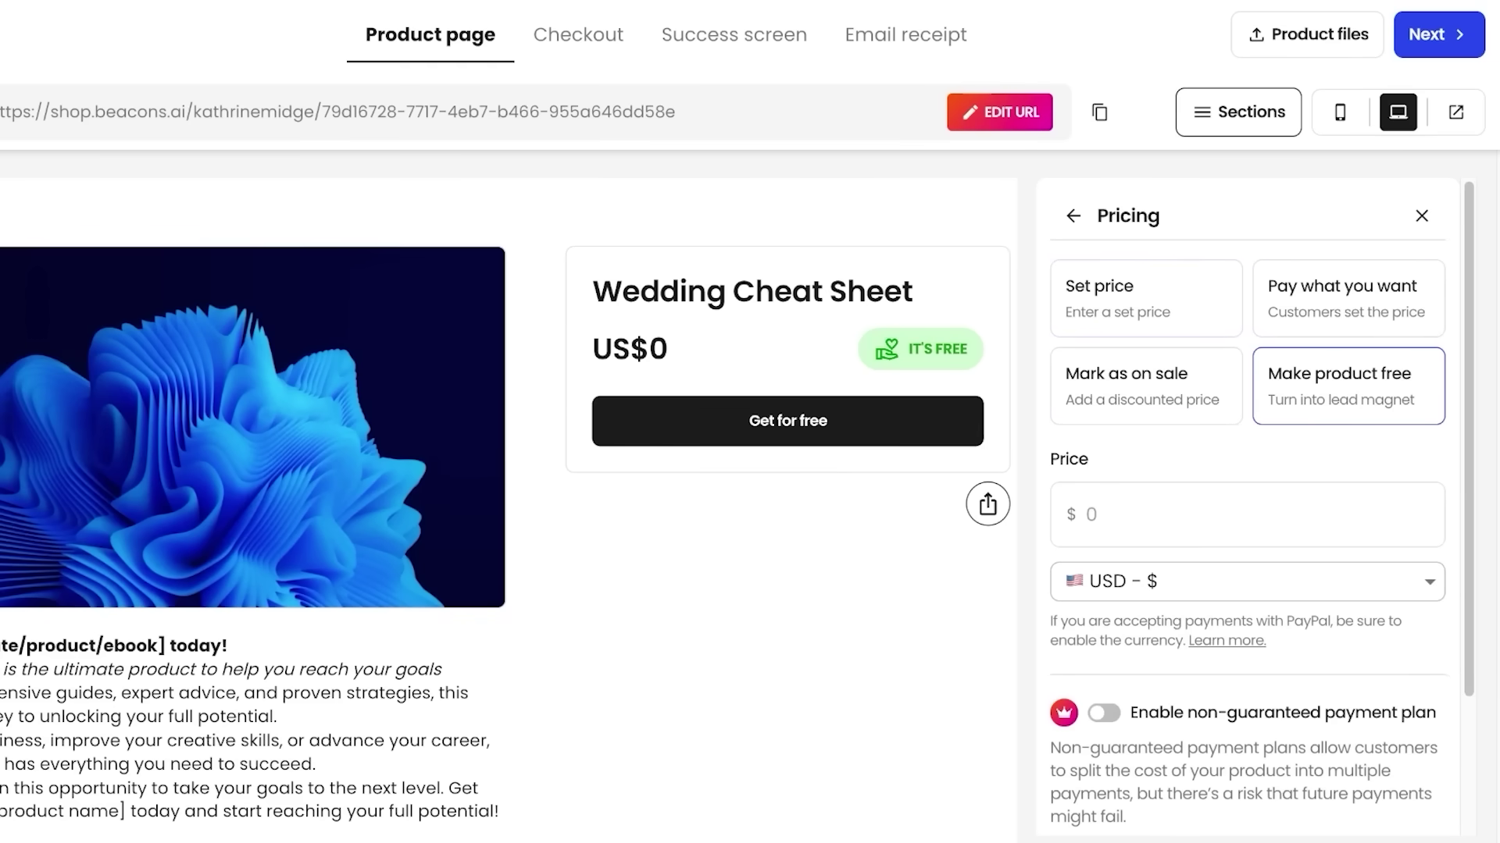
click(1146, 299)
click(1348, 386)
click(1348, 299)
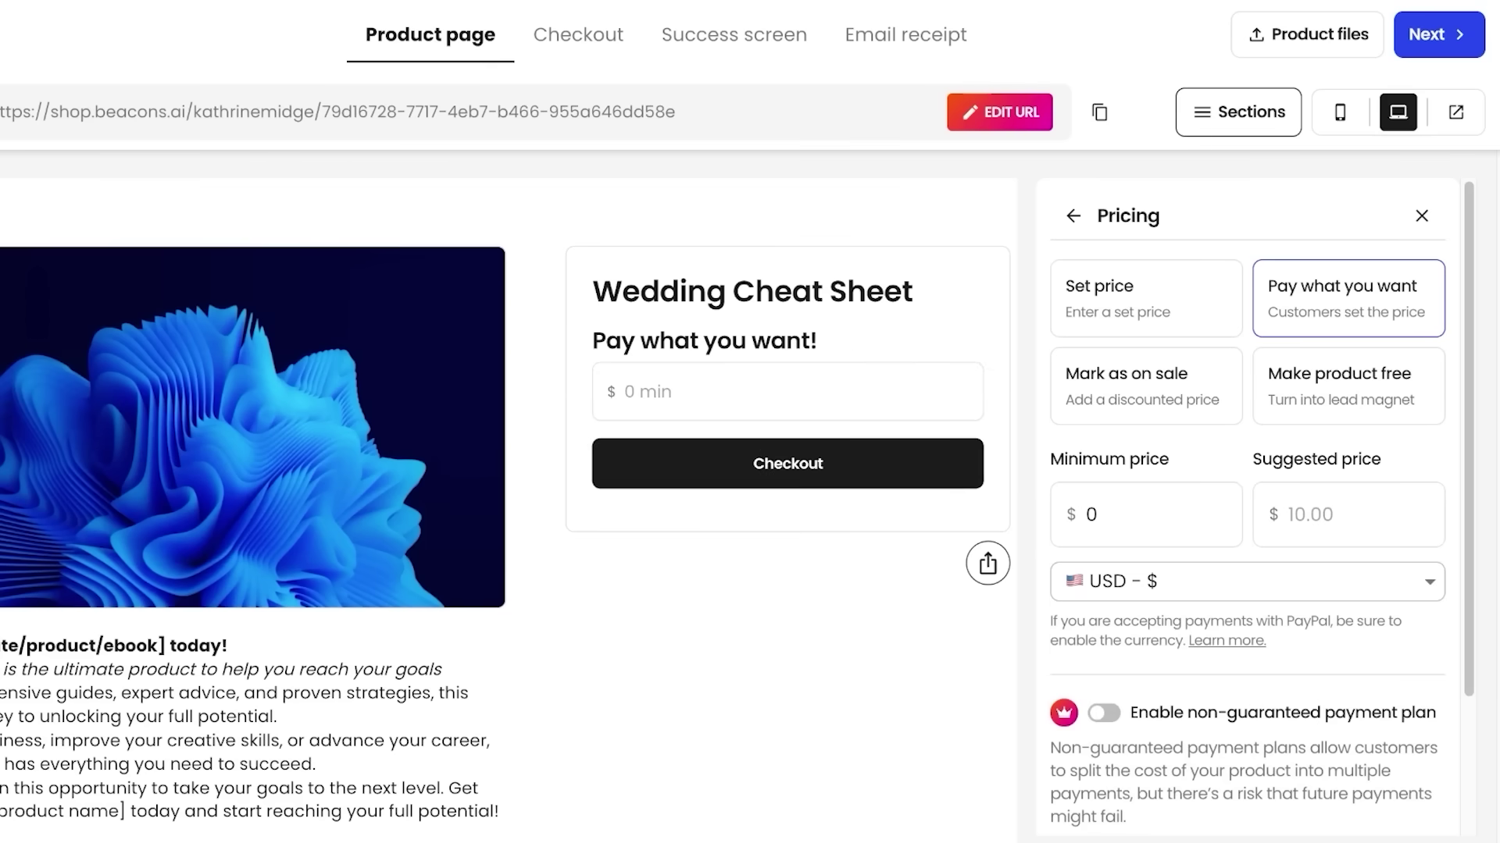
click(1086, 514)
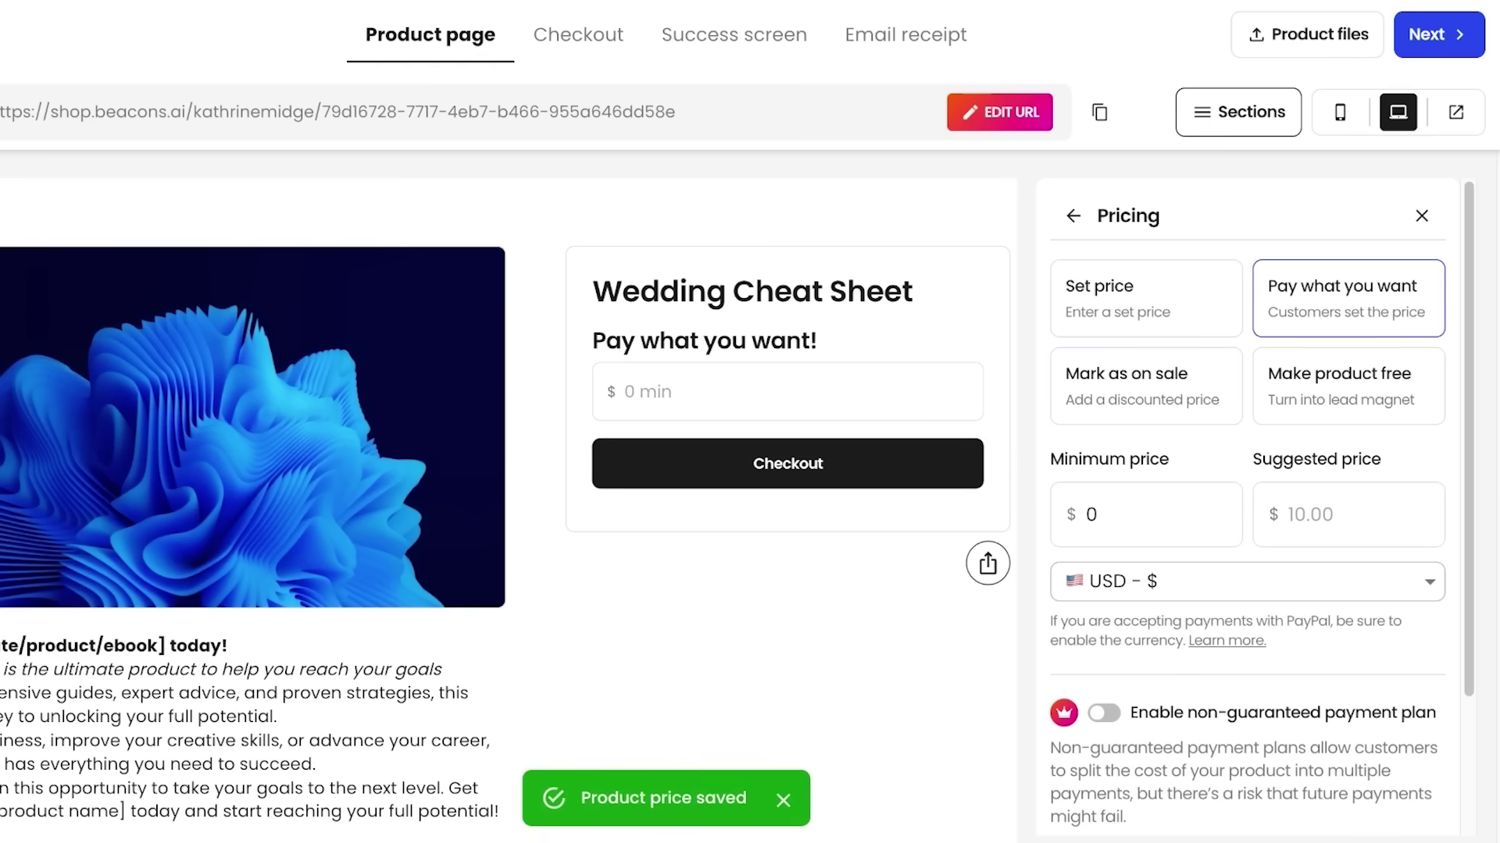
click(1145, 386)
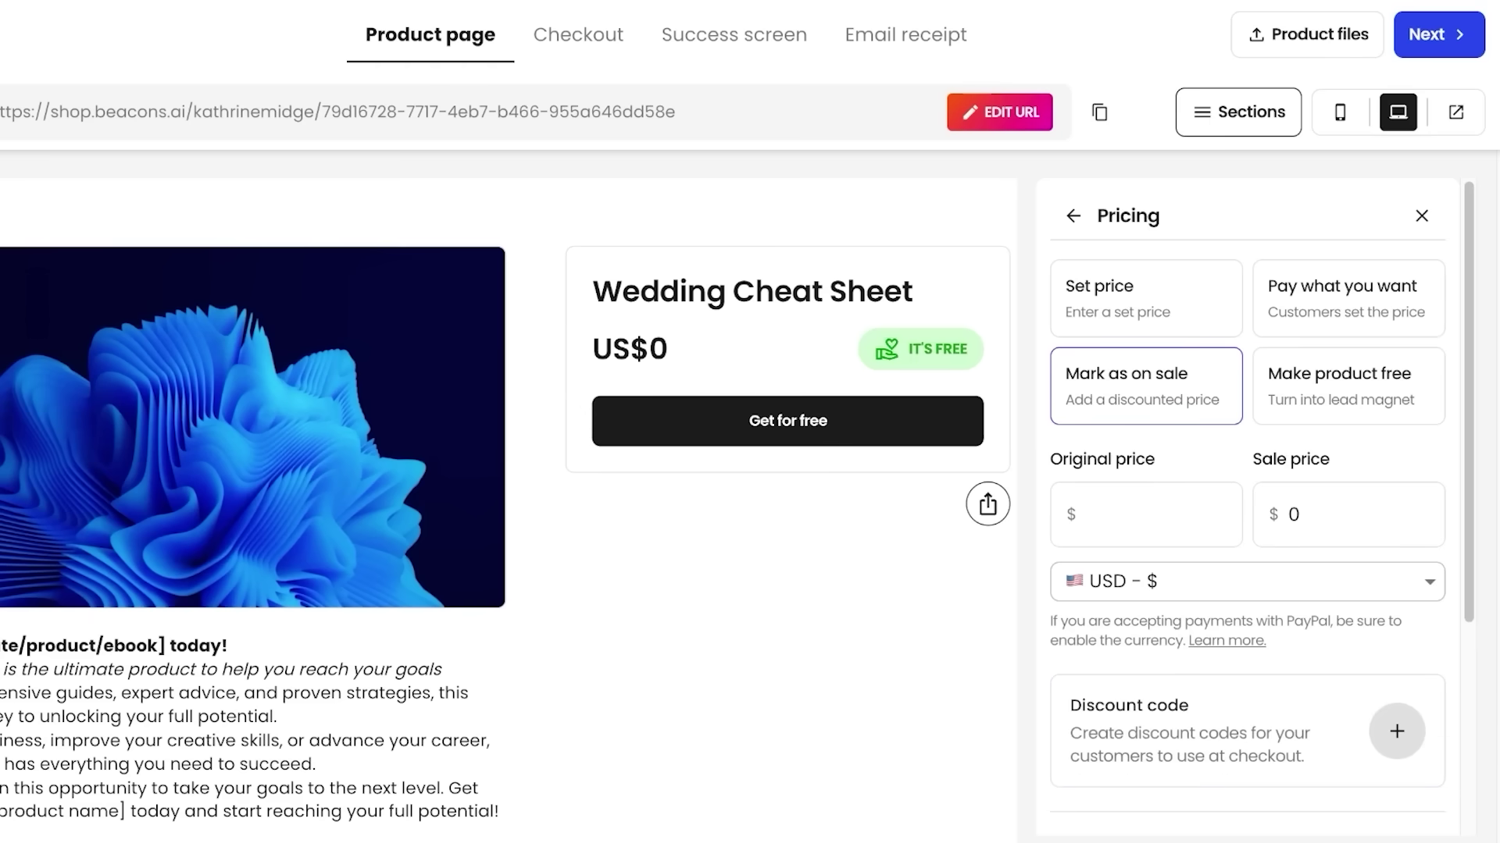
click(1348, 299)
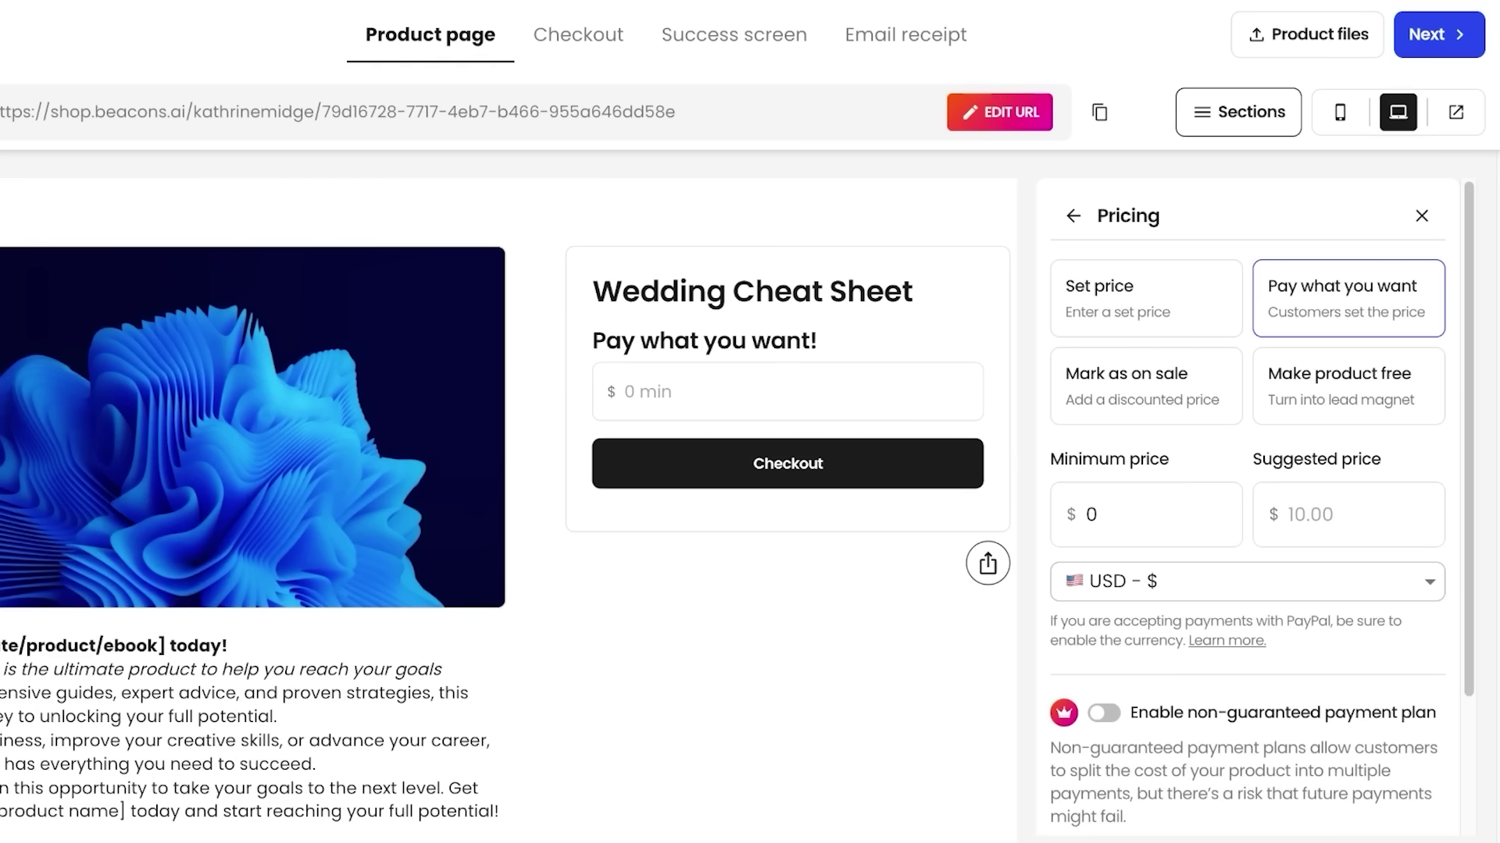
click(1347, 386)
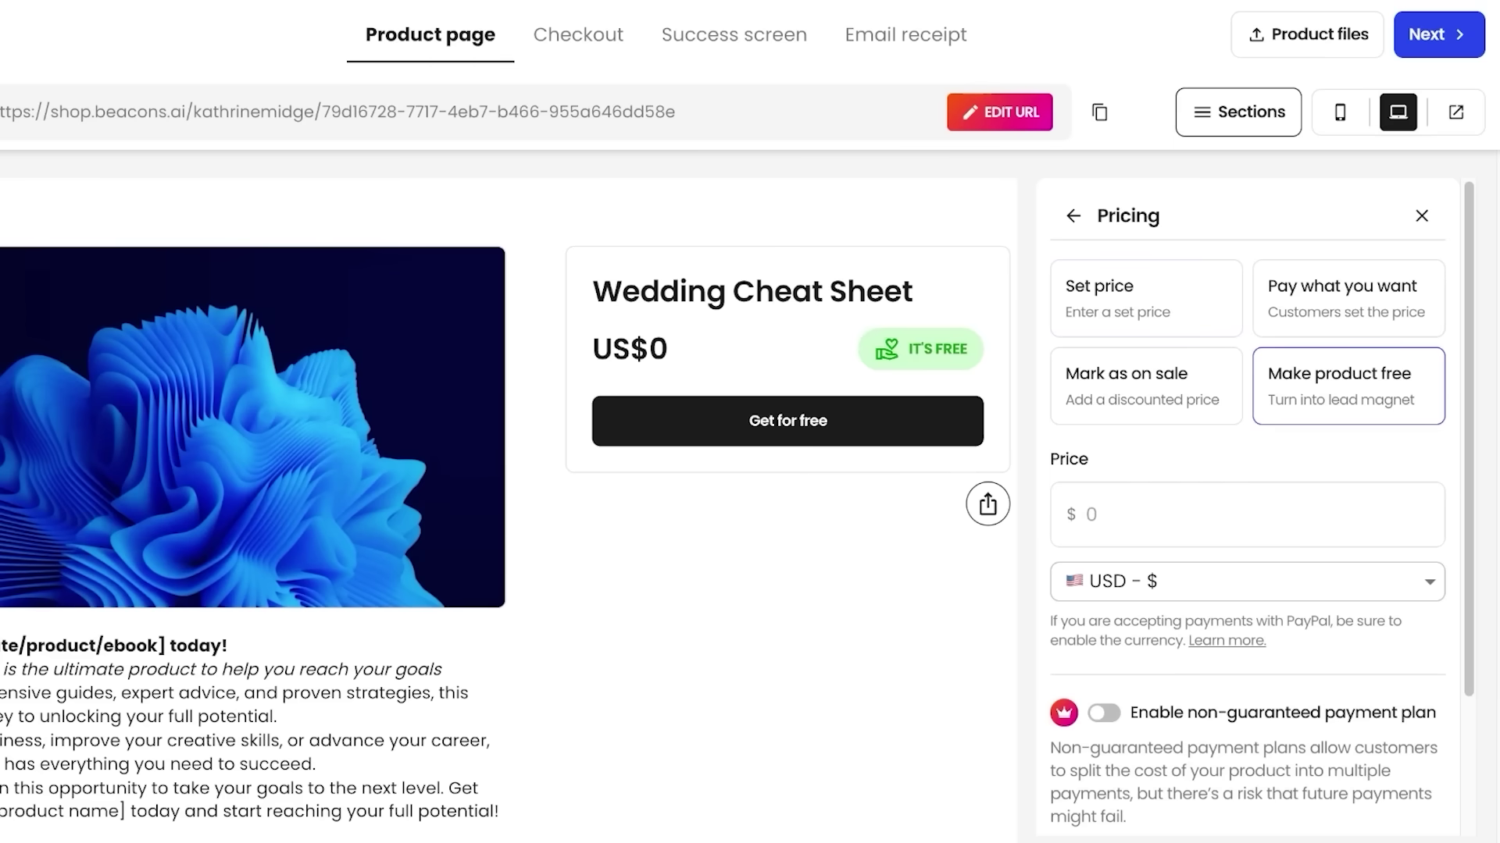
Switch the product's pricing to a set price of 3 USD and view the remaining pricing options.
click(1145, 298)
click(1087, 515)
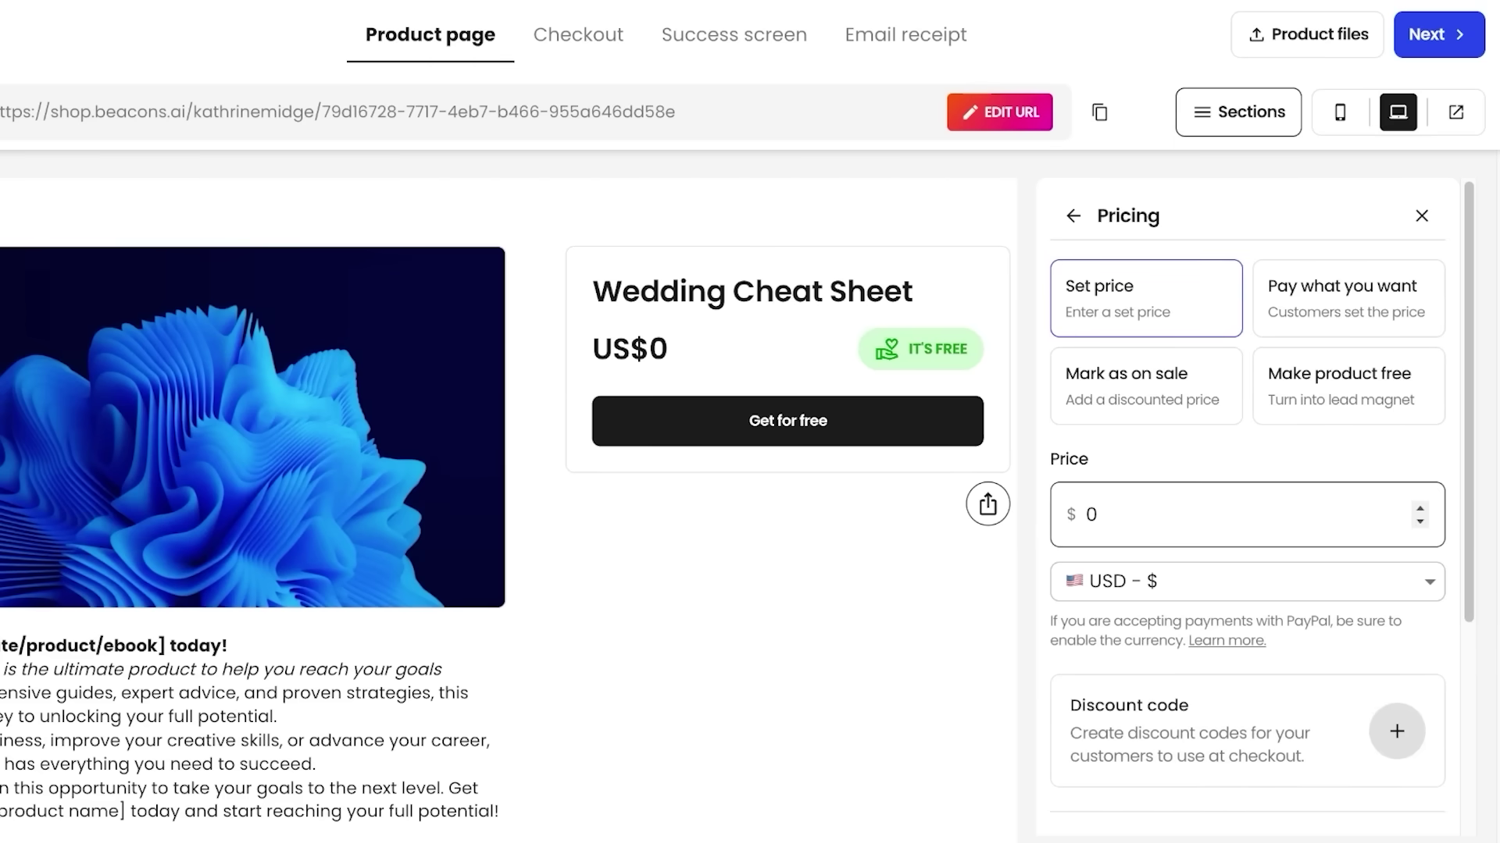
text(6)
key(BackSpace)
key(Down)
key(Down)
key(Down)
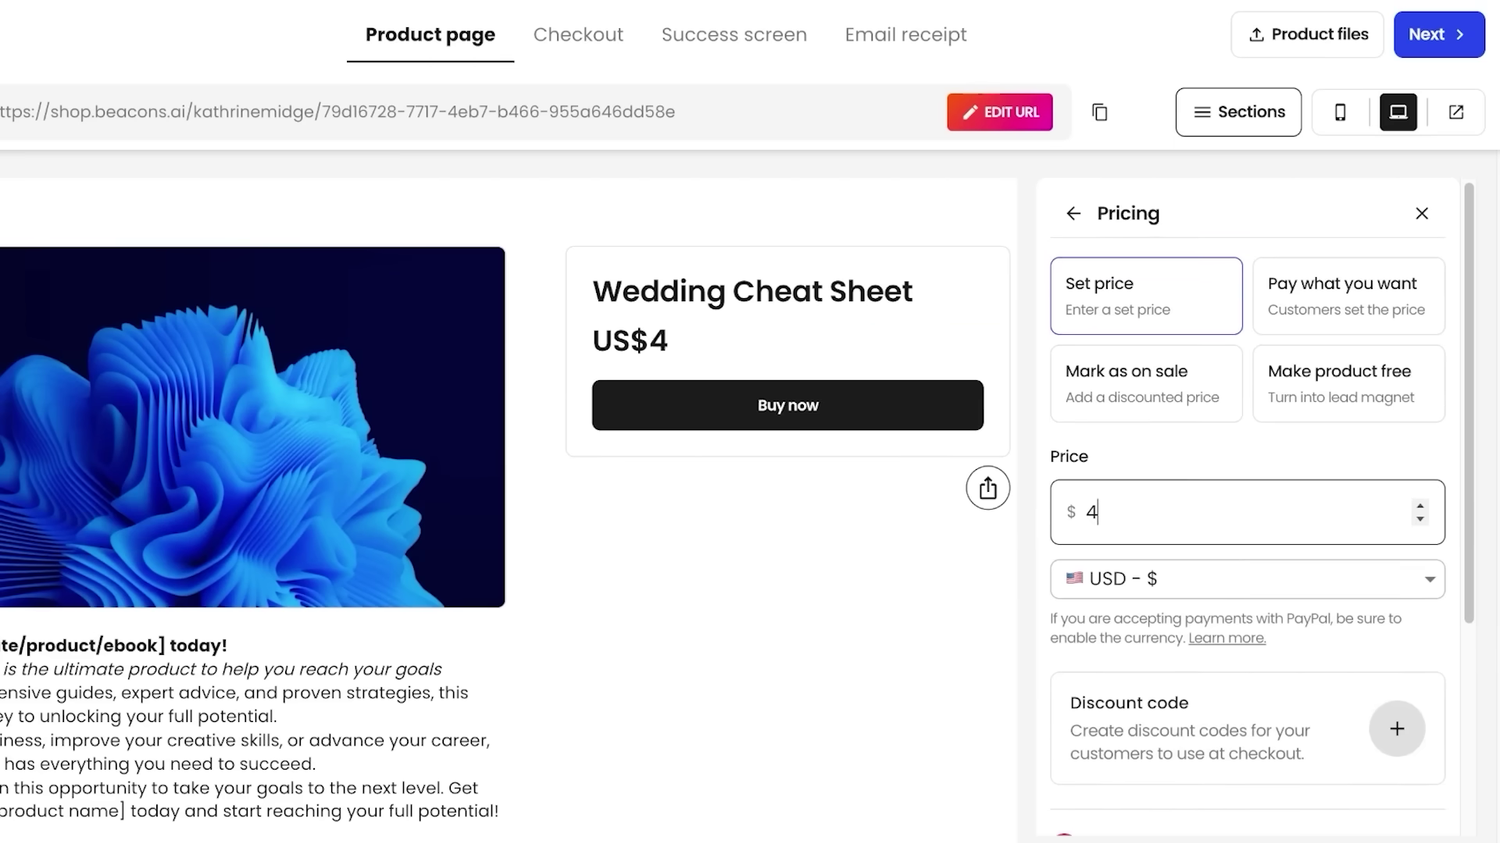
scroll(1247, 507, down, 4)
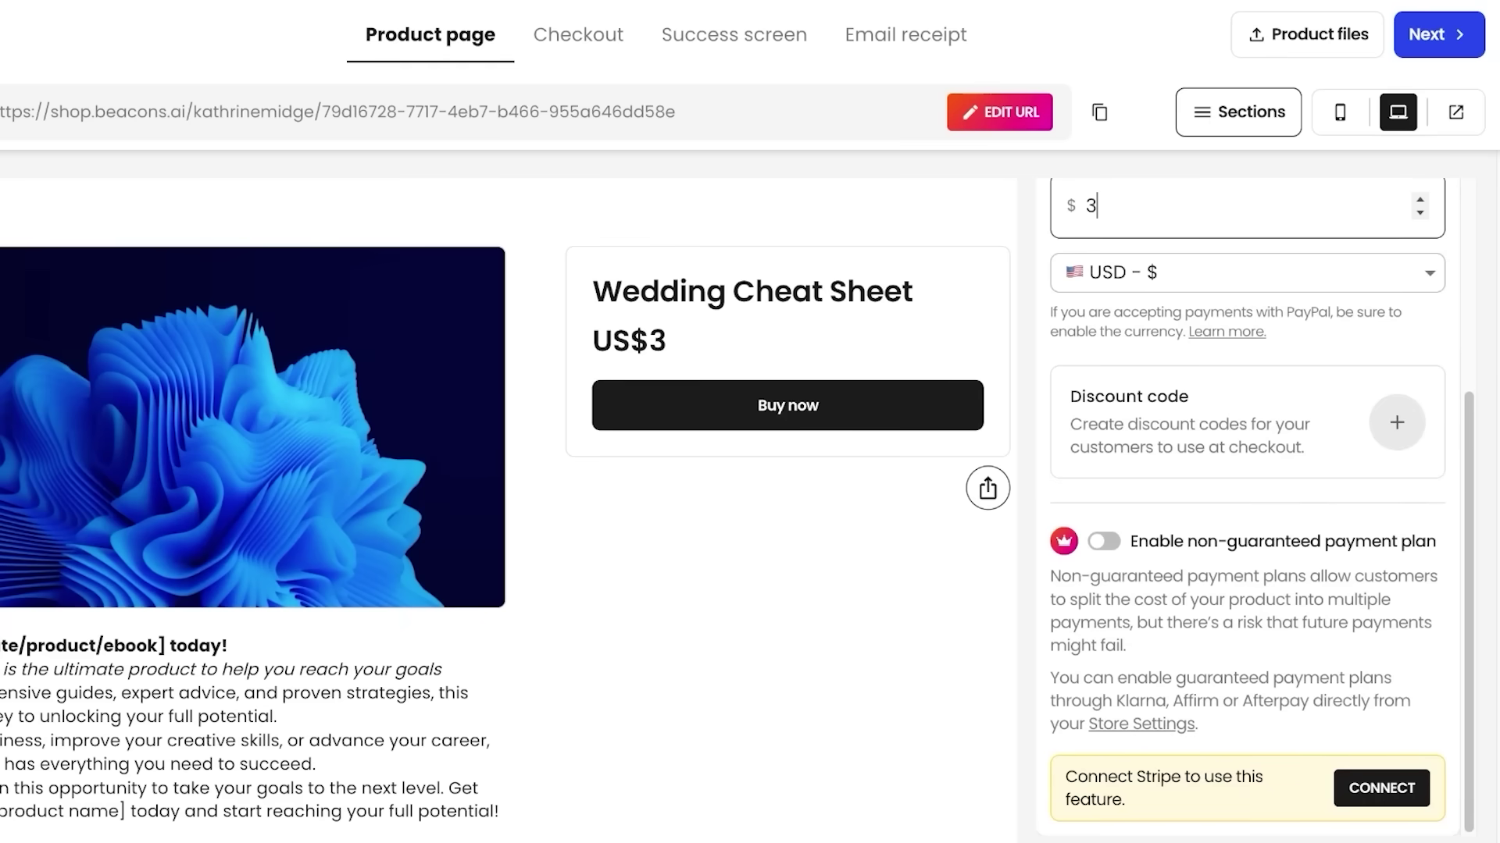
Save the product price, dismiss the product file upload dialog and return to the product sections.
scroll(508, 496, down, 7)
click(1438, 34)
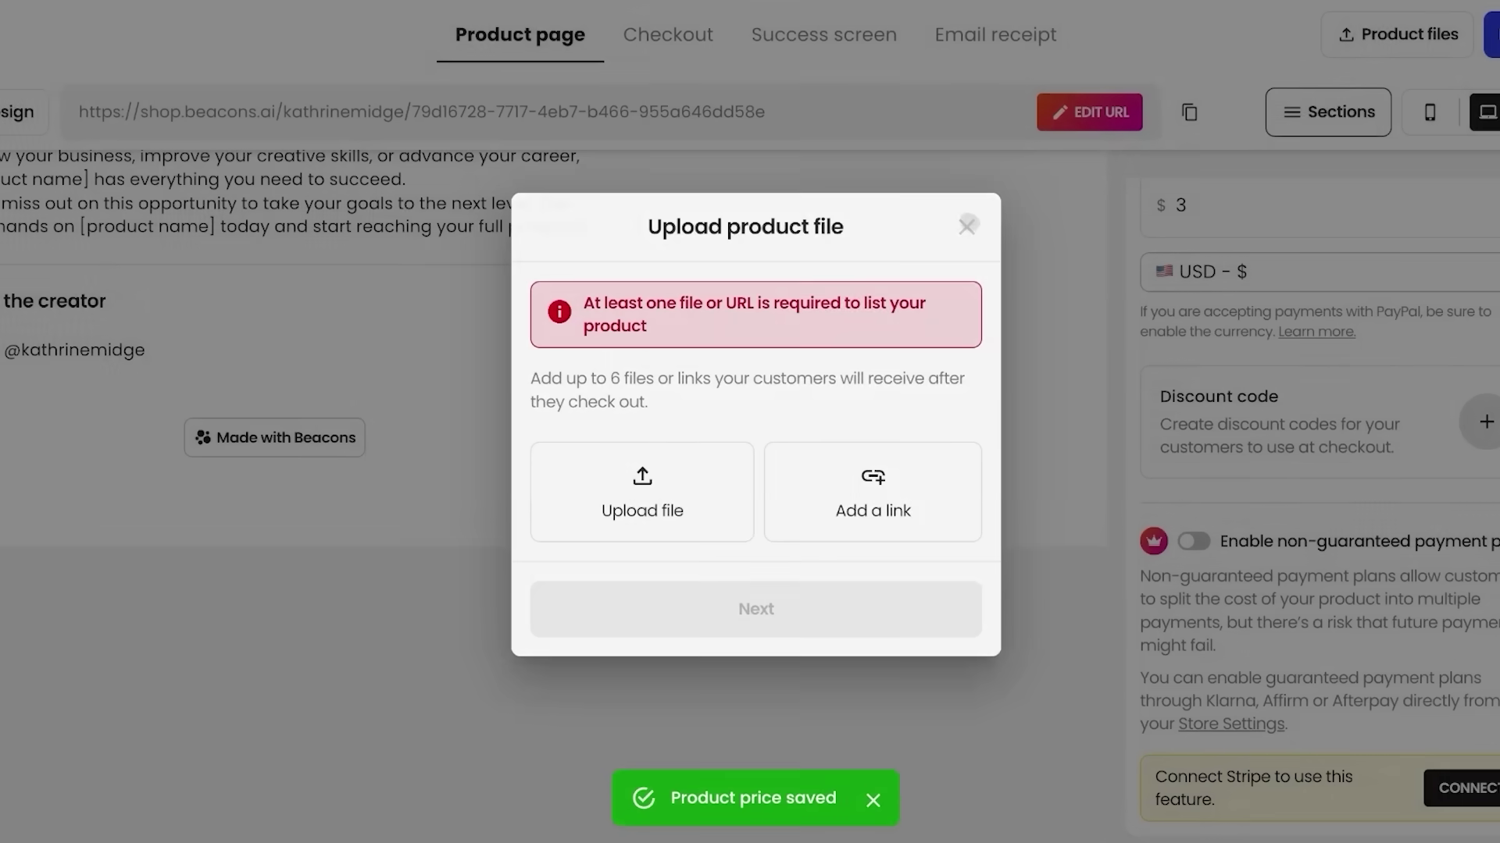
click(966, 226)
scroll(508, 496, up, 7)
click(1073, 215)
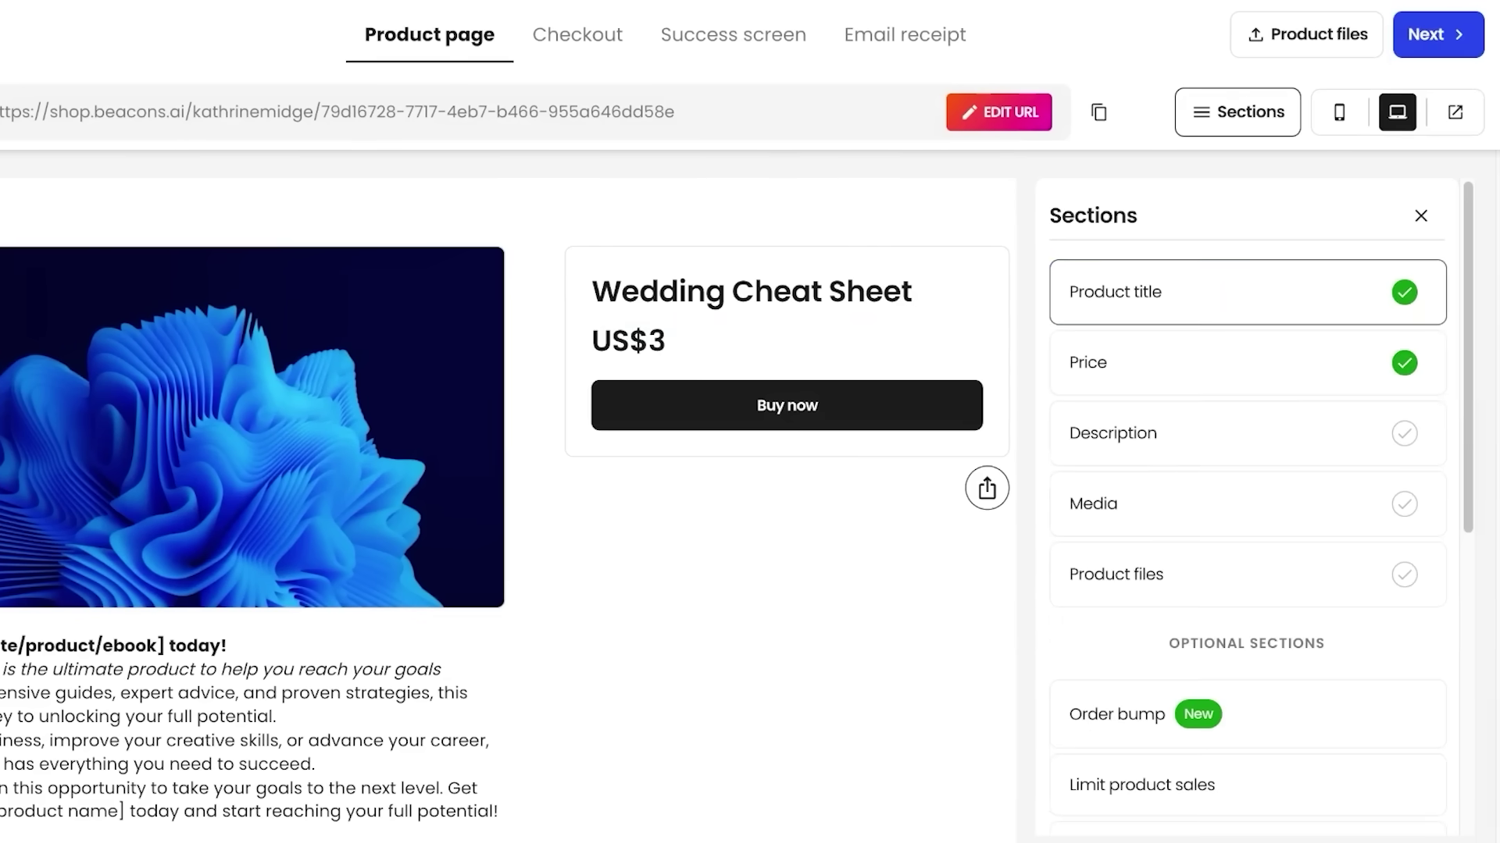
Generate an AI product description from the details "wedding guide" in the Upbeat tone of voice.
click(1246, 432)
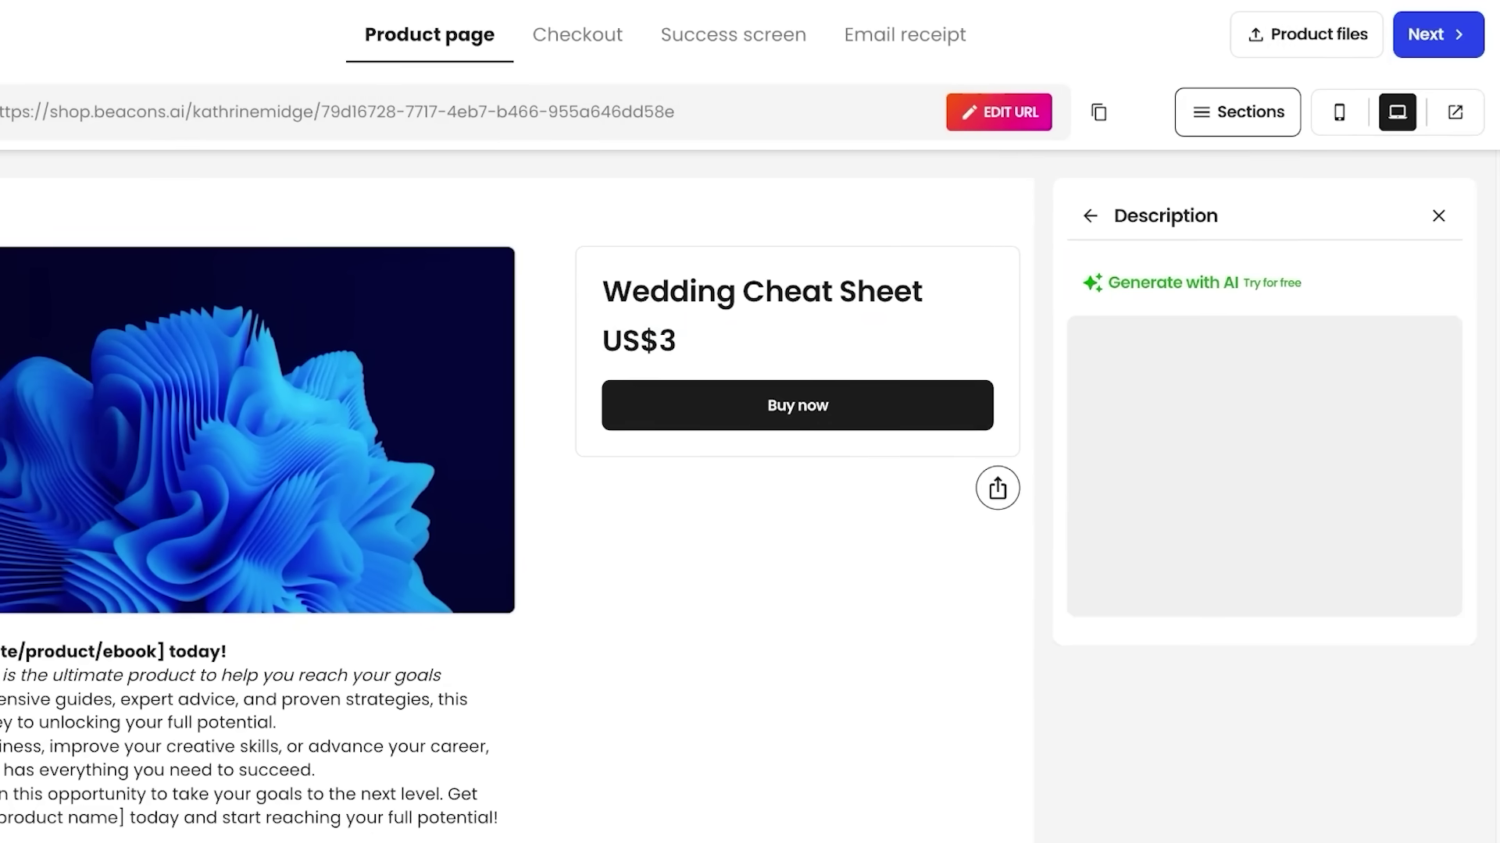
click(1144, 283)
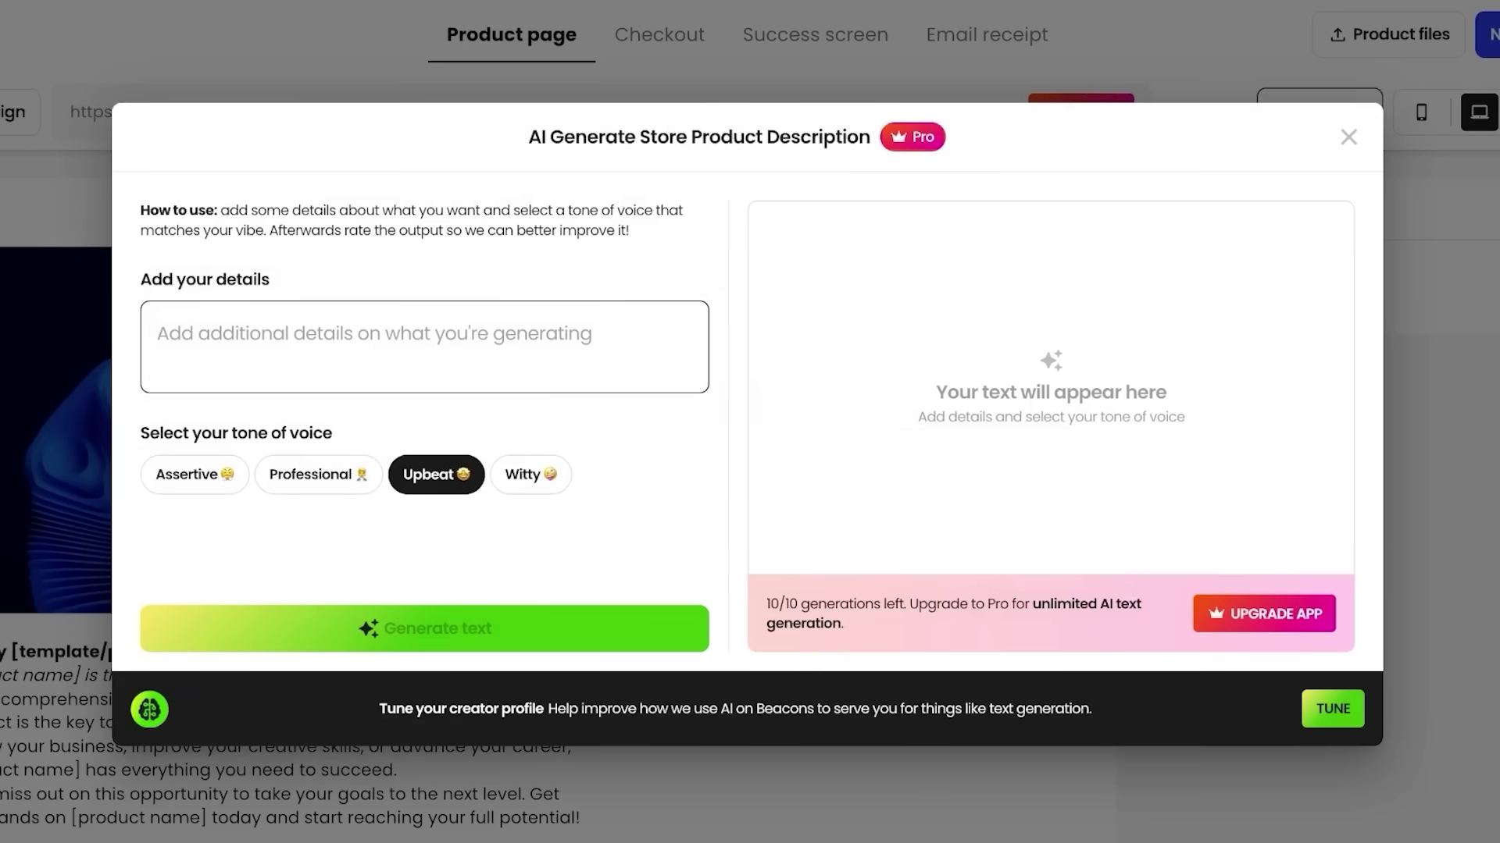
text(wedding guide)
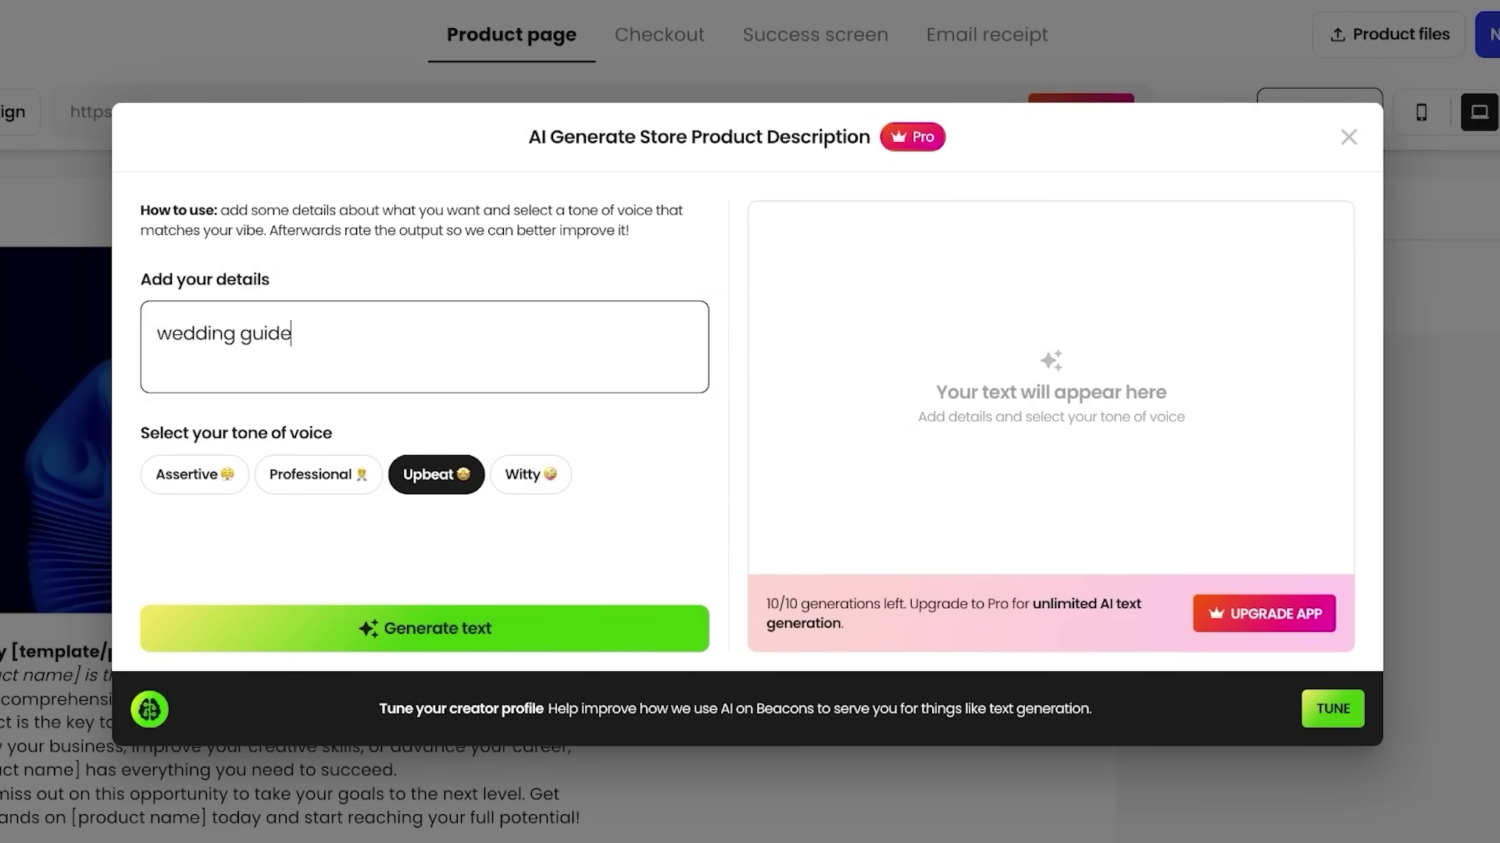
key(Return)
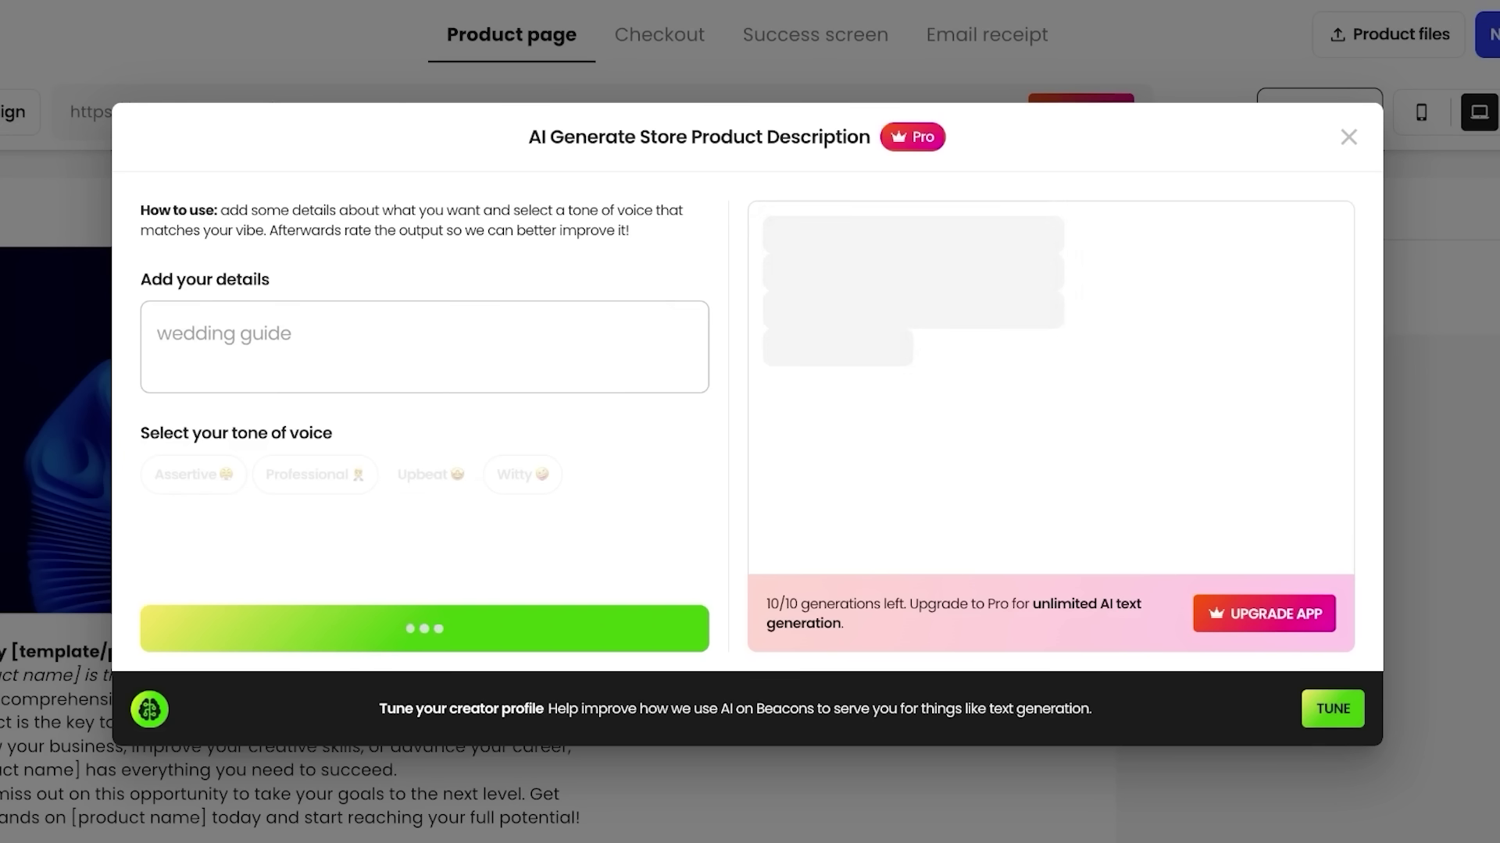
Rate the generated description positively, use it for the product and return to the product sections.
scroll(1035, 334, down, 1)
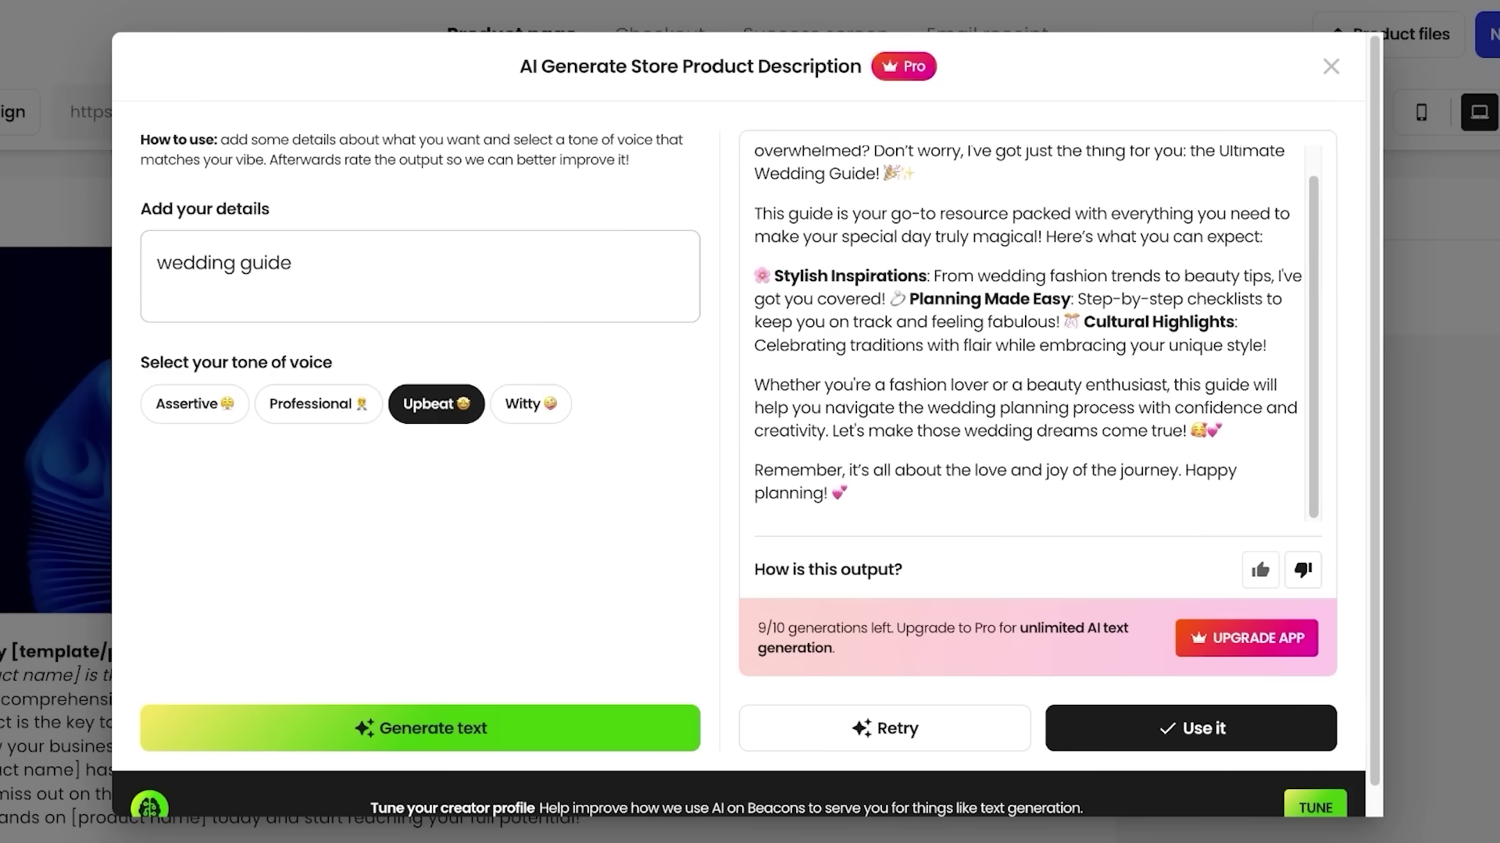
click(1259, 570)
click(1190, 728)
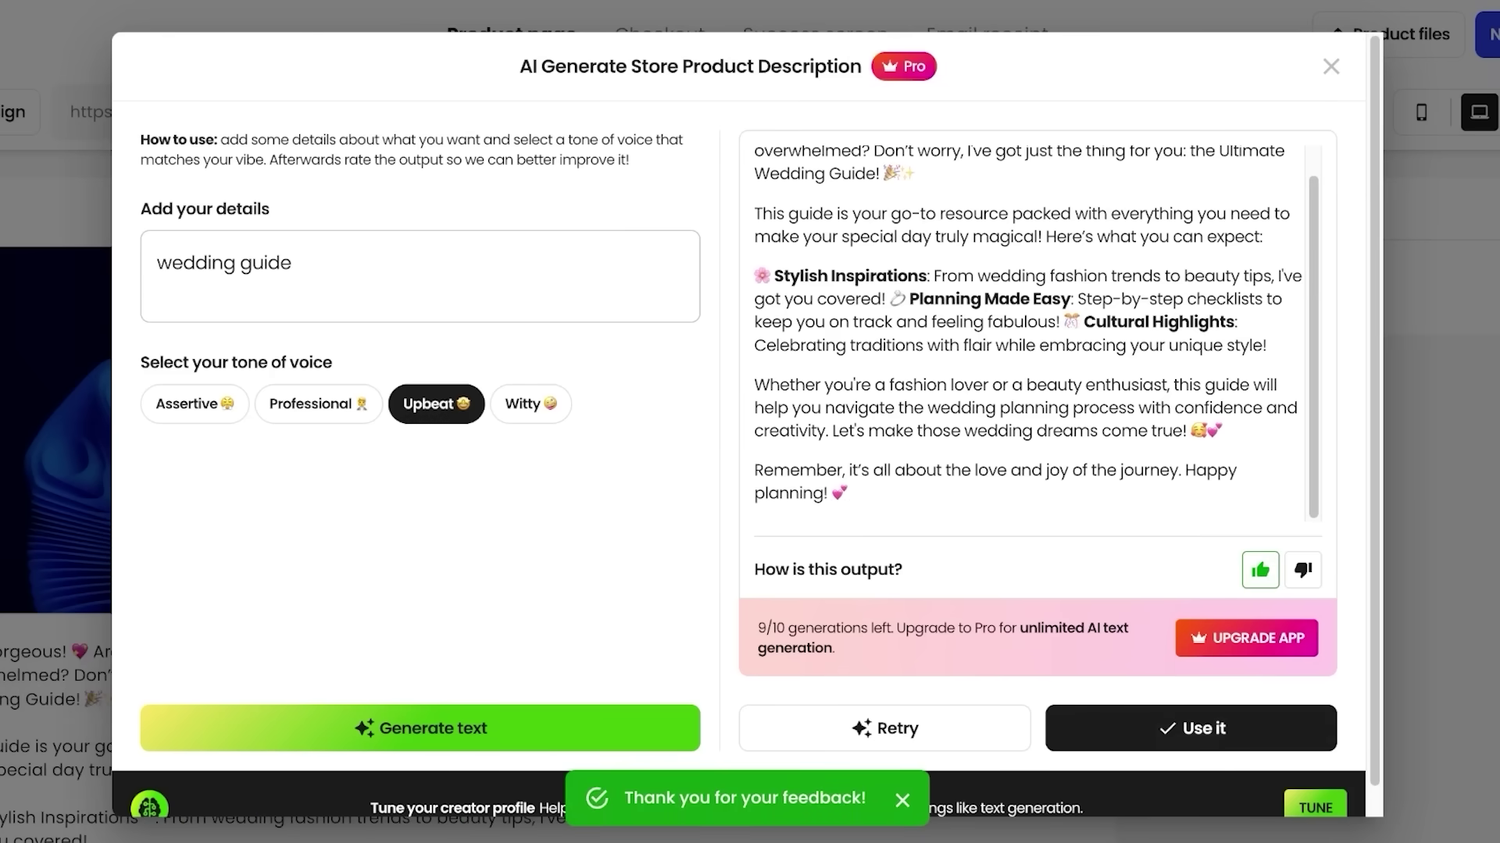
scroll(1292, 625, down, 10)
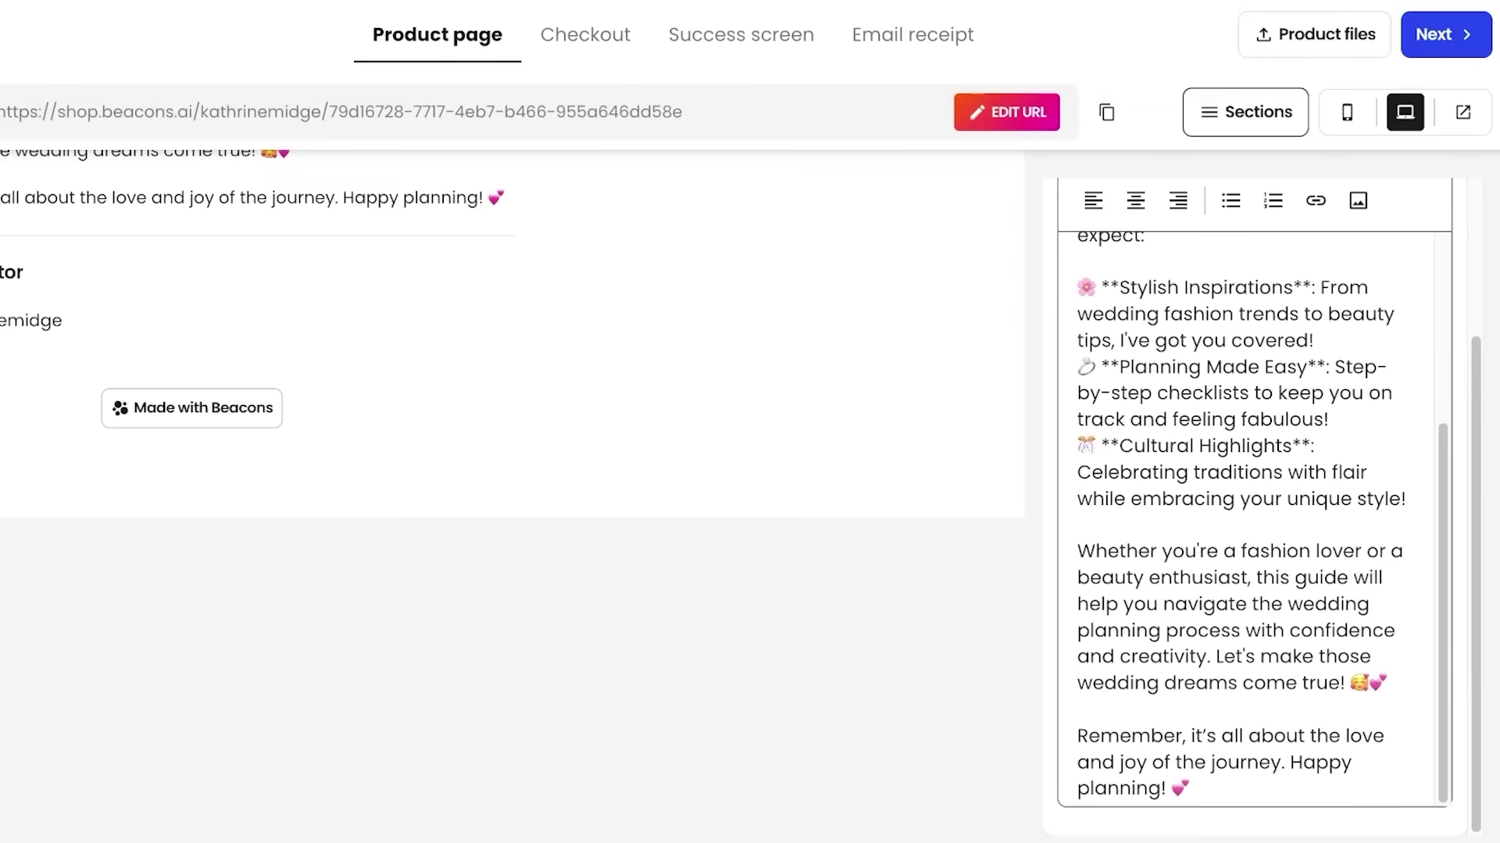
scroll(1293, 625, up, 7)
scroll(512, 497, up, 7)
click(1080, 215)
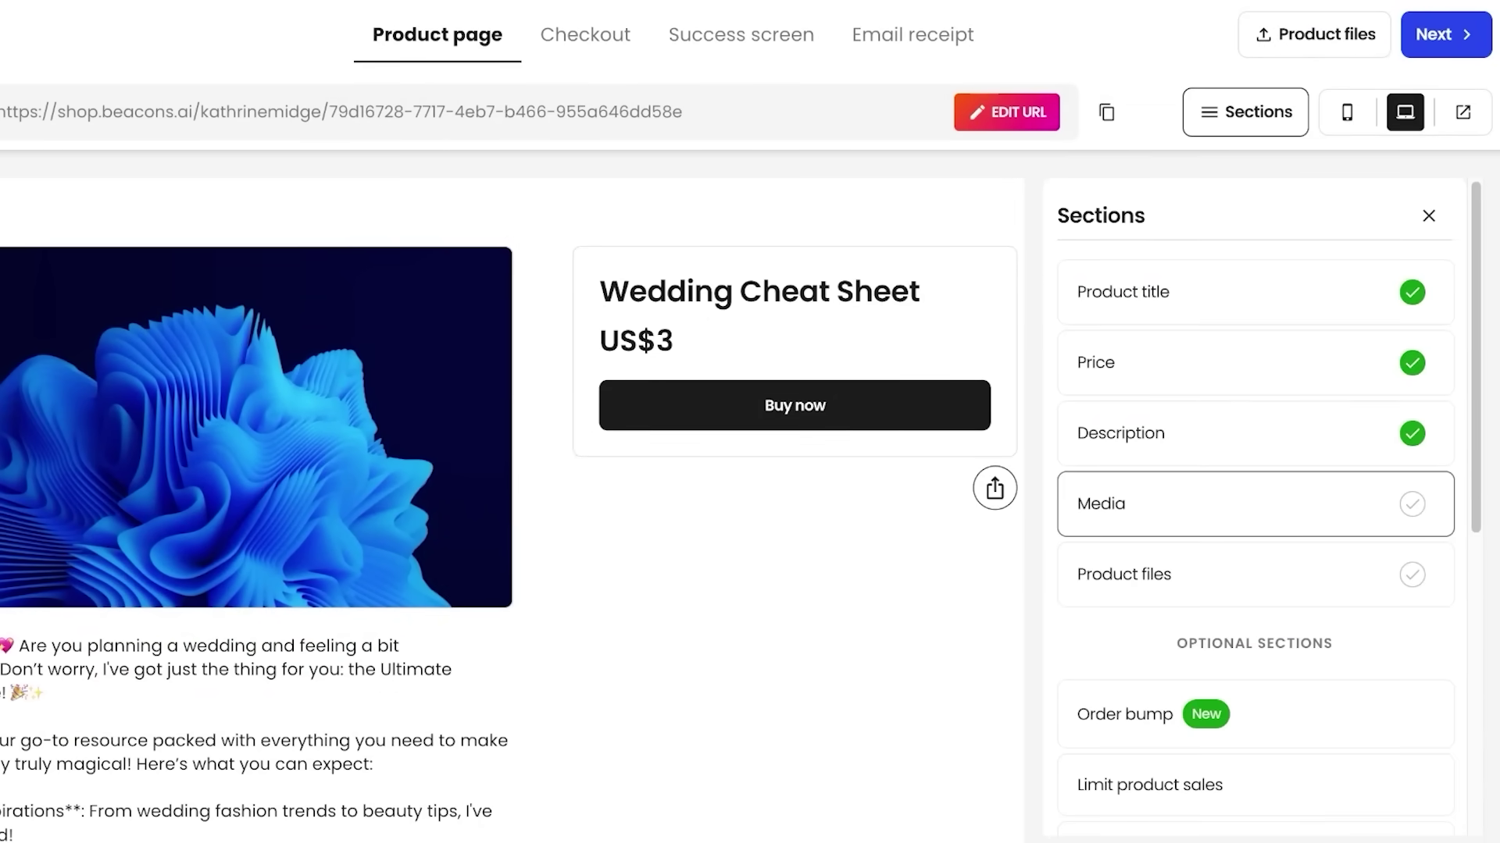
Replace the blue placeholder in the product's media with the image of the woman in a purple gown, cropped 1:1.
click(1252, 504)
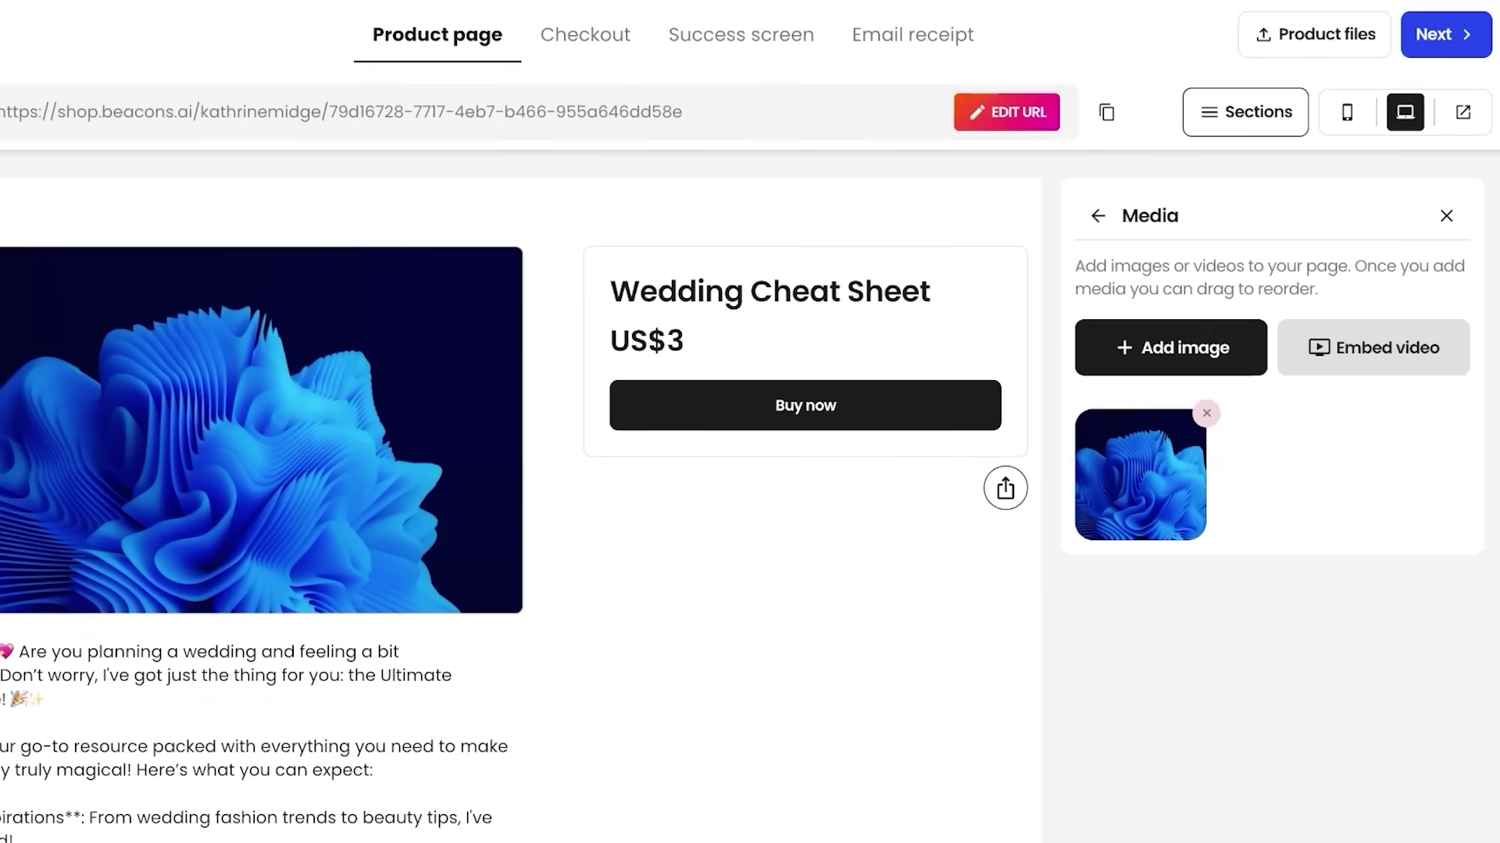
click(1206, 413)
click(801, 492)
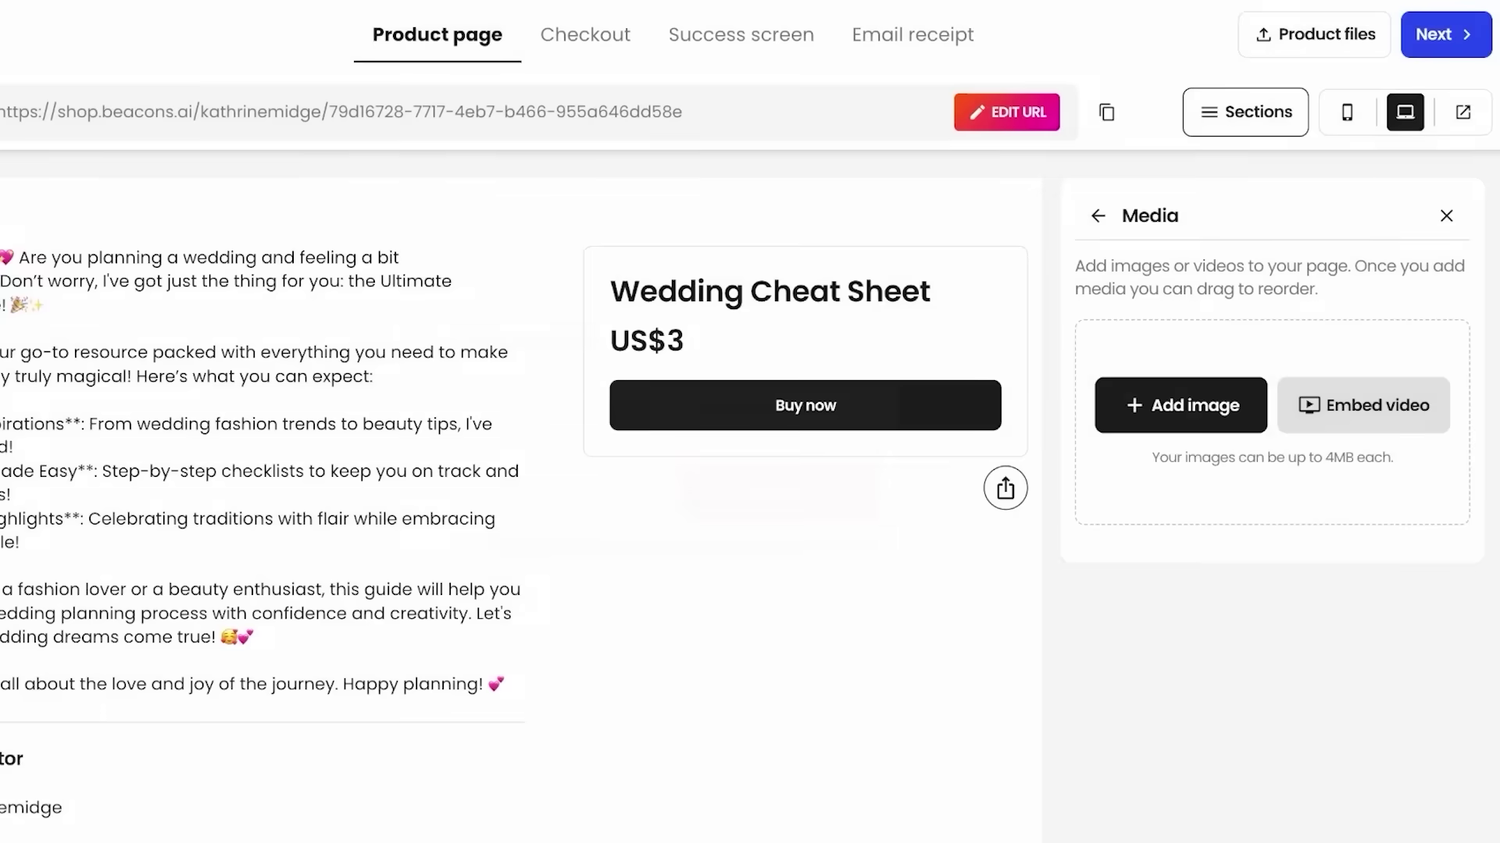
click(1180, 405)
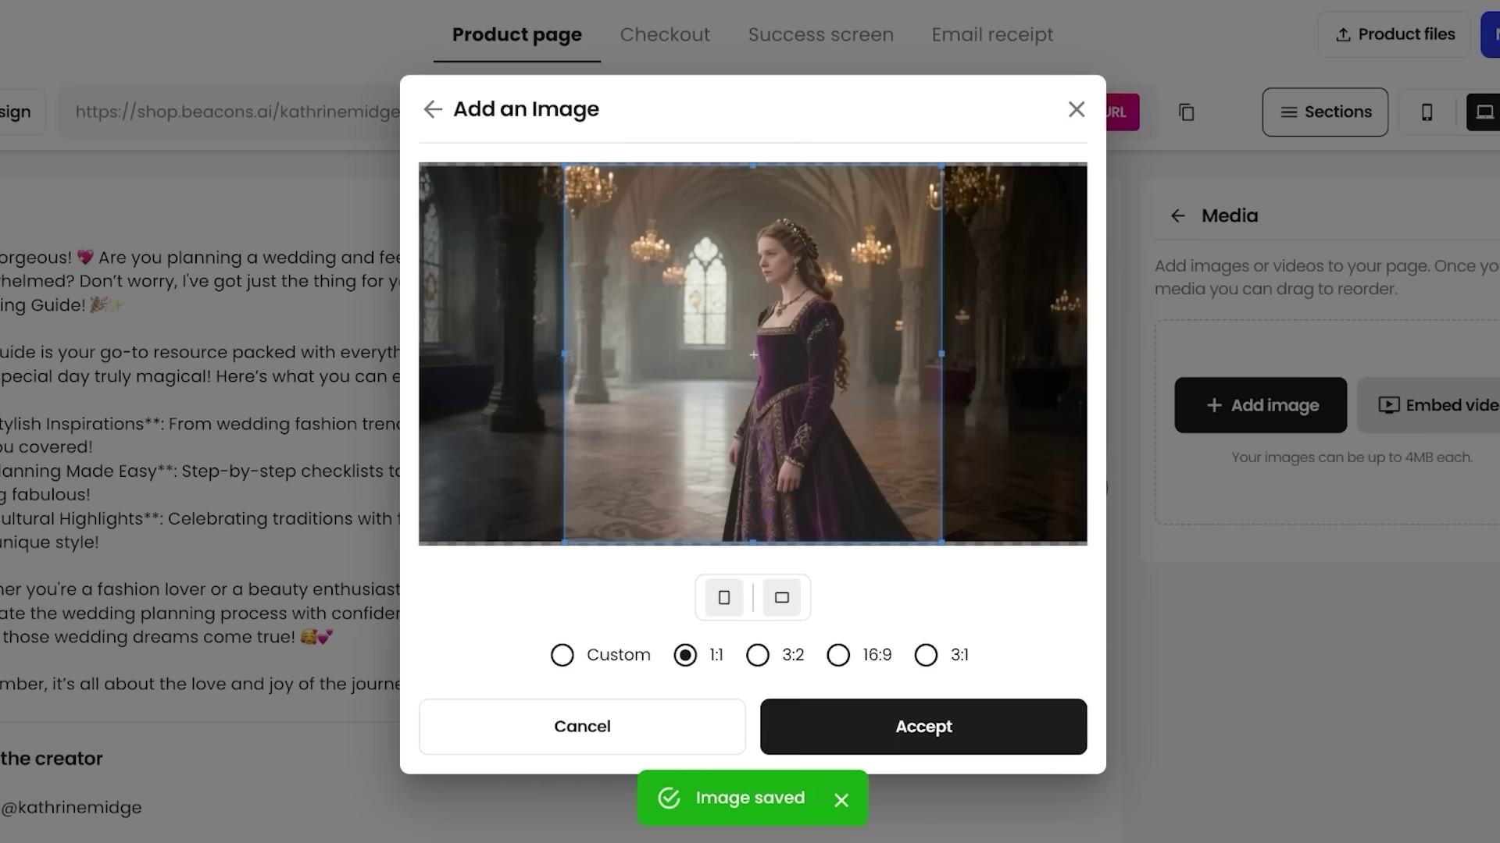
click(935, 720)
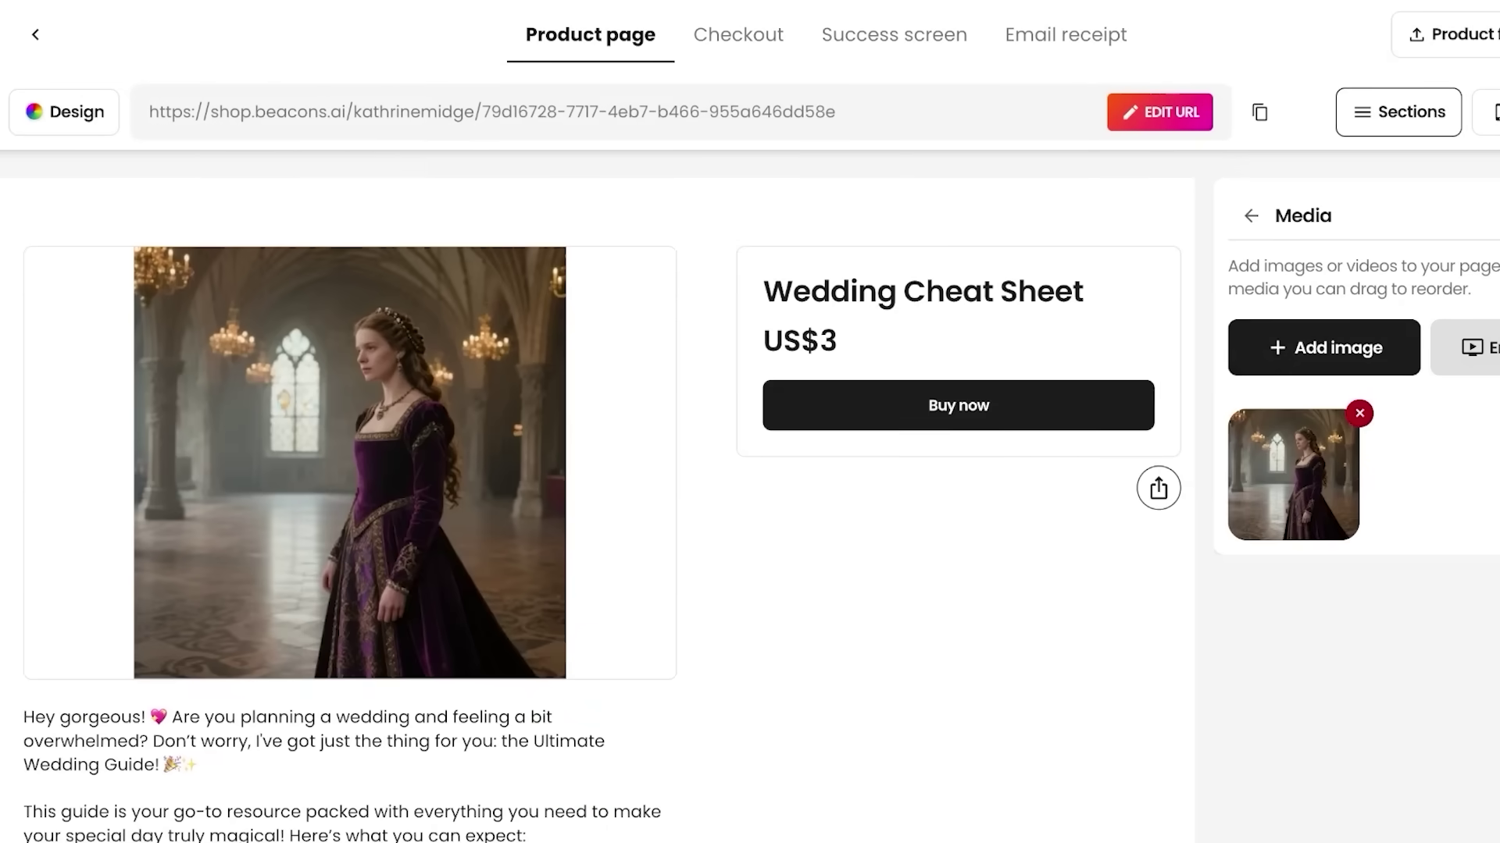
Add the Fashion_3_Slides_Simple file to the product files and return to the product sections.
click(1250, 216)
click(1297, 573)
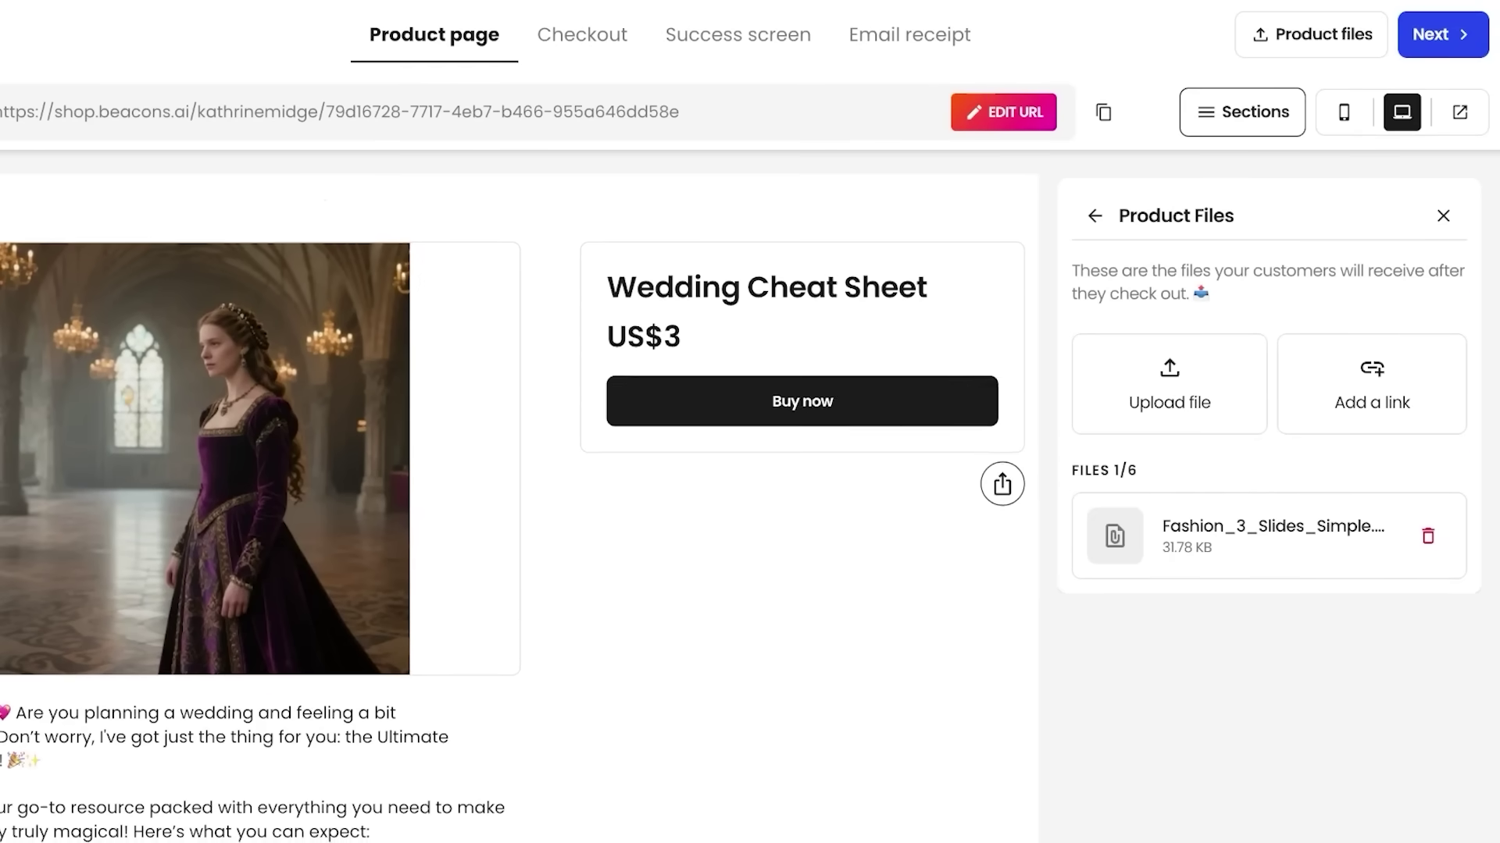
click(1094, 216)
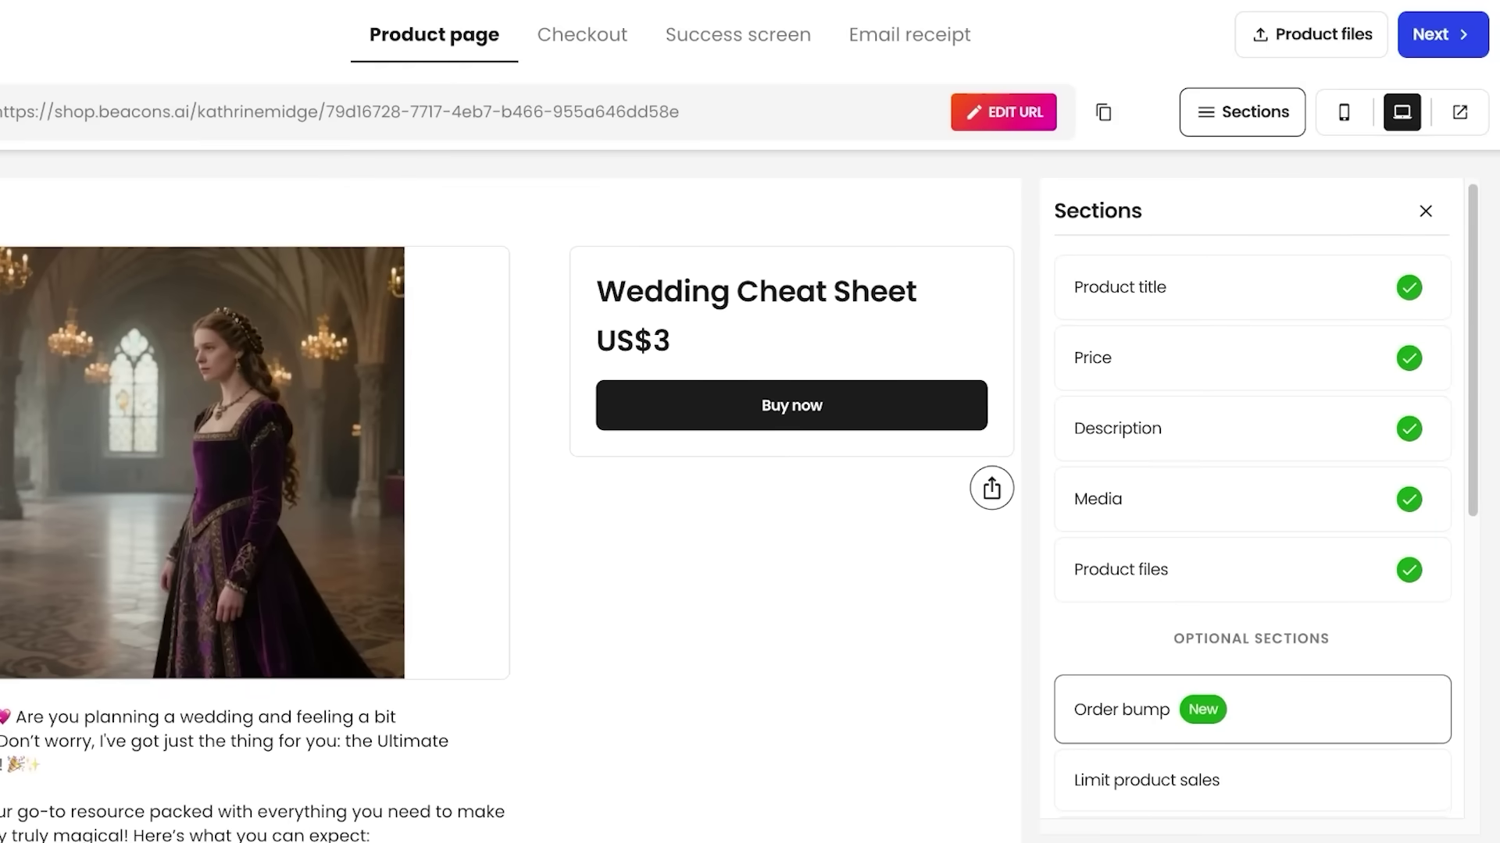
Review the optional product sections, from Order bump to Success screen, and proceed to finish the product setup.
scroll(1252, 657, down, 3)
scroll(1252, 657, down, 5)
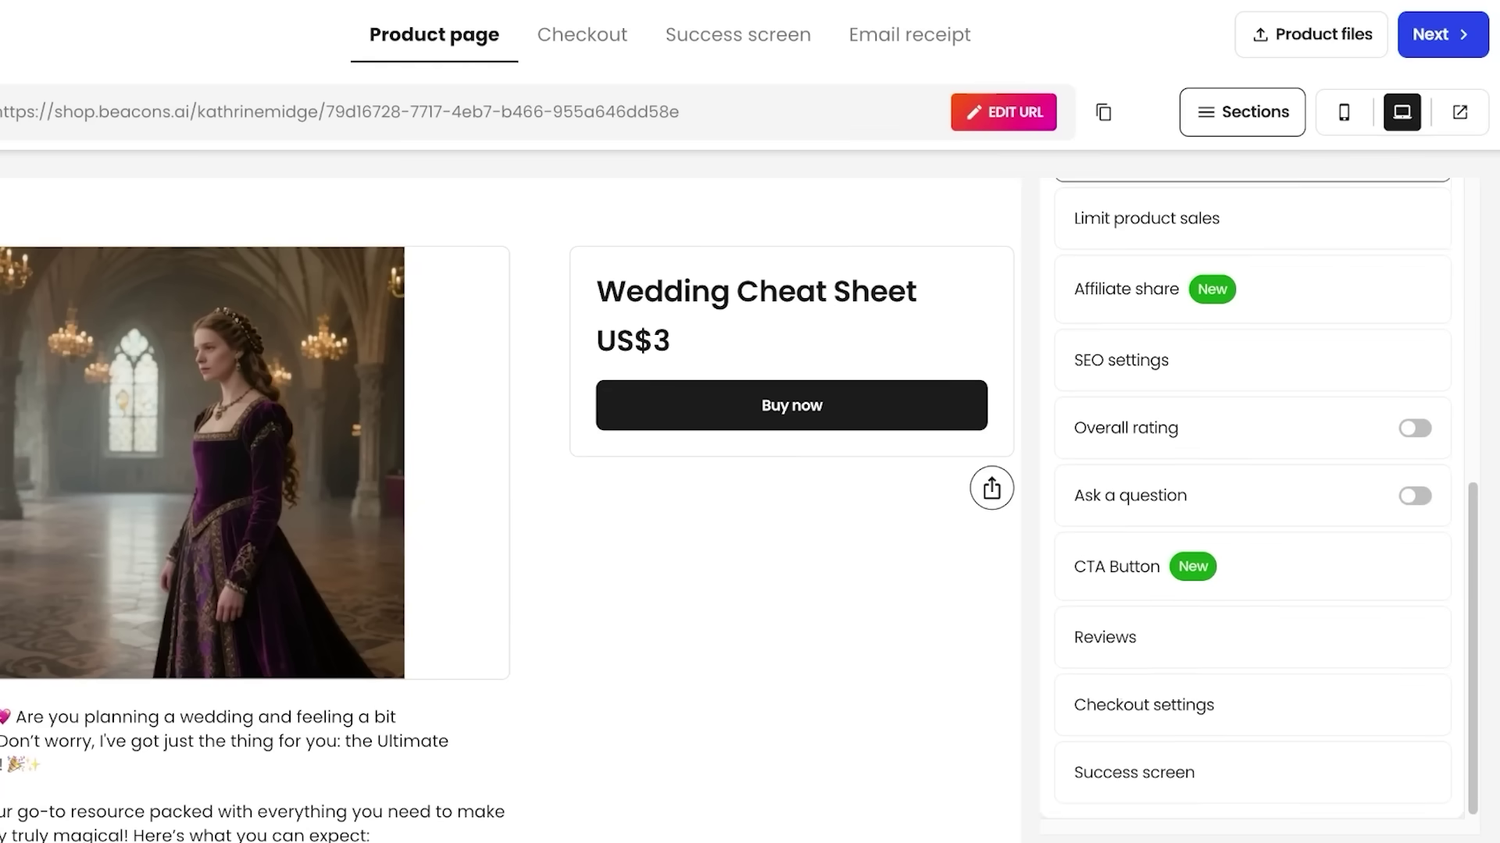
scroll(1252, 509, up, 1)
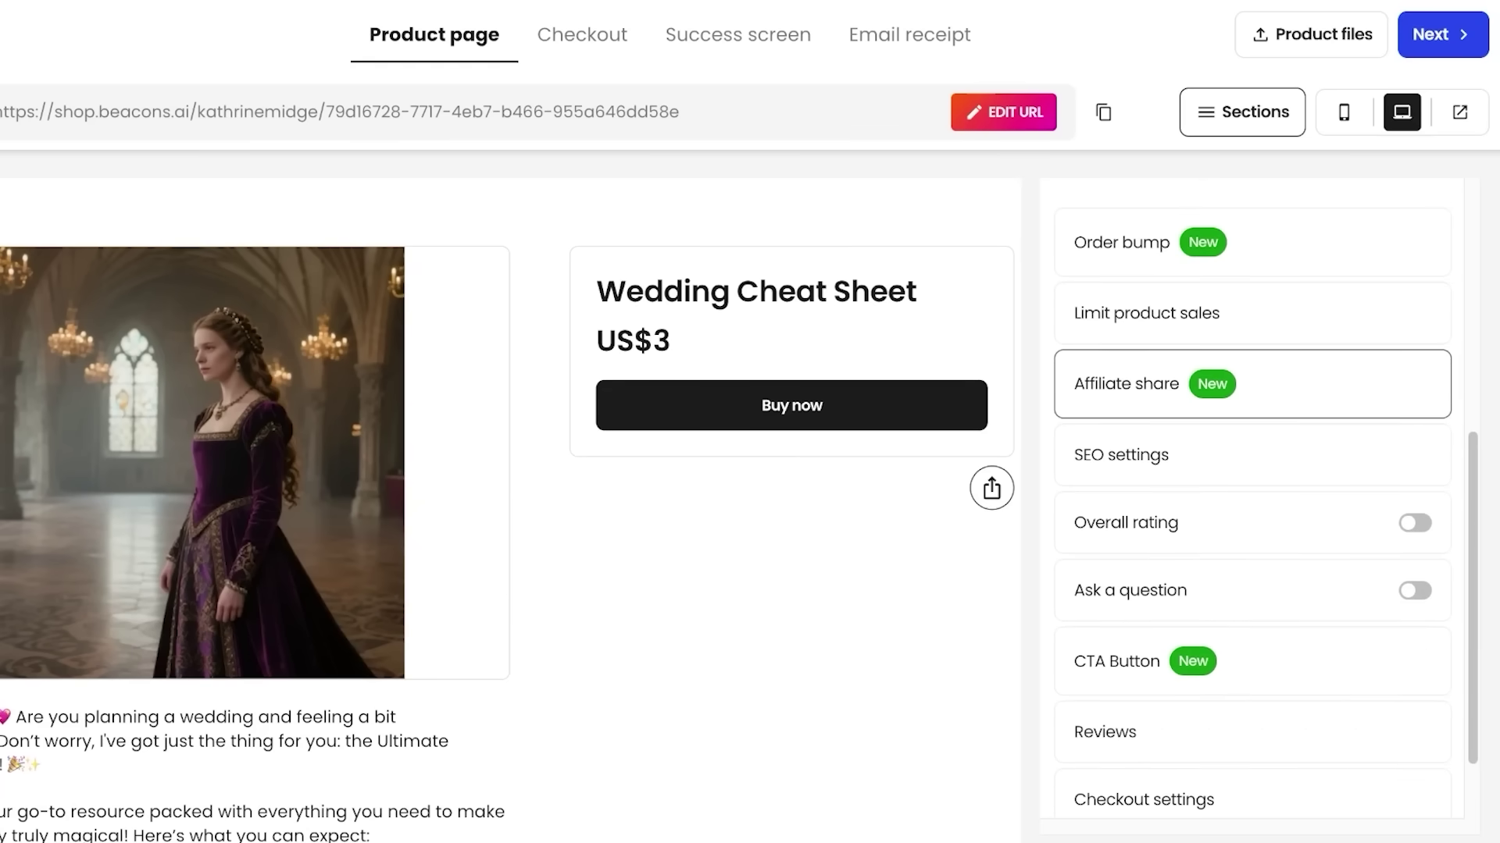
scroll(1252, 593, down, 1)
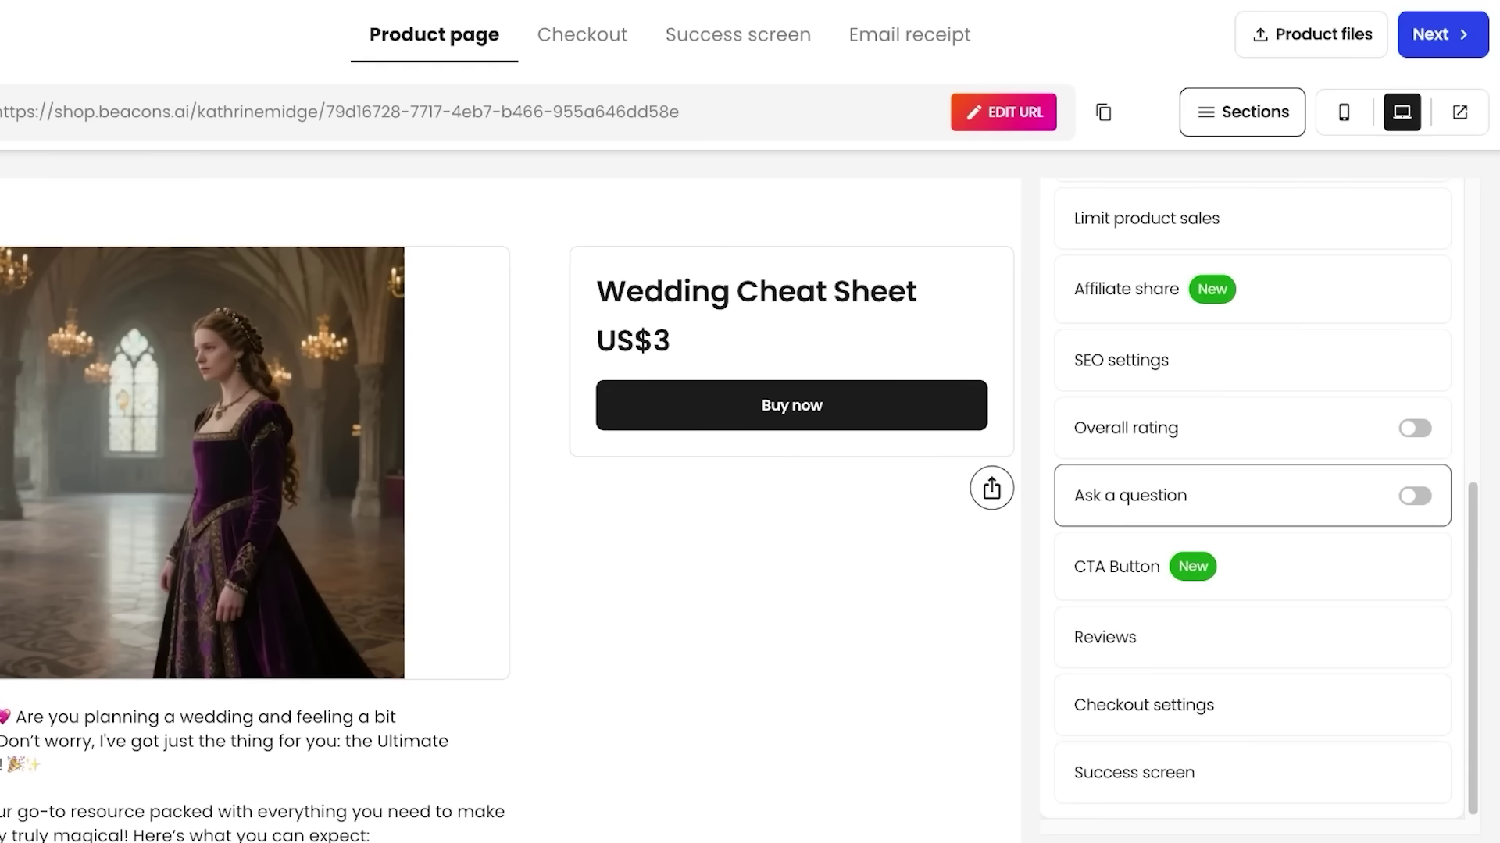
scroll(1252, 508, up, 1)
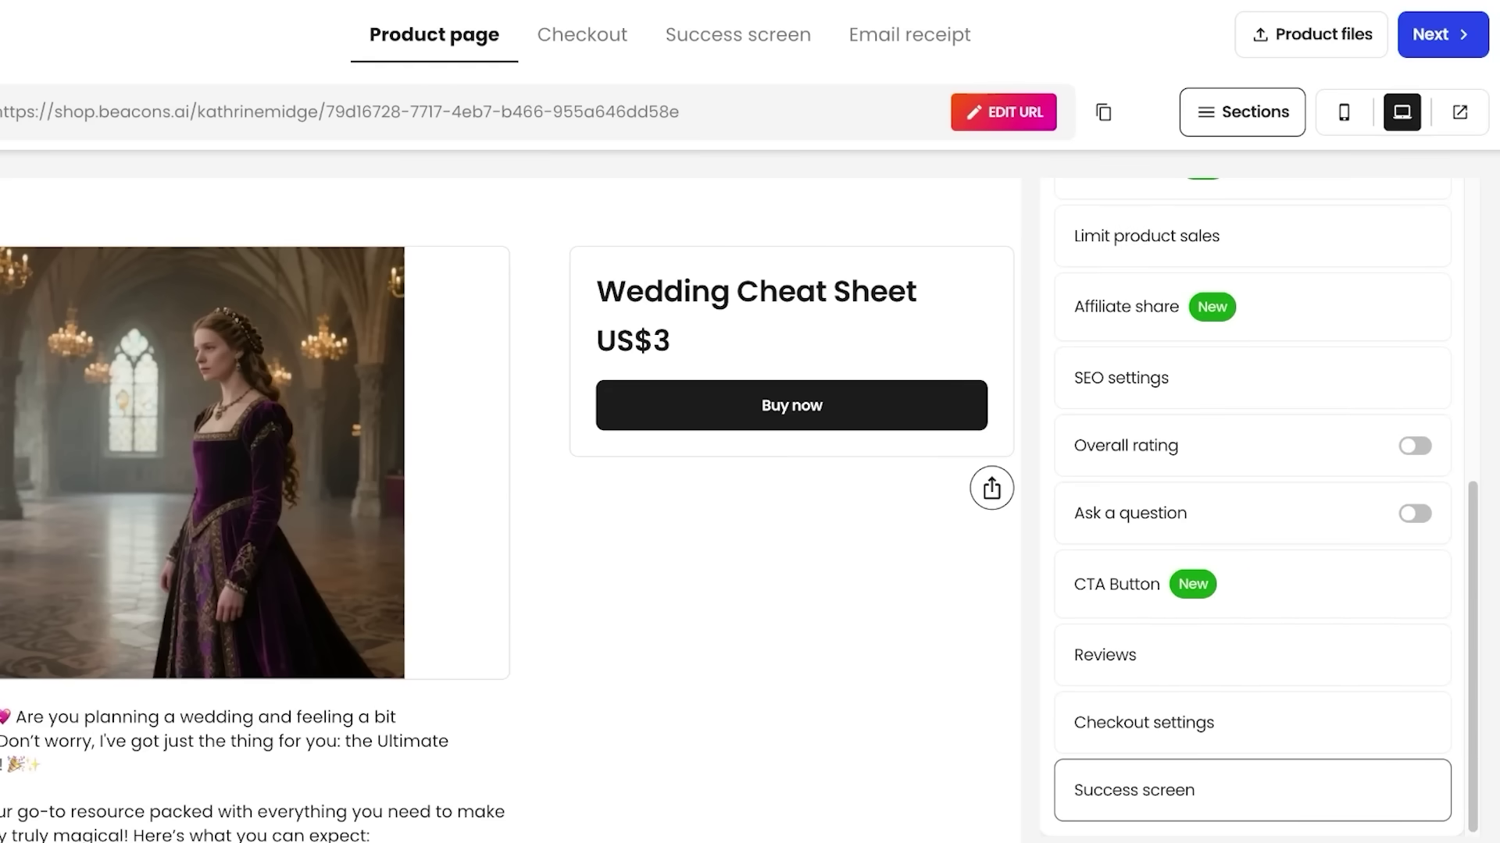
click(1442, 34)
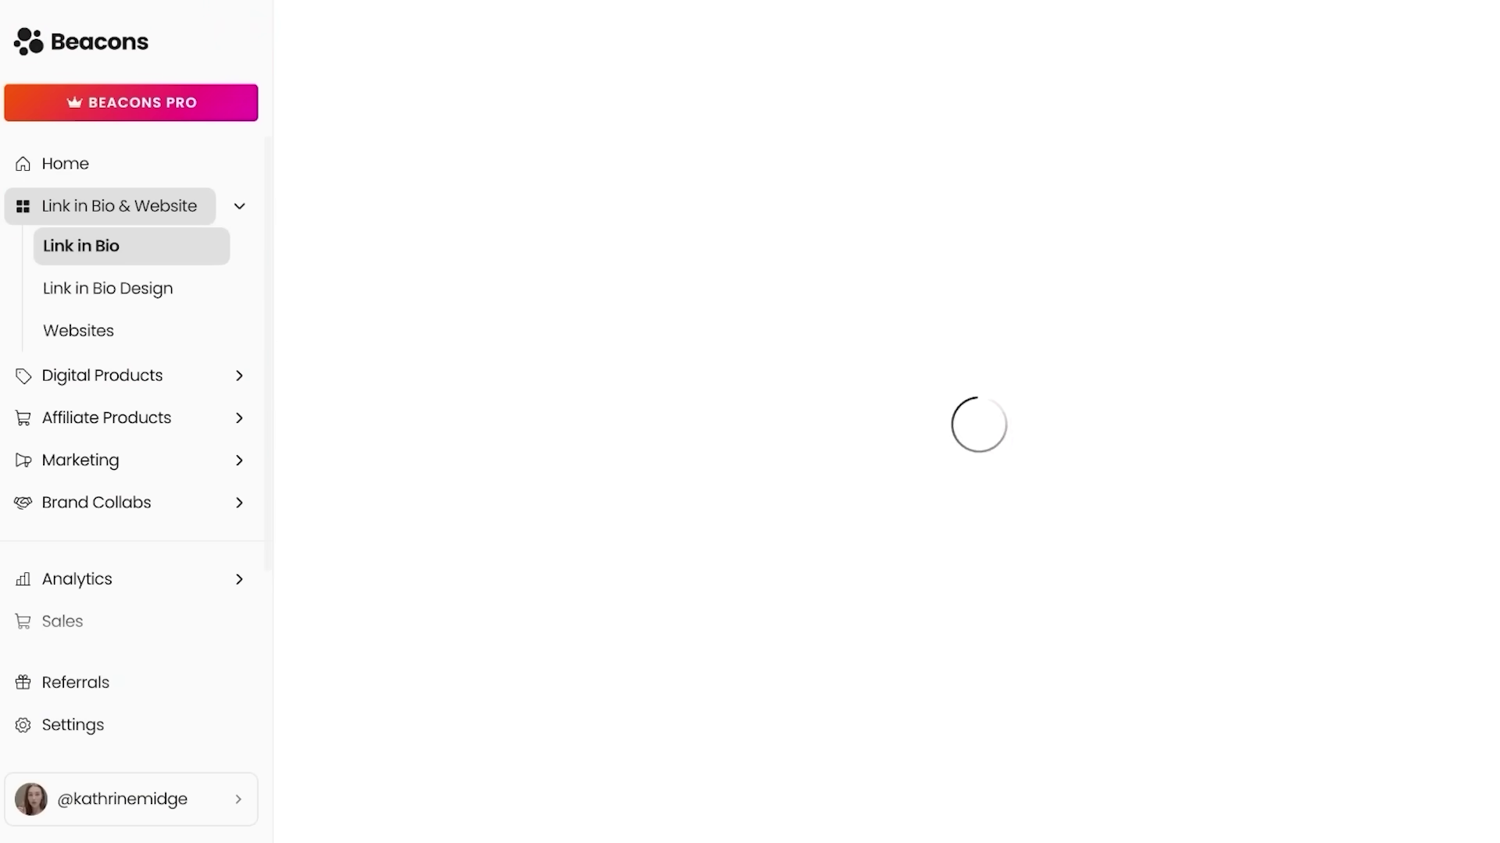
Check the new product in the Link in Bio preview and inspect its options in the Digital products block.
scroll(1300, 585, down, 3)
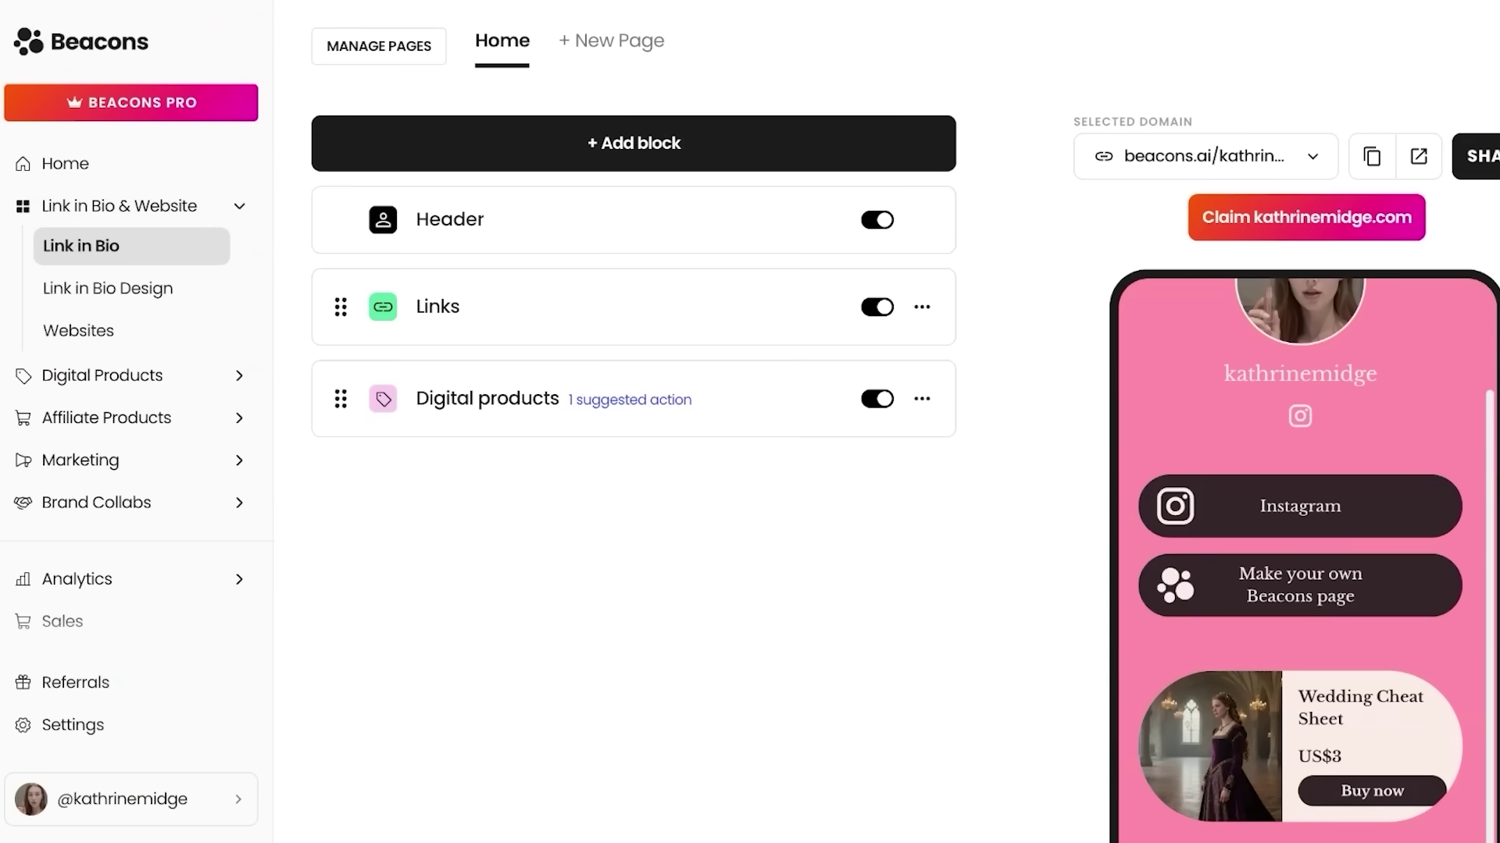
scroll(394, 273, down, 2)
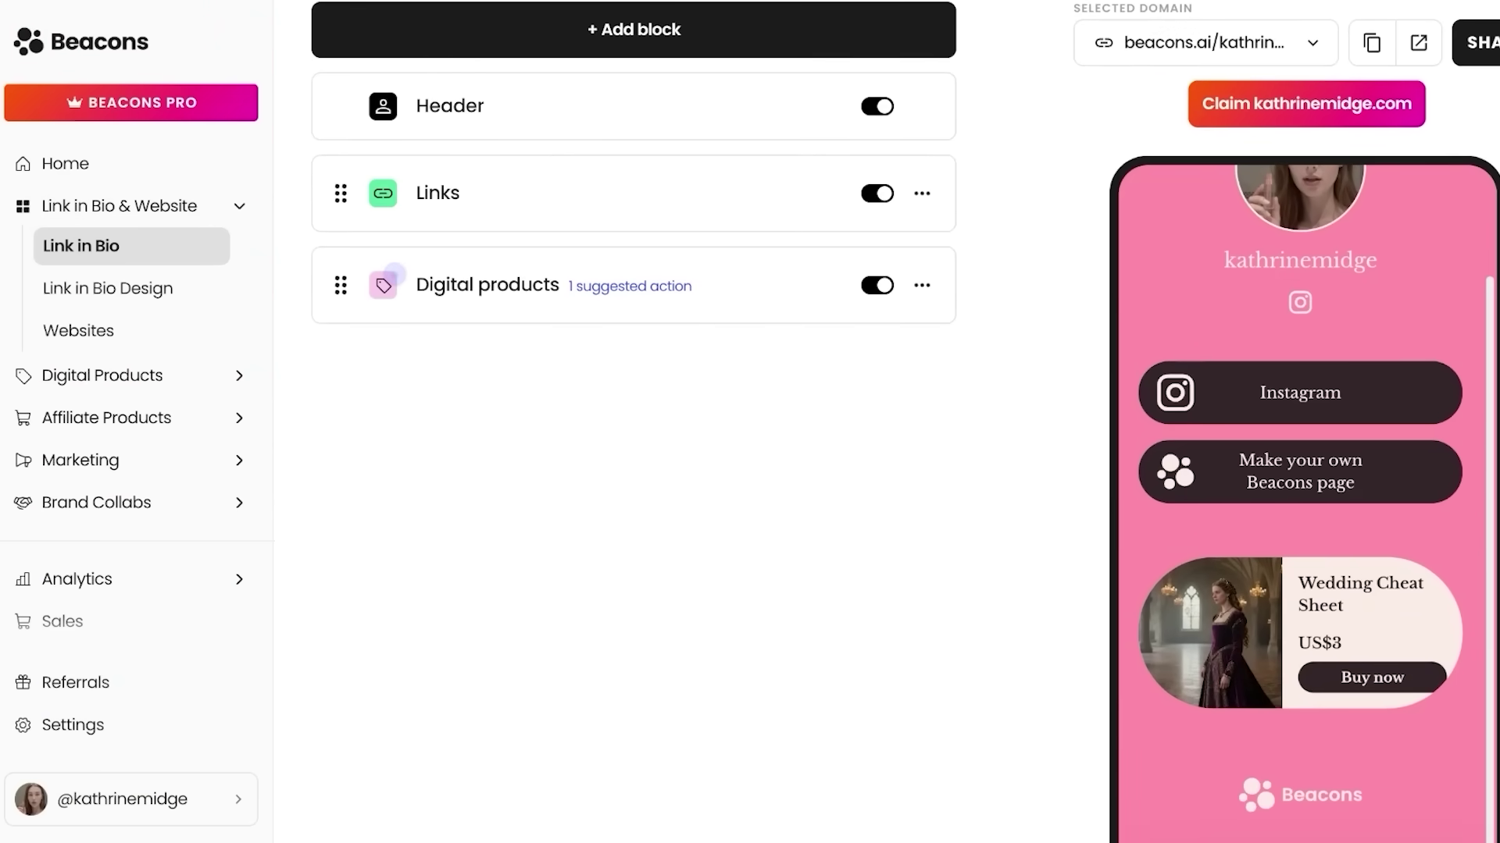
click(395, 275)
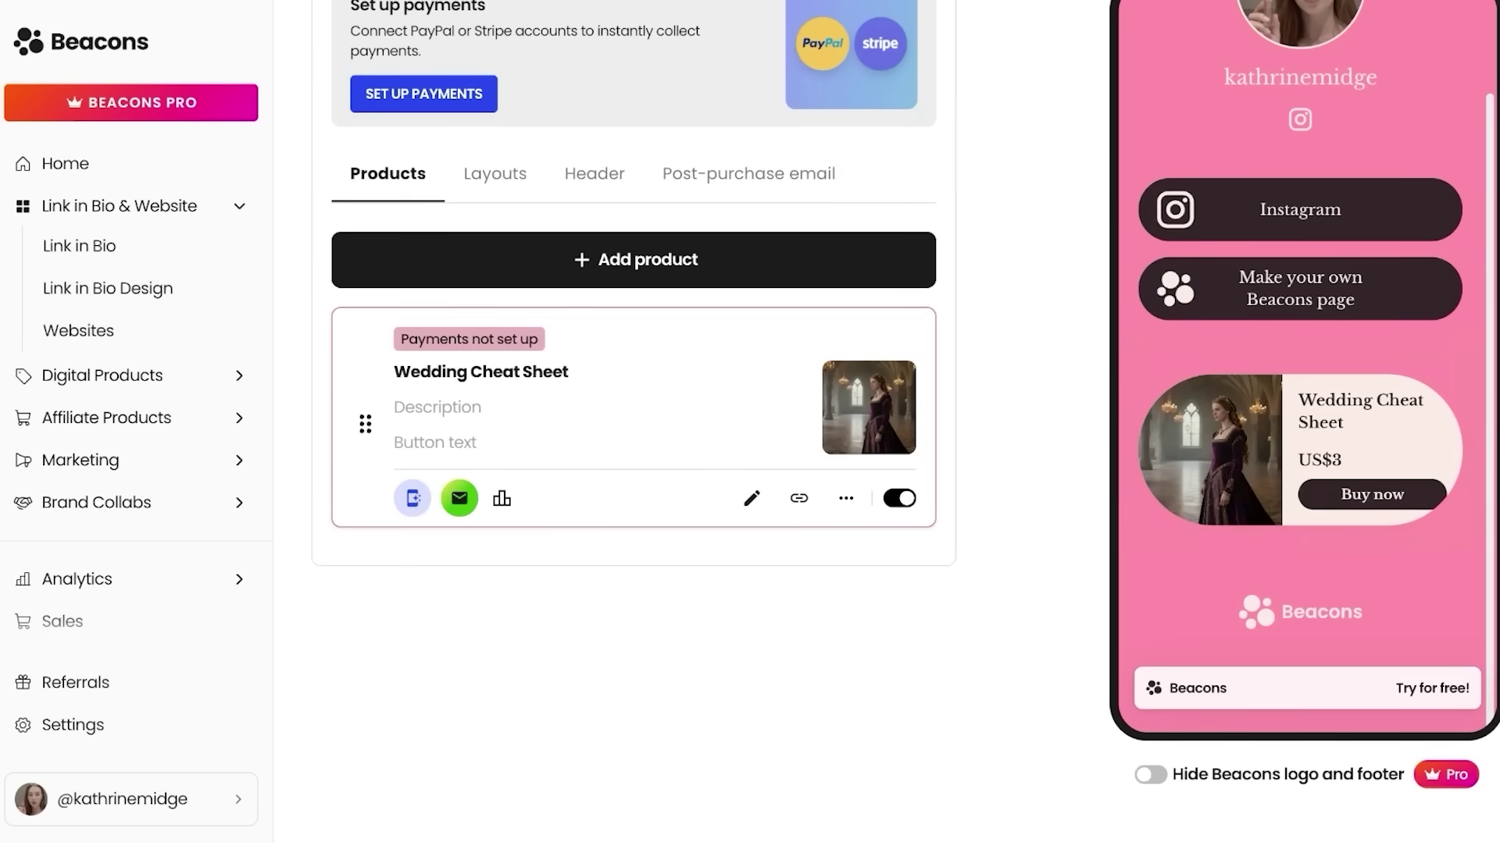
click(845, 499)
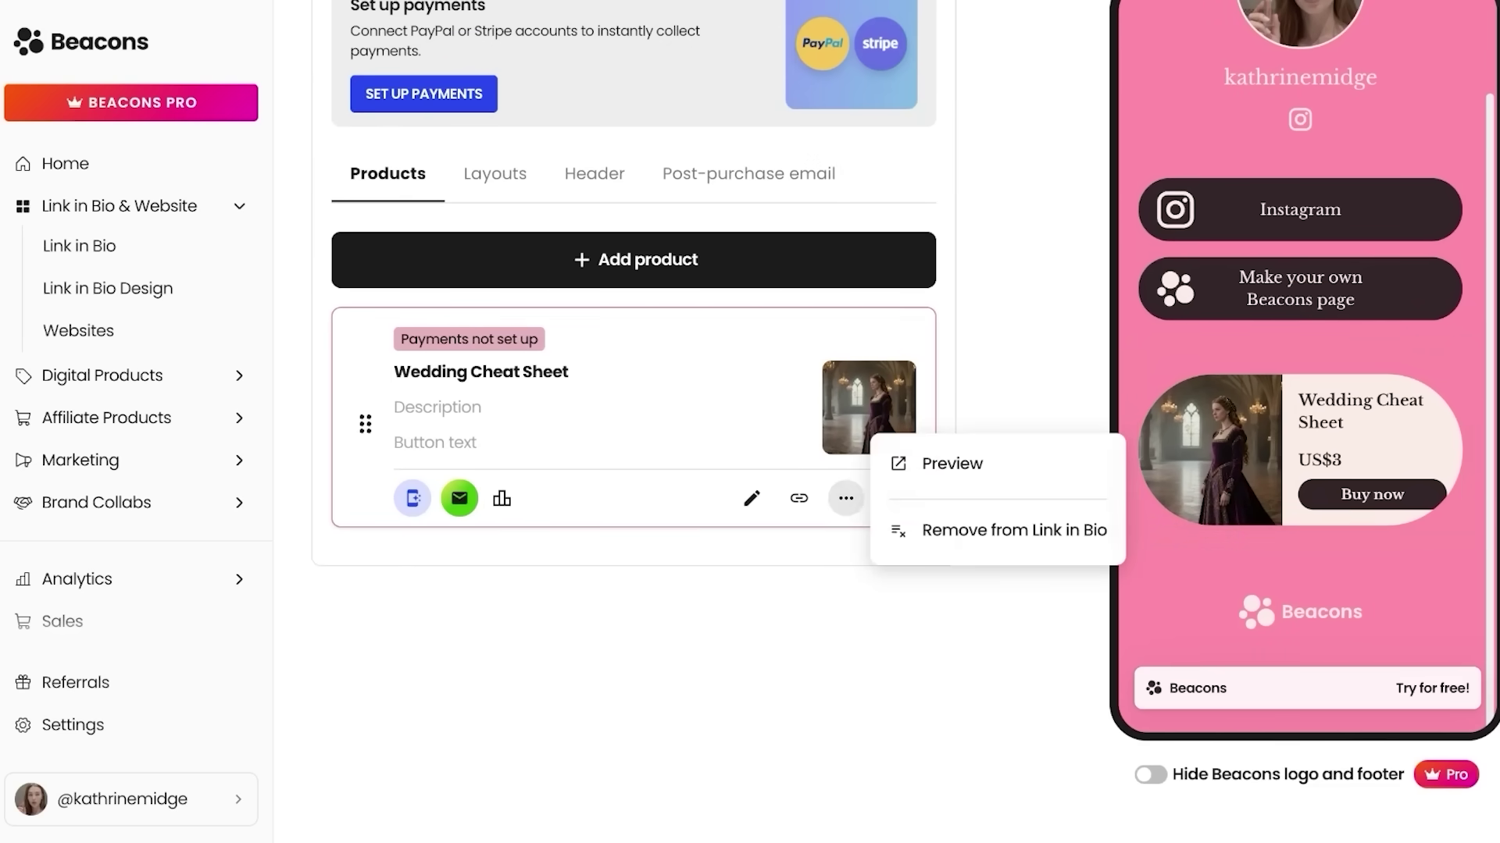
key(Escape)
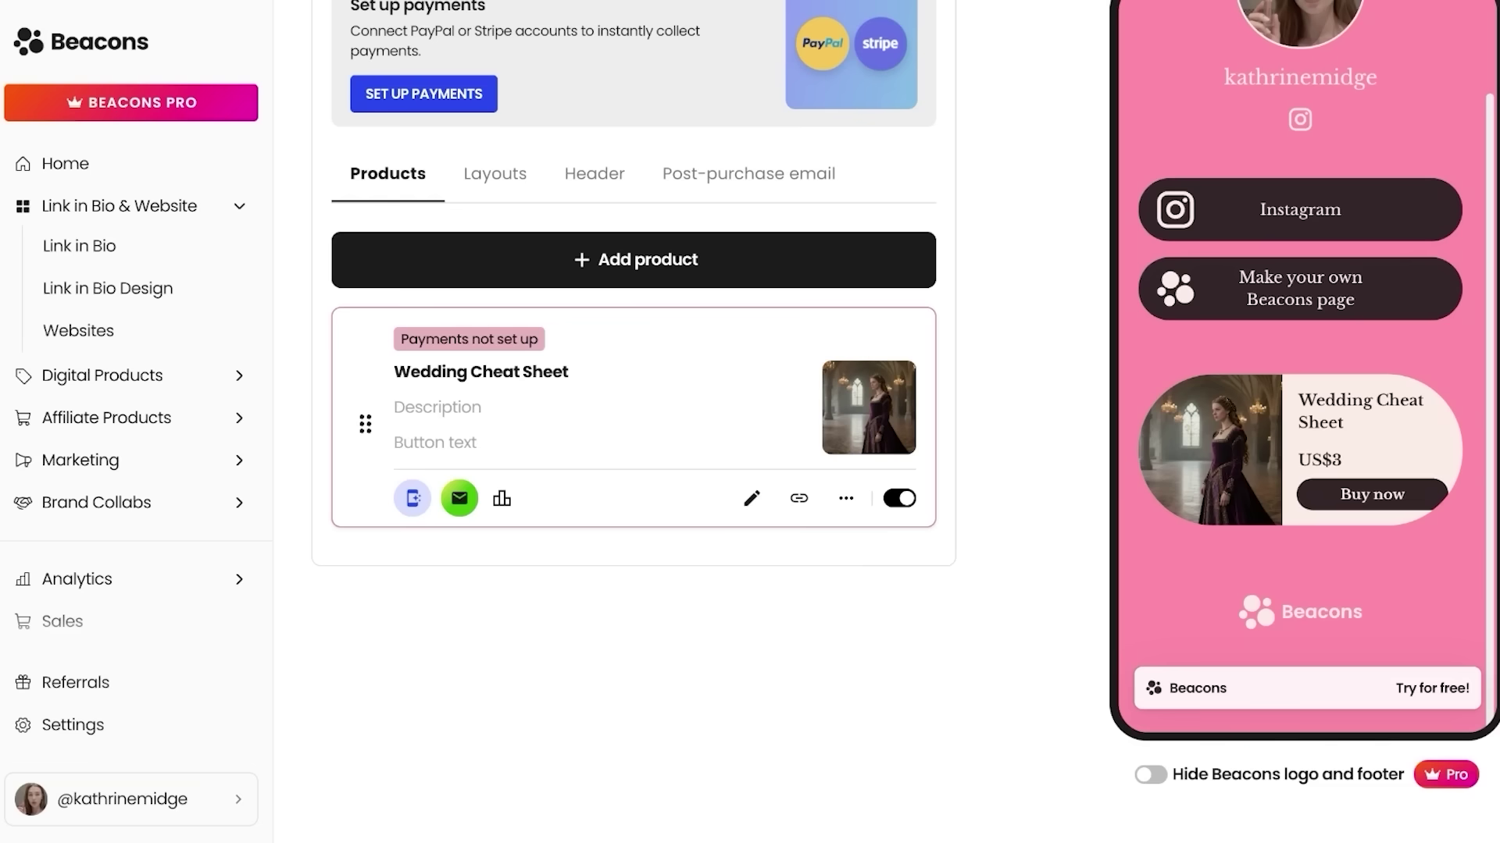
click(395, 407)
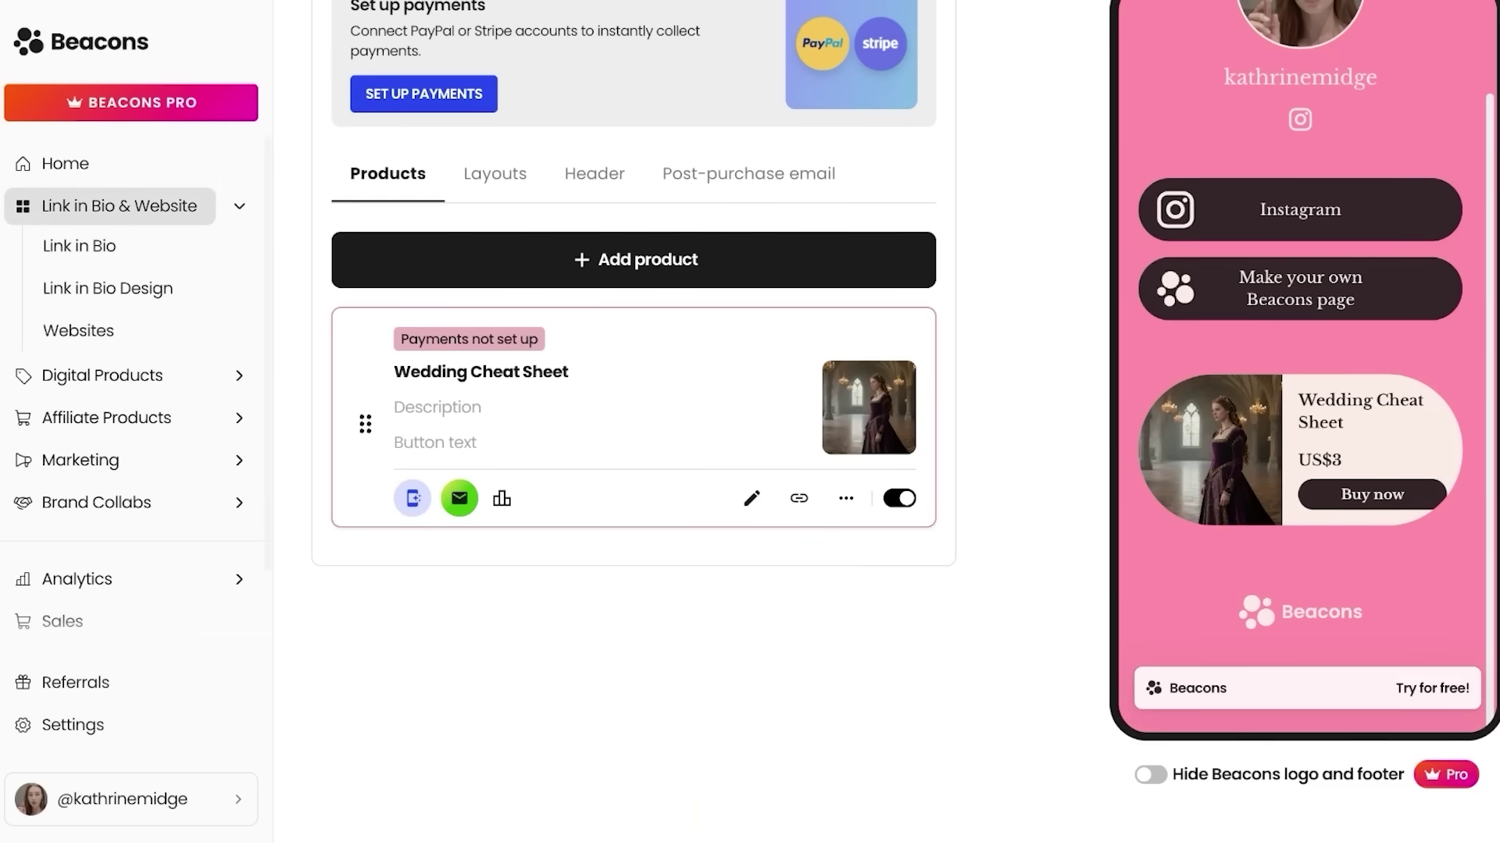
View the Home dashboard's creator statistics and return to the Link in Bio page to review its blocks and preview.
click(65, 164)
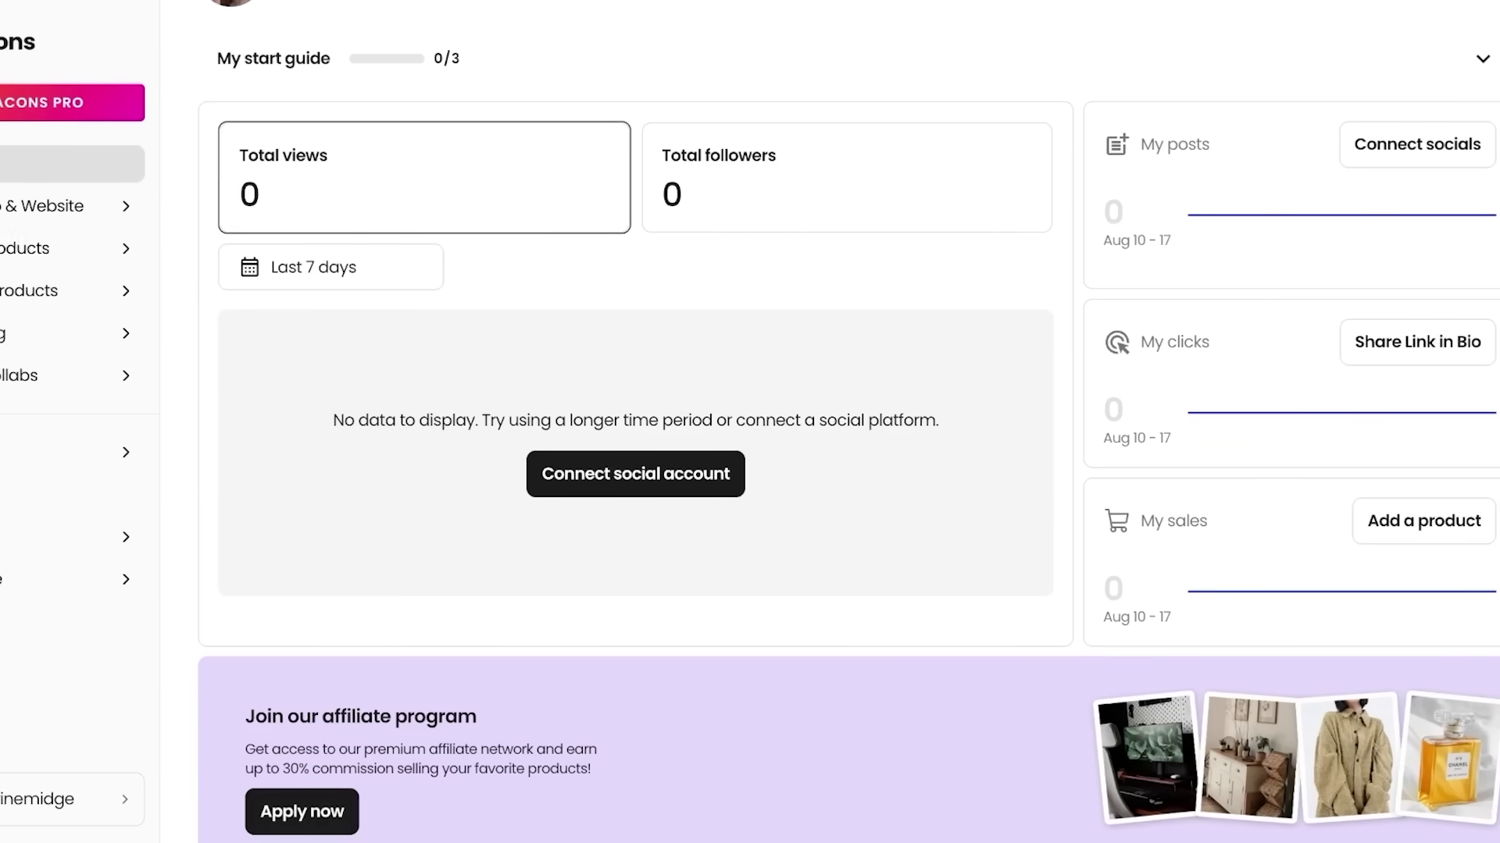
scroll(745, 422, up, 1)
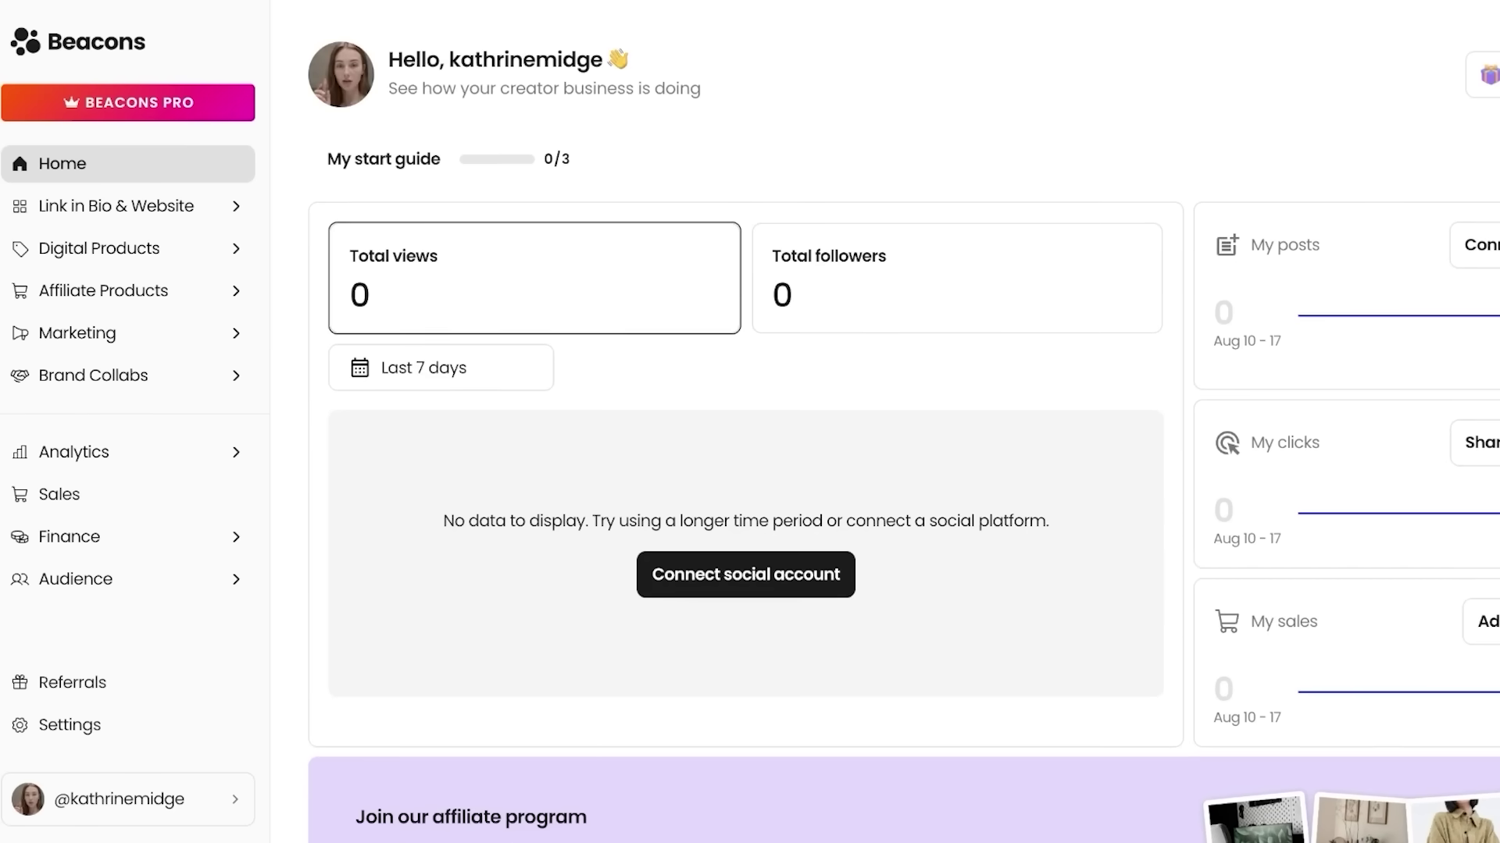
click(107, 206)
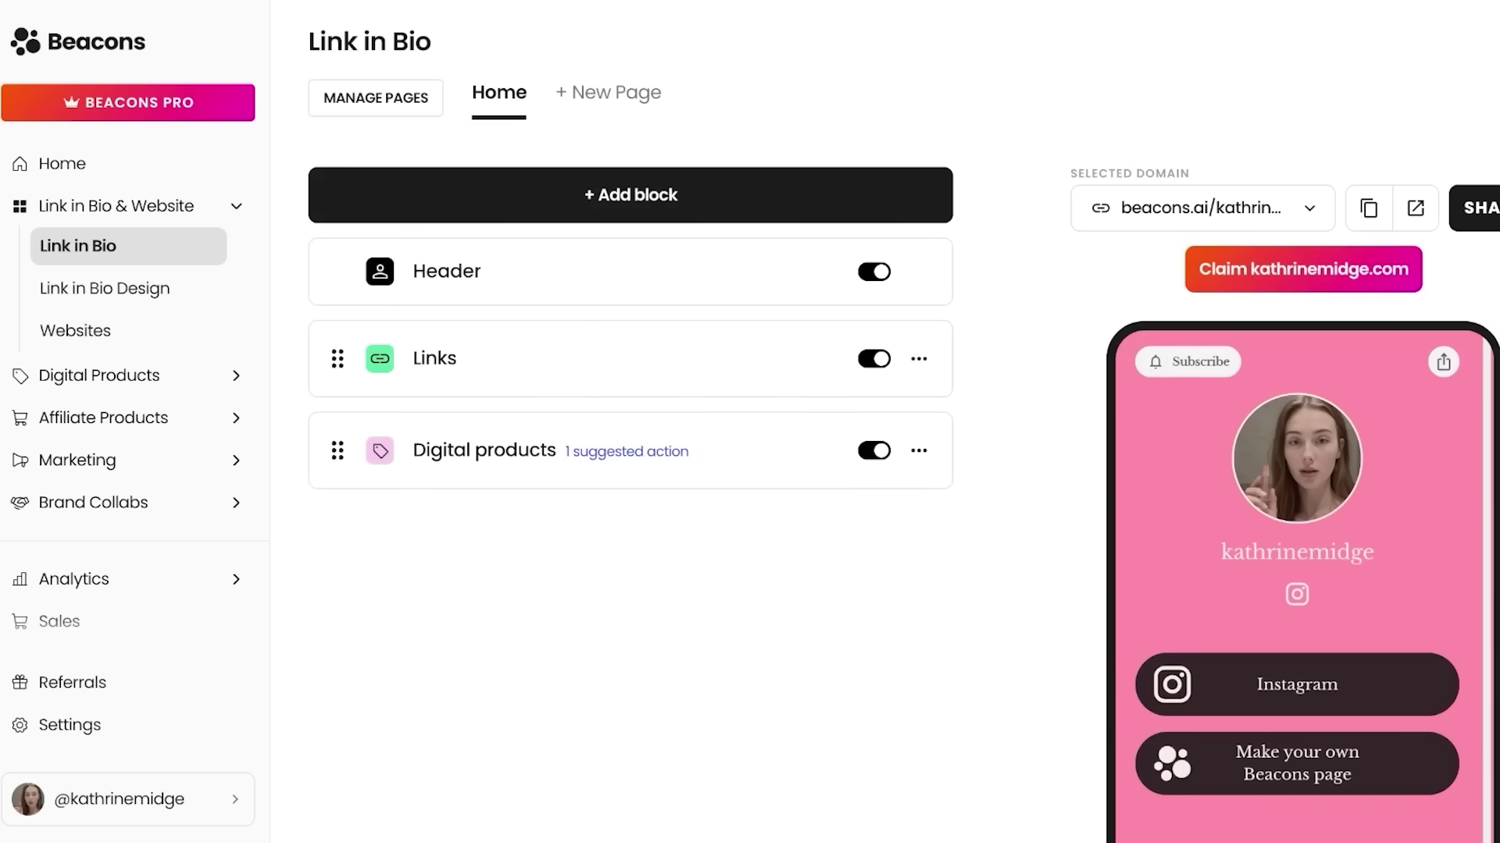
scroll(903, 422, down, 3)
scroll(903, 421, up, 3)
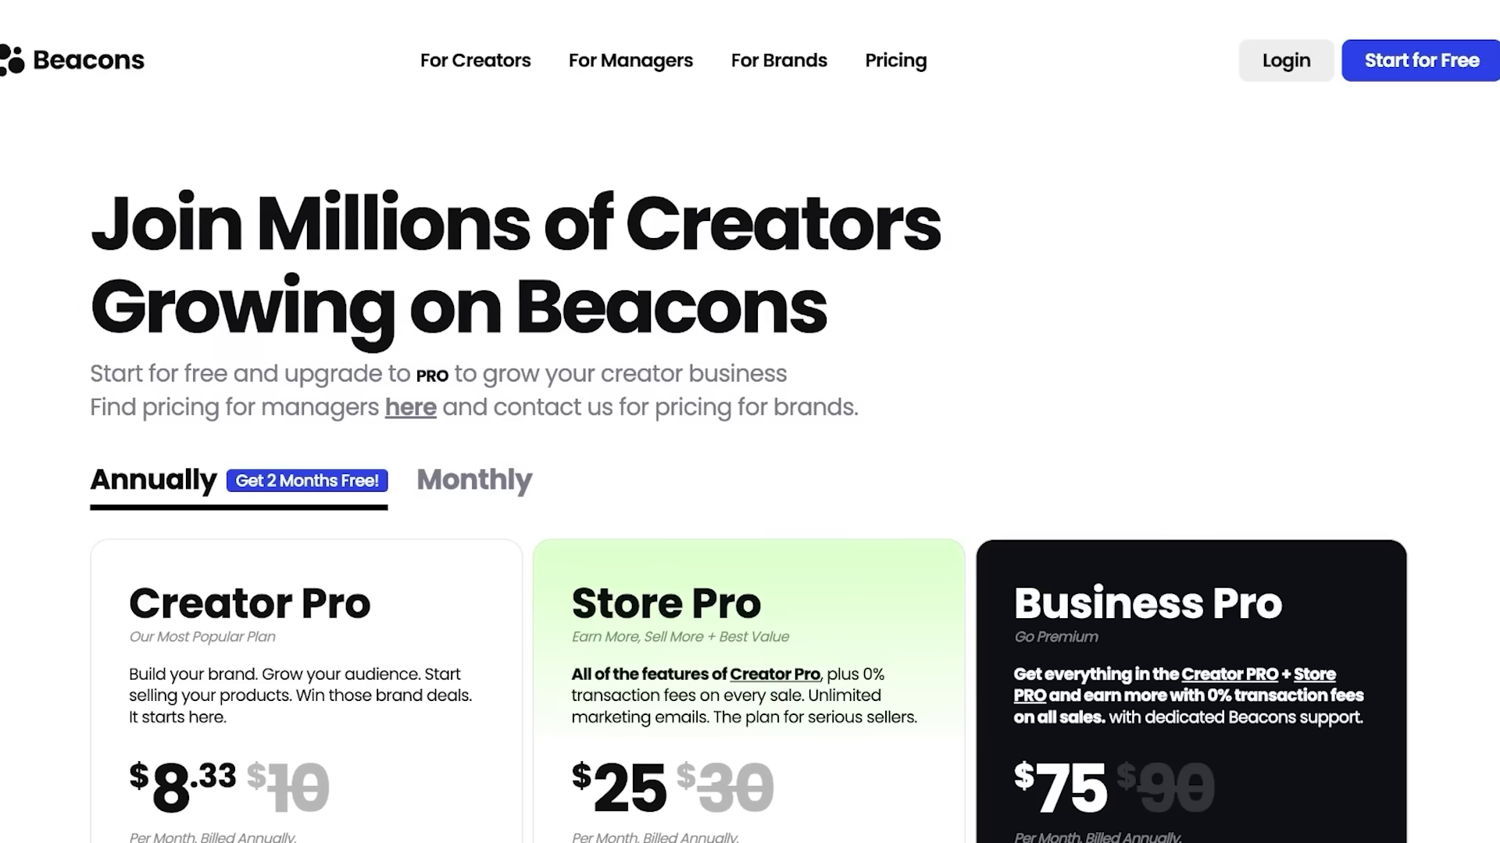
Compare the Creator Pro, Store Pro and Business Pro plans under annual and monthly billing.
scroll(750, 421, down, 5)
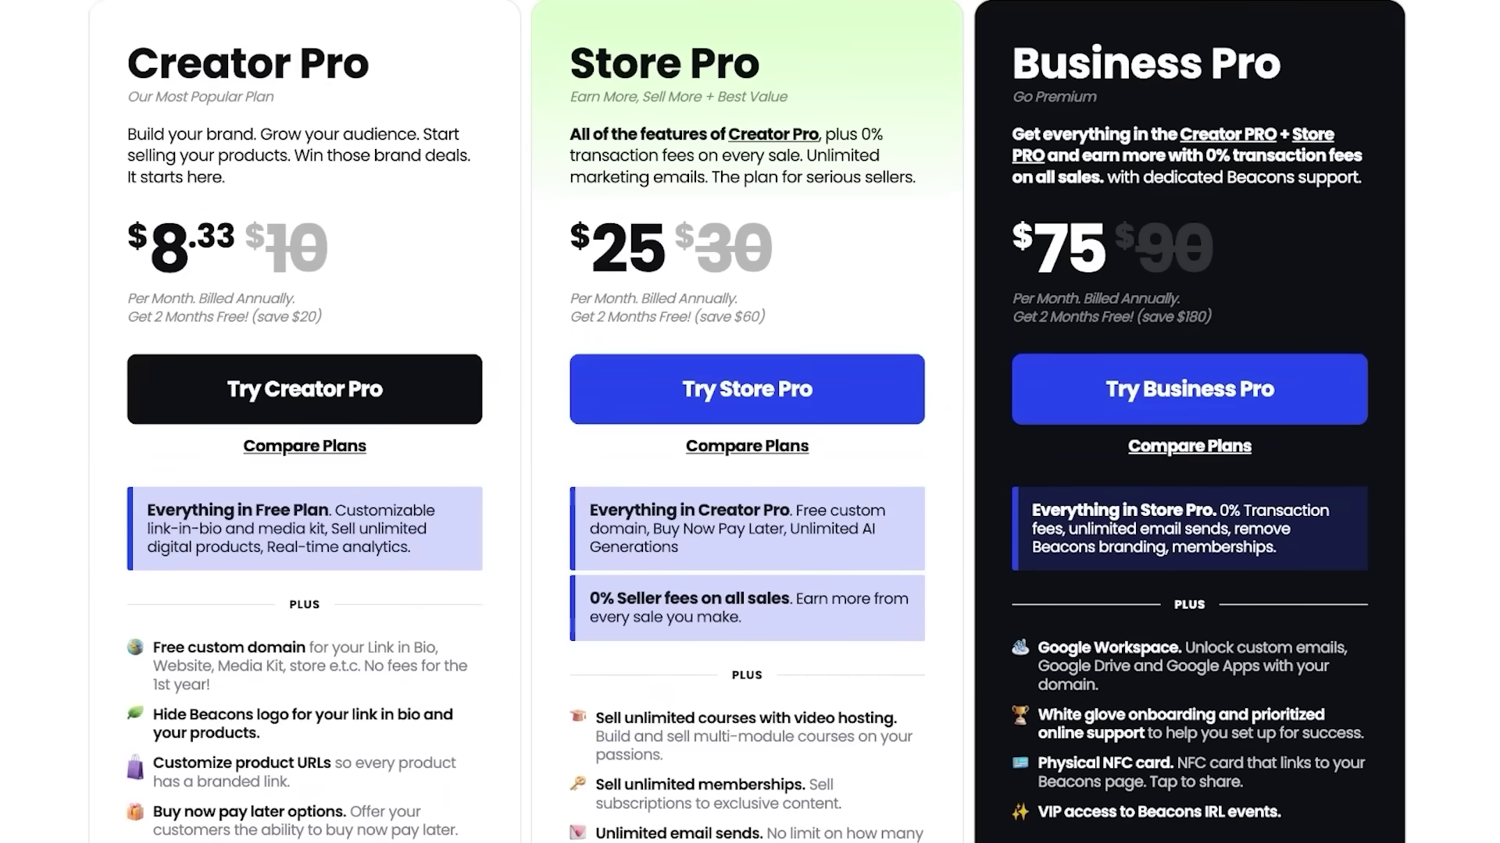
scroll(749, 422, up, 4)
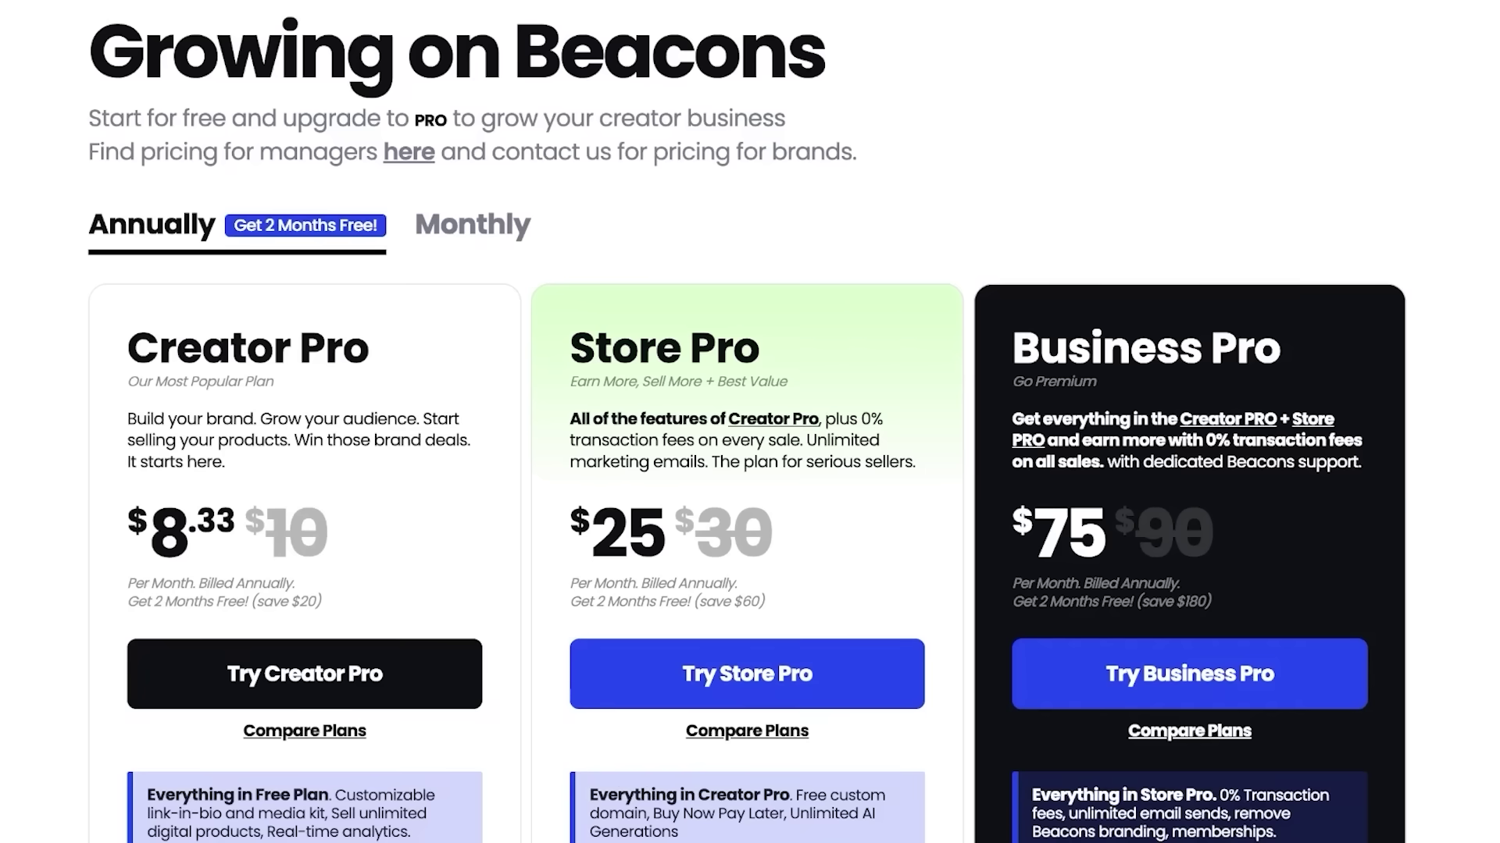
click(471, 225)
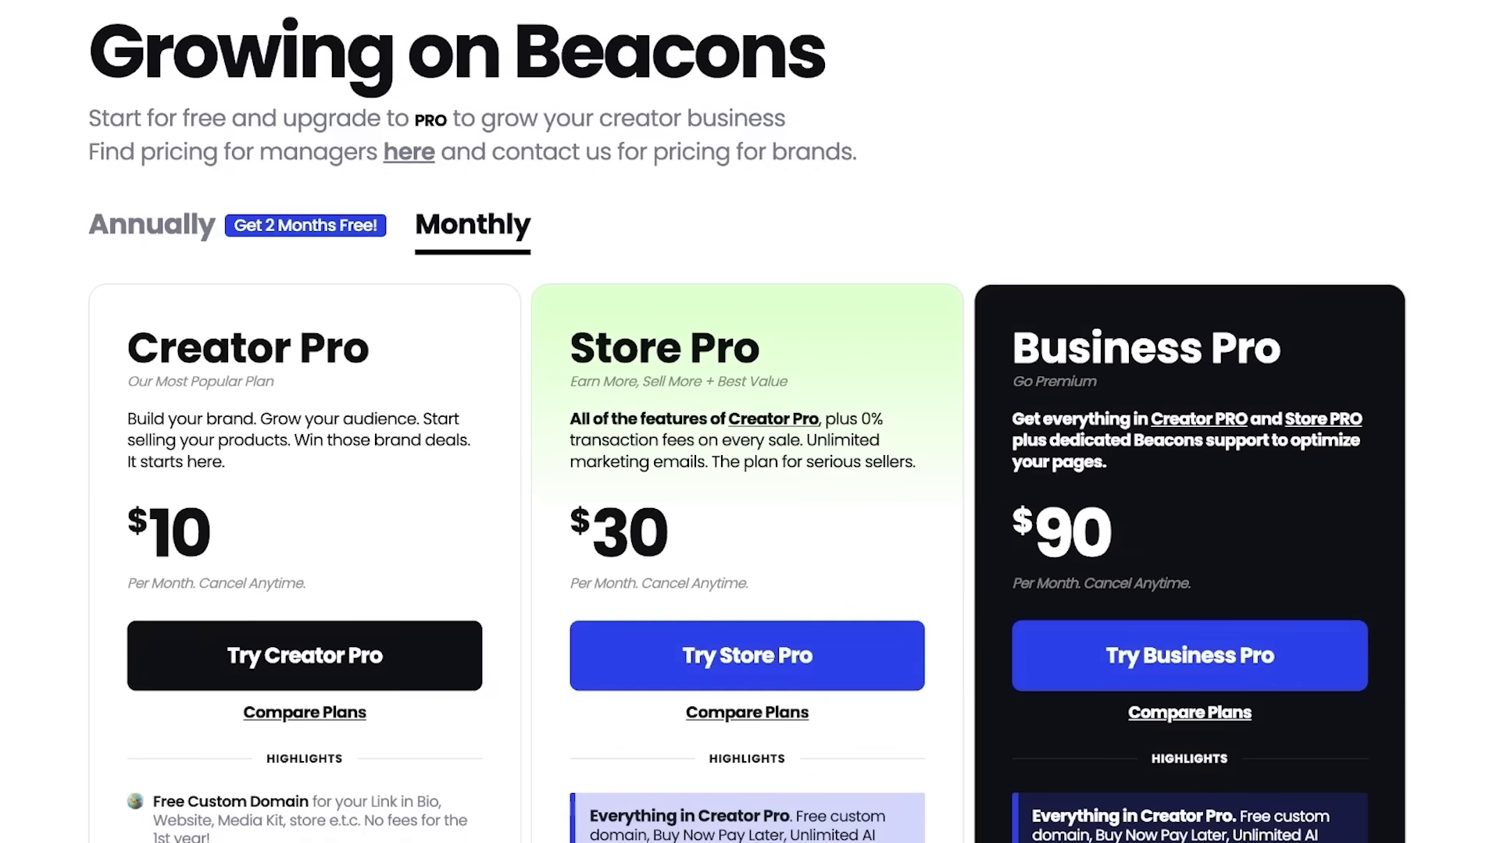
scroll(750, 421, down, 1)
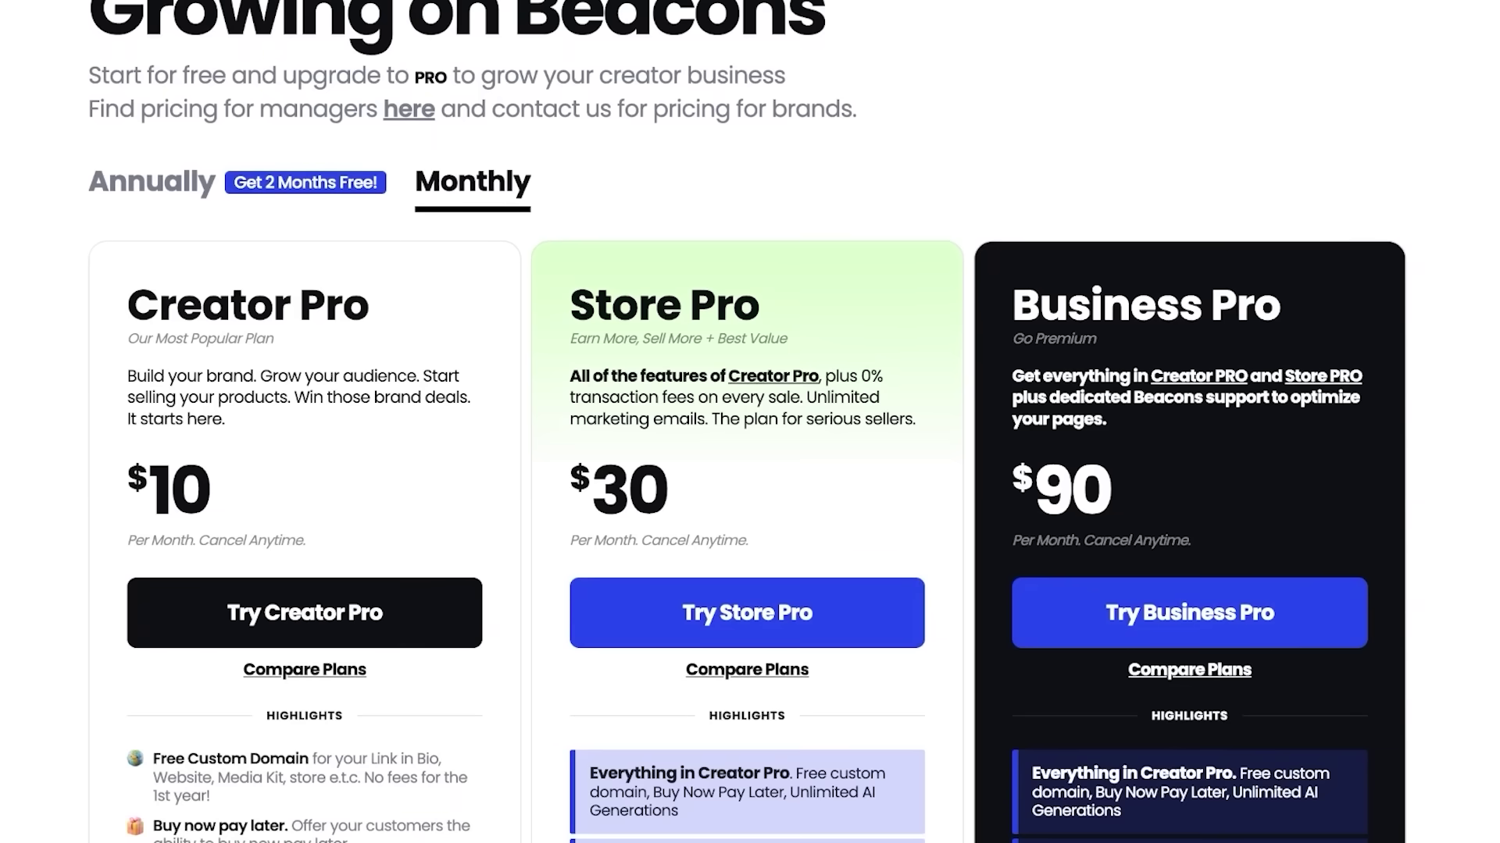
Examine the feature highlights and seller fees listed for the monthly Creator Pro, Store Pro and Business Pro plans.
scroll(750, 422, down, 3)
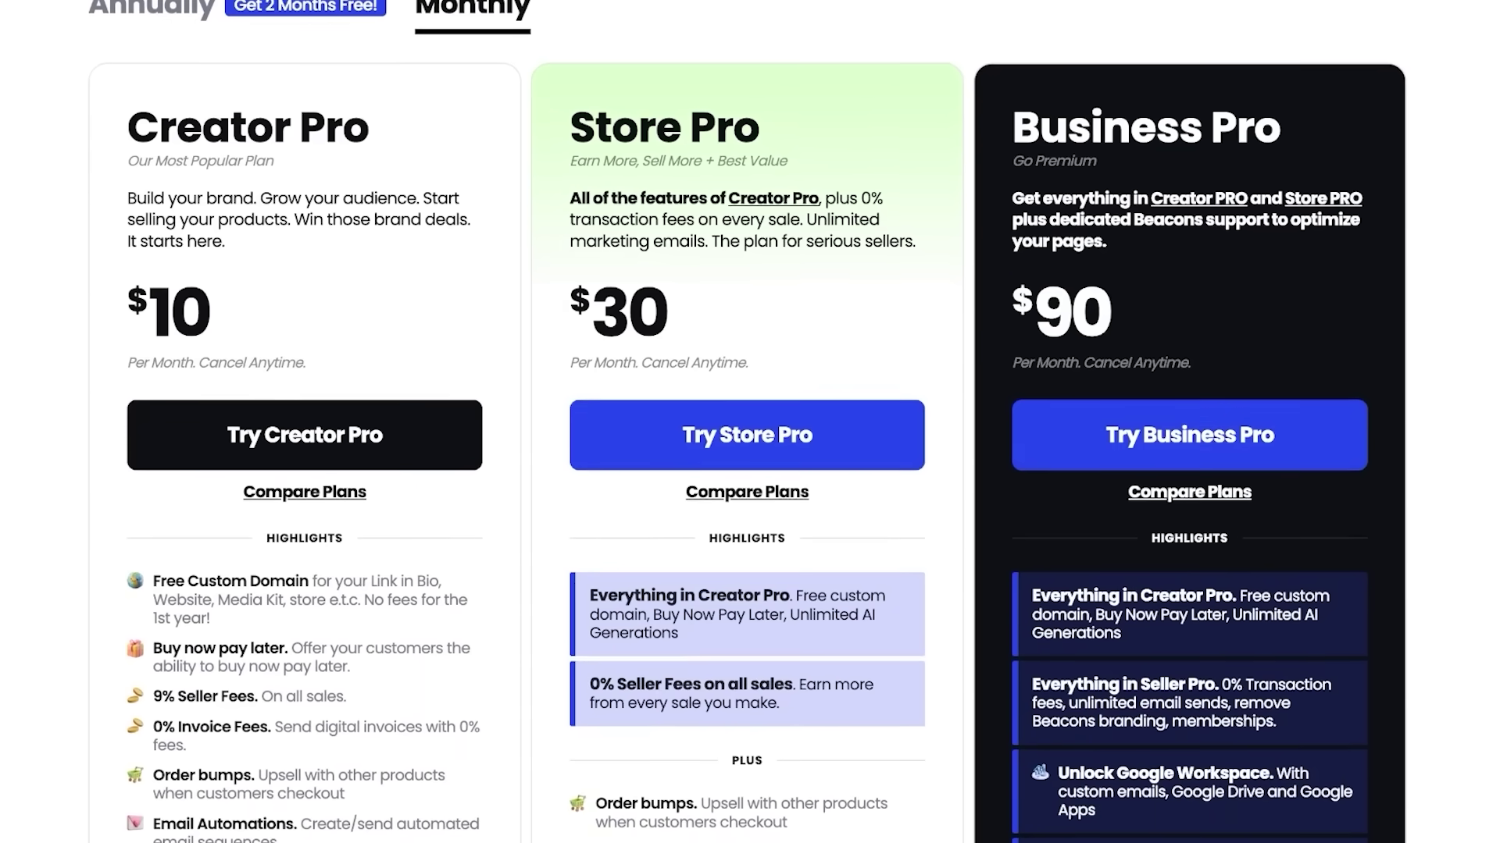
scroll(750, 422, down, 3)
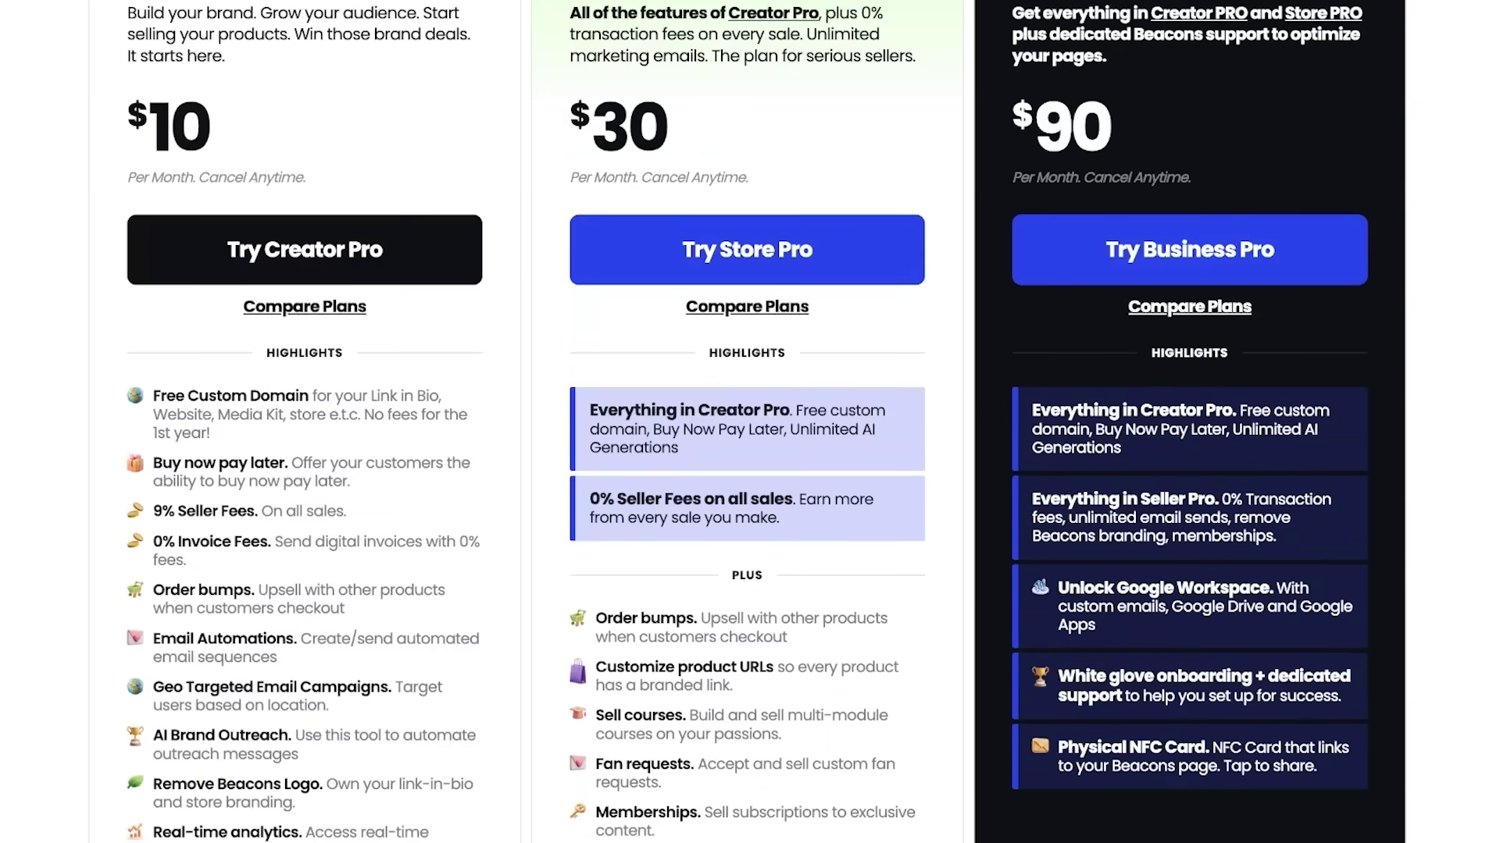
scroll(749, 422, down, 2)
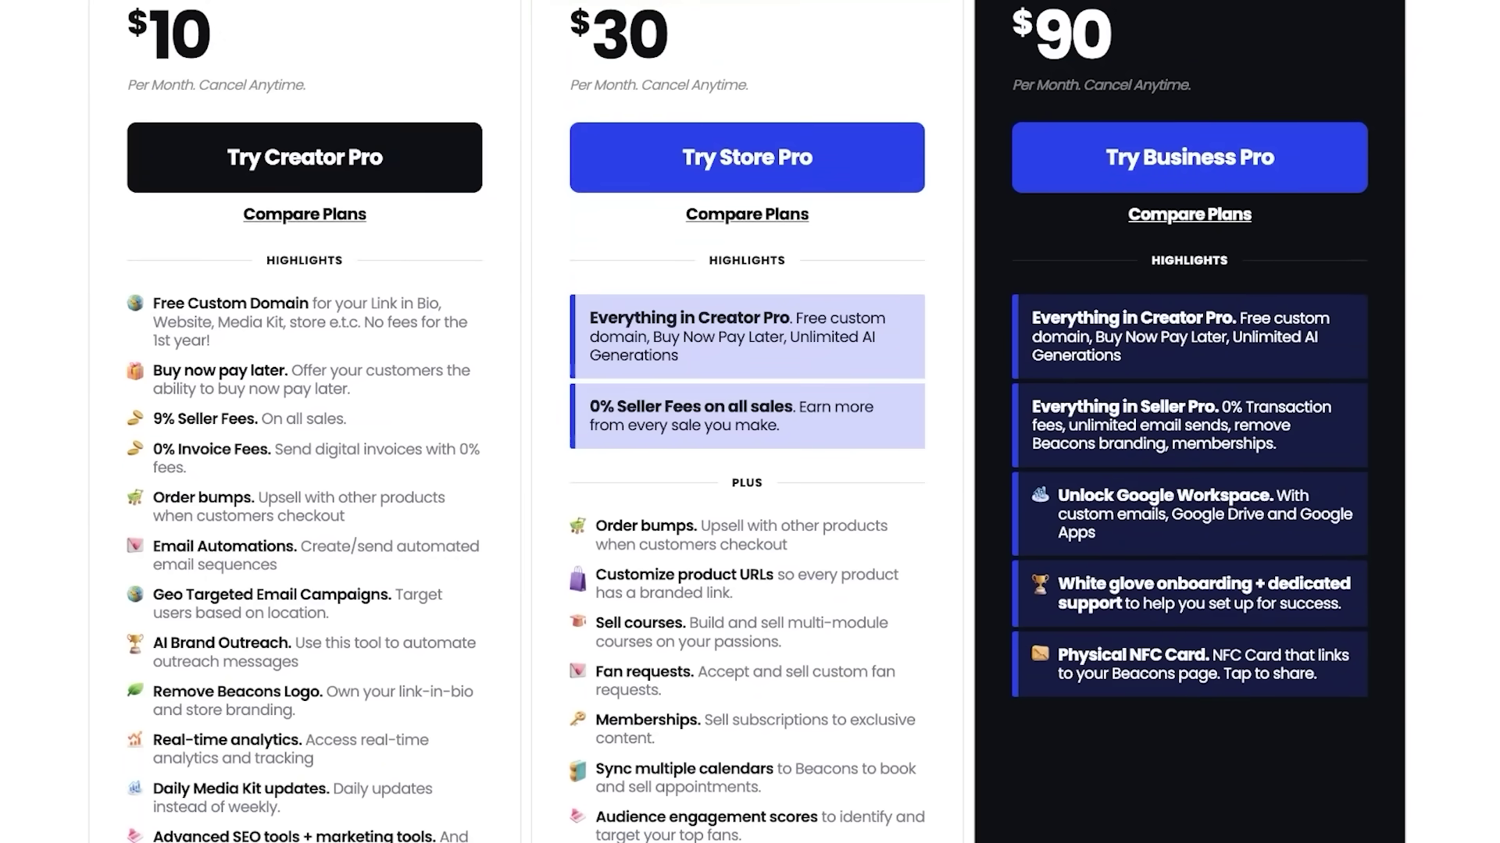
drag(153, 419, 346, 418)
scroll(749, 422, down, 1)
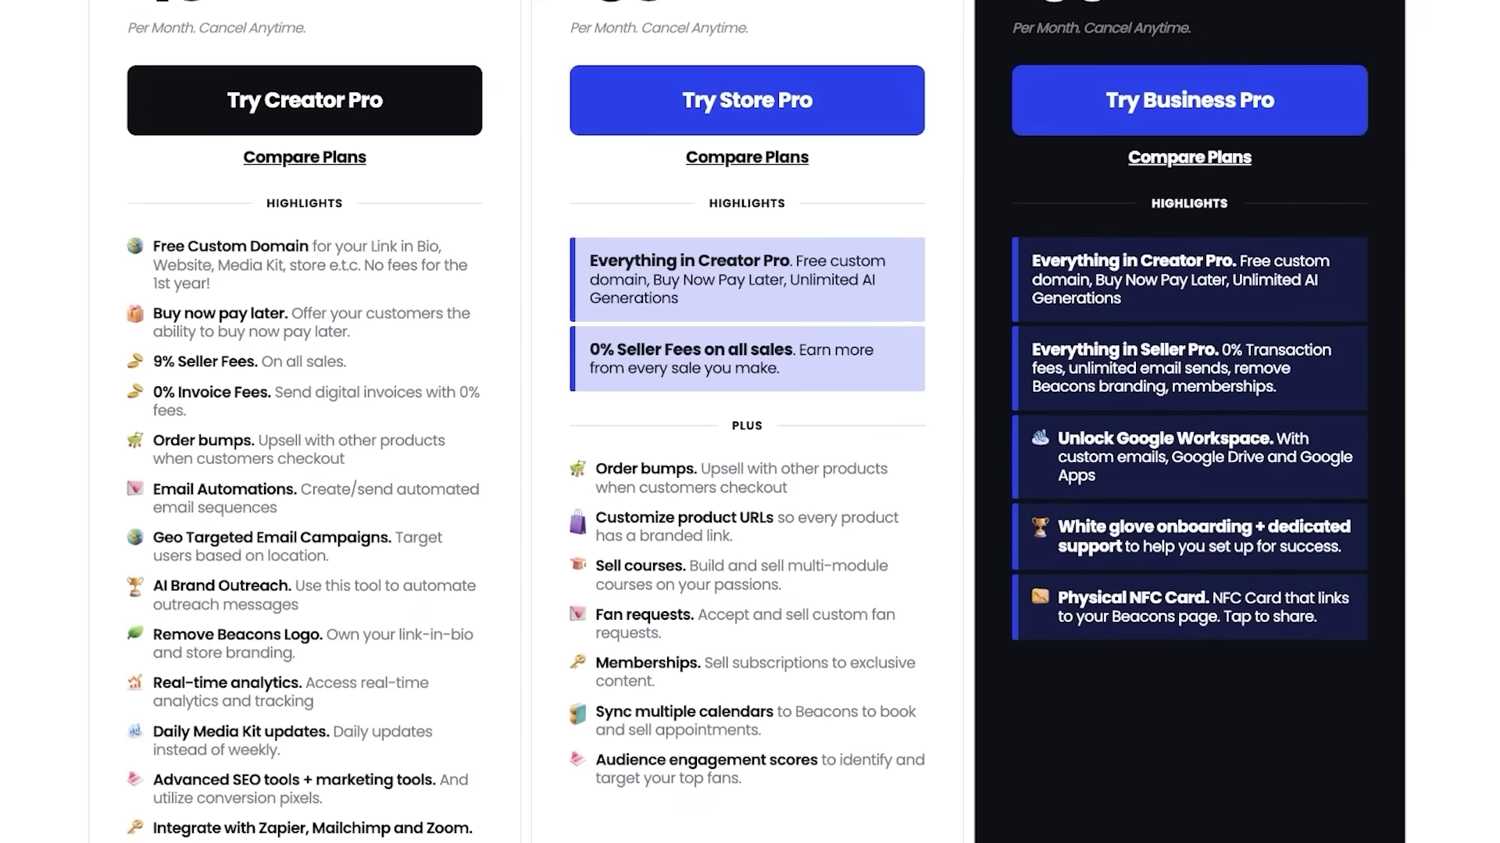
scroll(750, 422, up, 4)
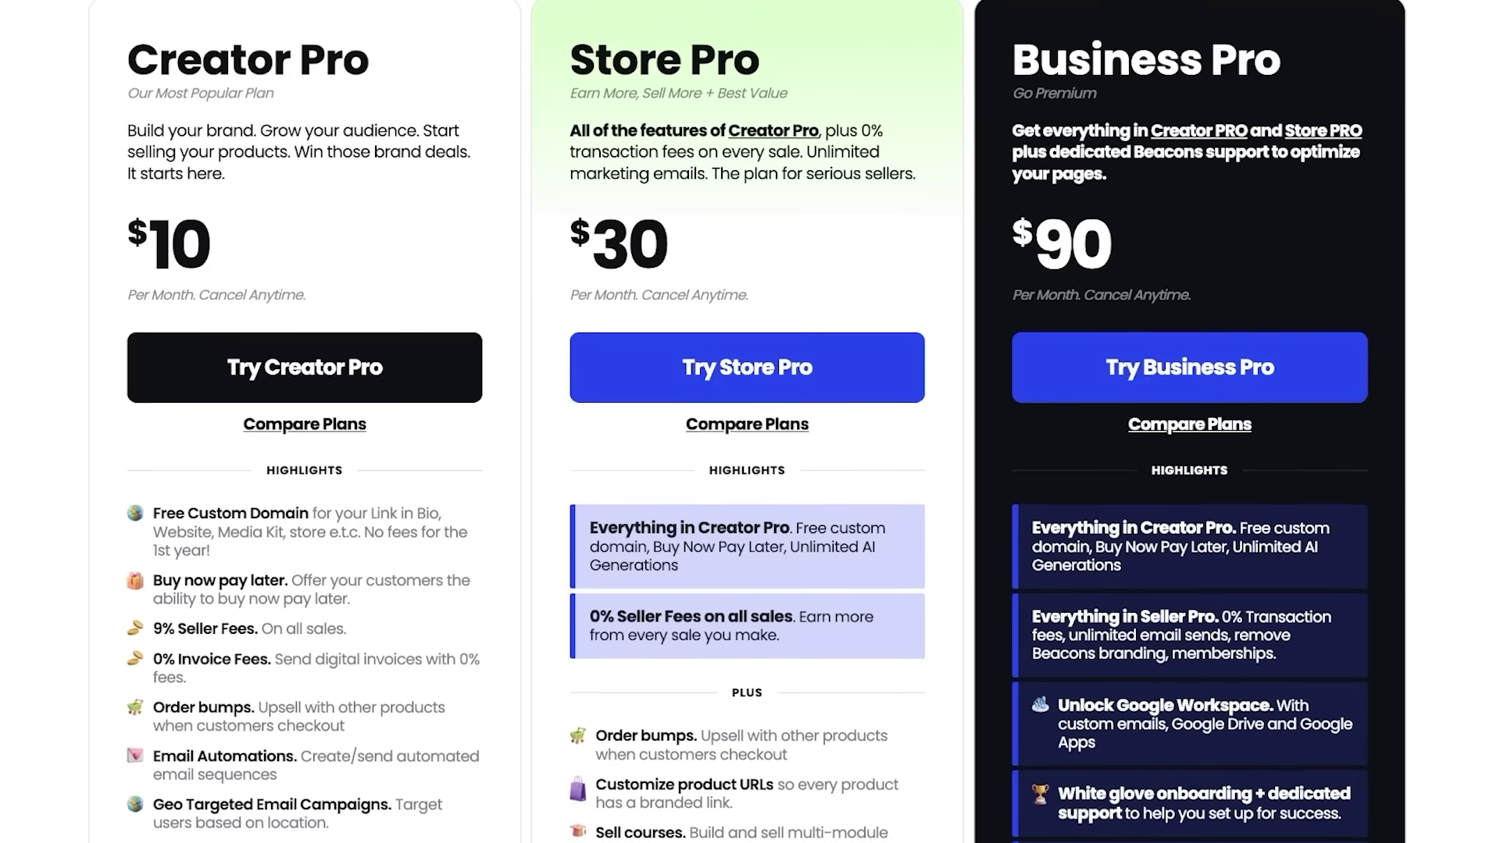
scroll(749, 422, down, 2)
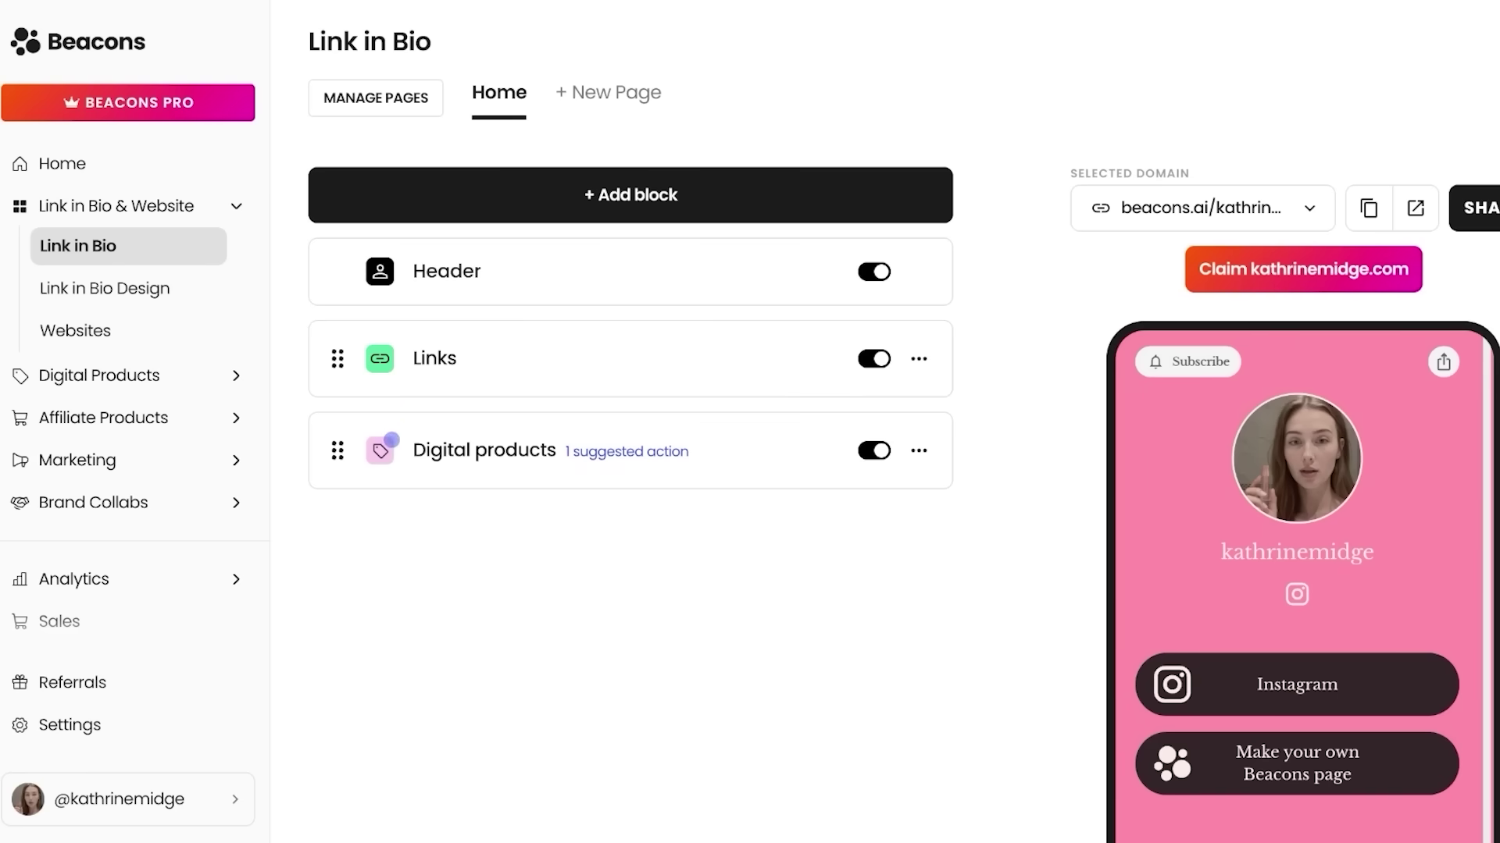
Look over the Link in Bio page's blocks and preview, and return to the Home dashboard.
scroll(882, 422, down, 1)
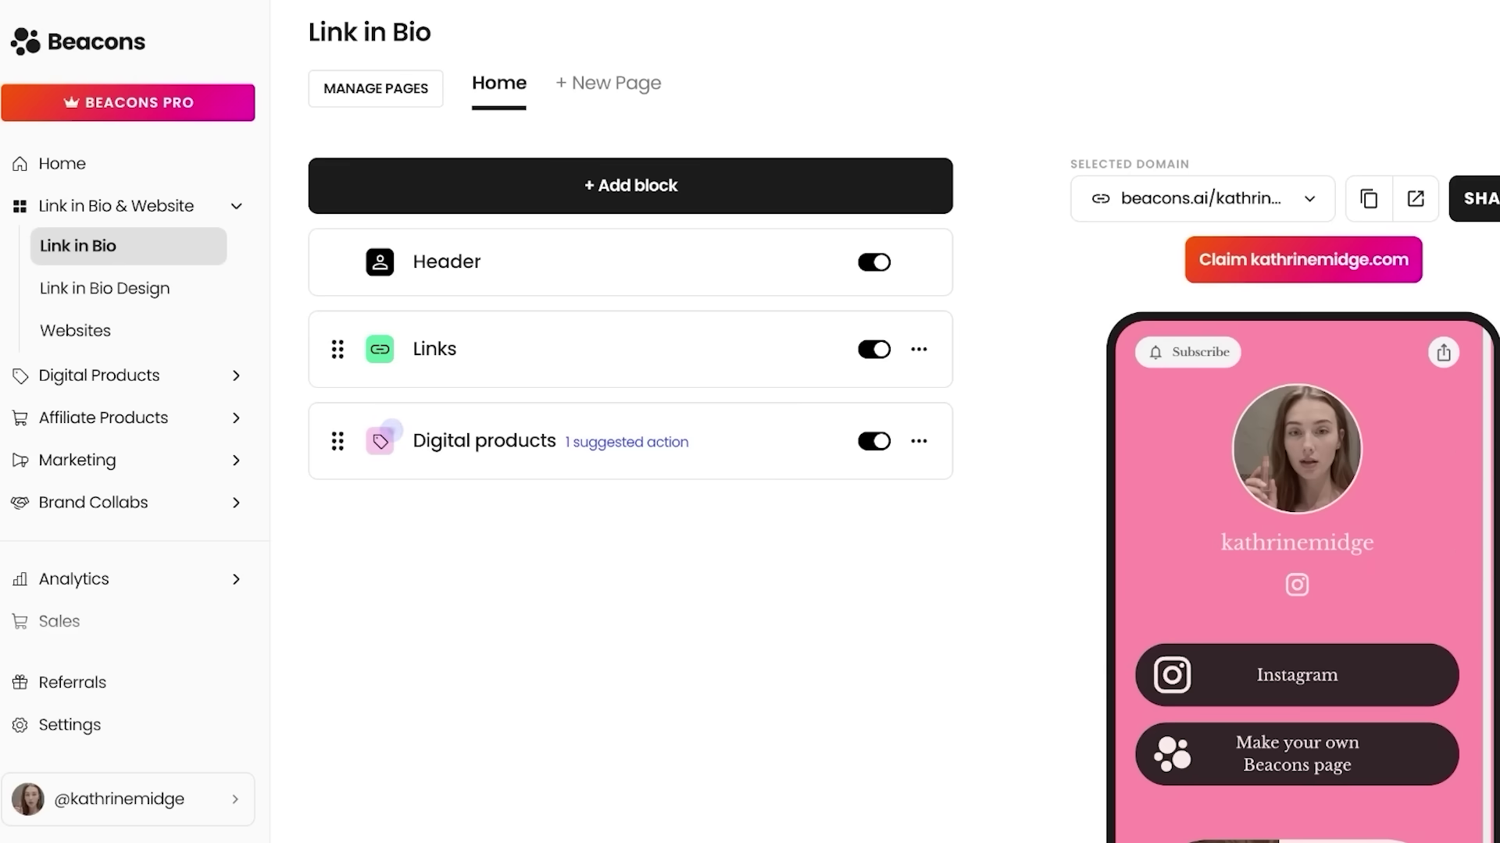
click(63, 163)
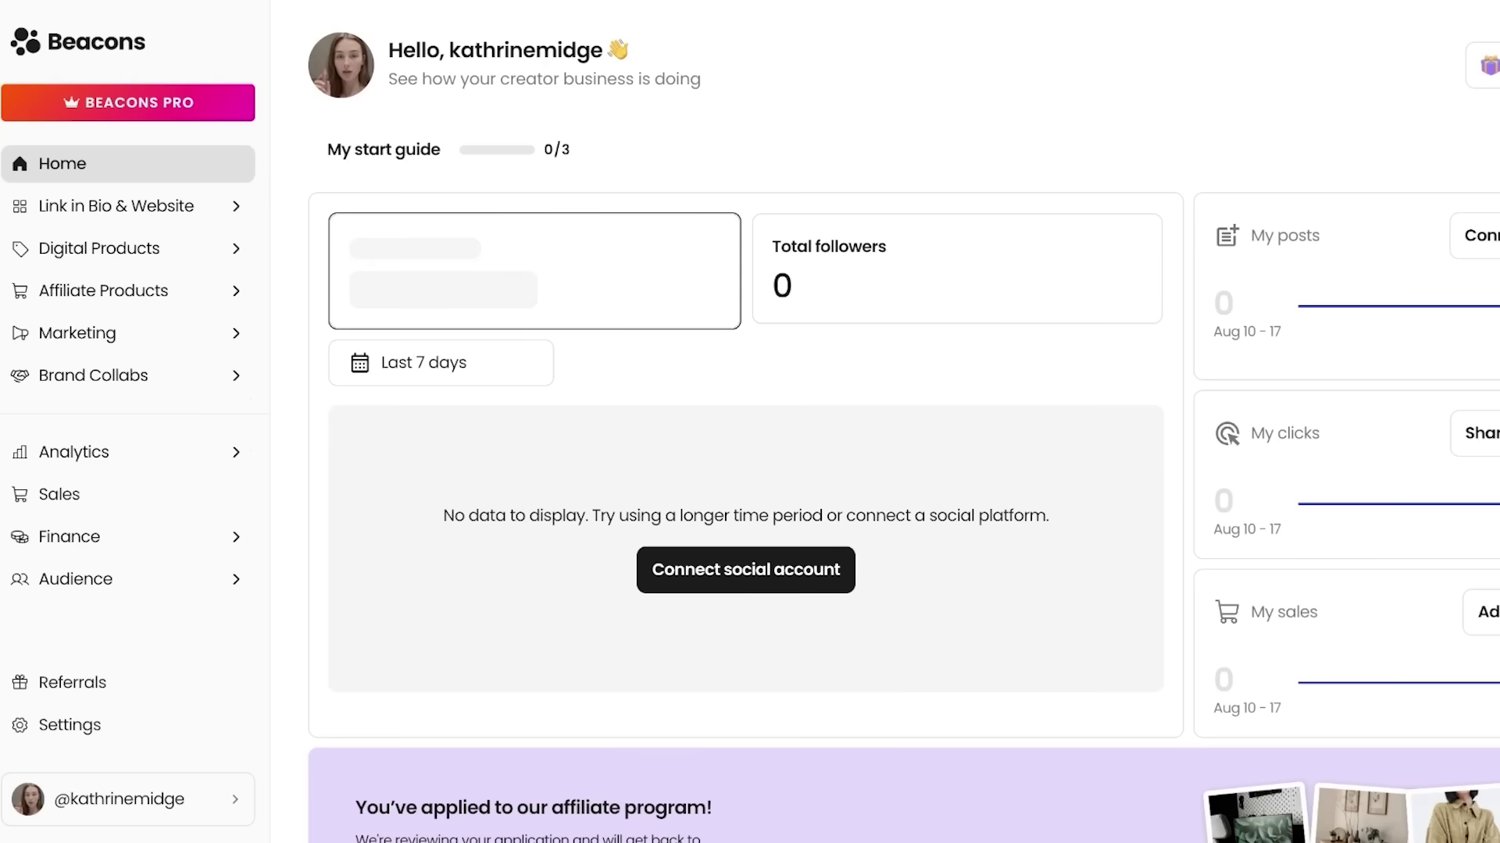